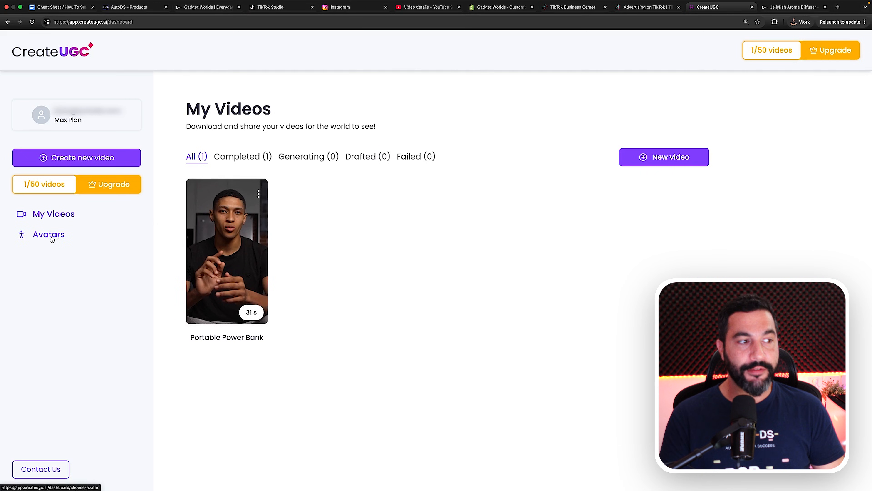
Open the avatar library and browse several pages of Video Reaction avatars, including the gender and ethnicity filters.
left_click(65, 234)
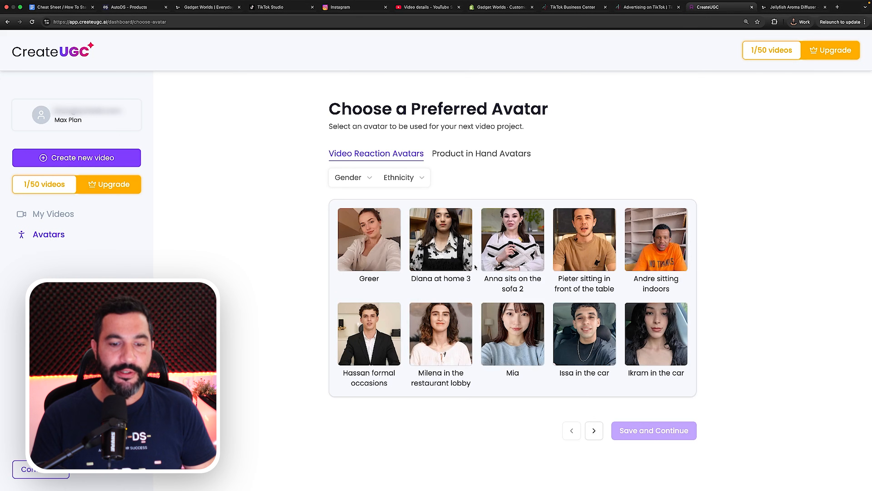
left_click(597, 430)
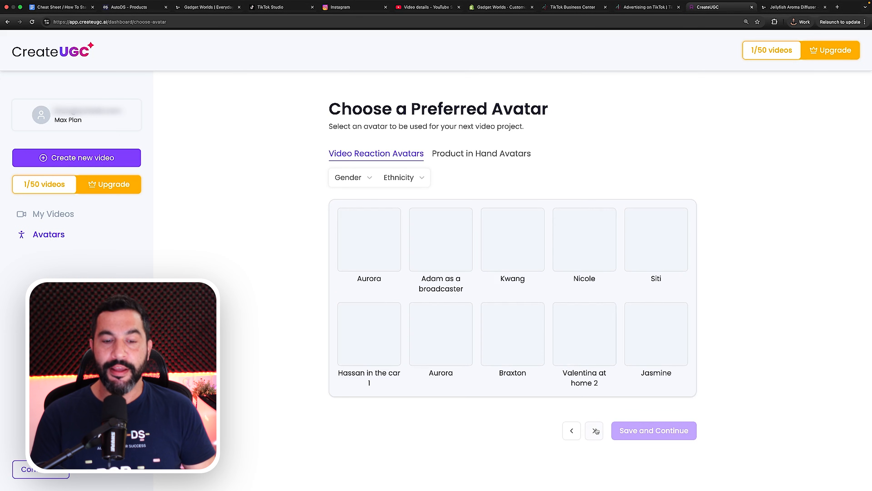
left_click(594, 431)
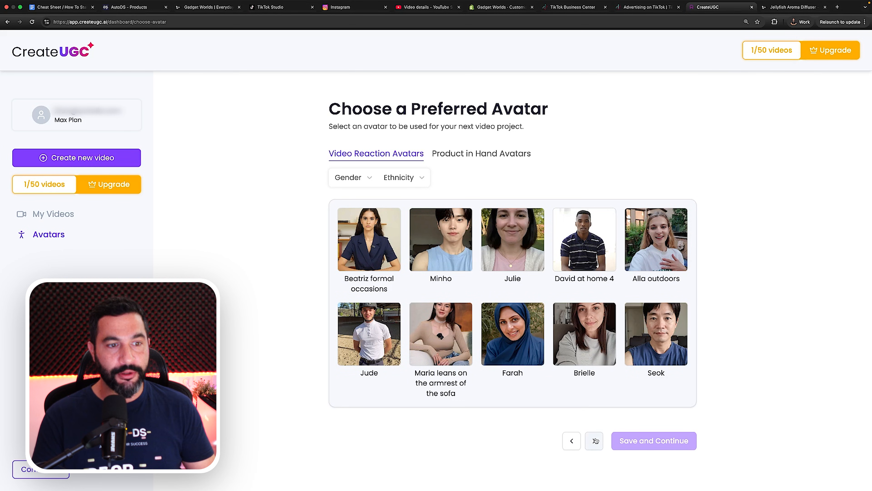
left_click(594, 441)
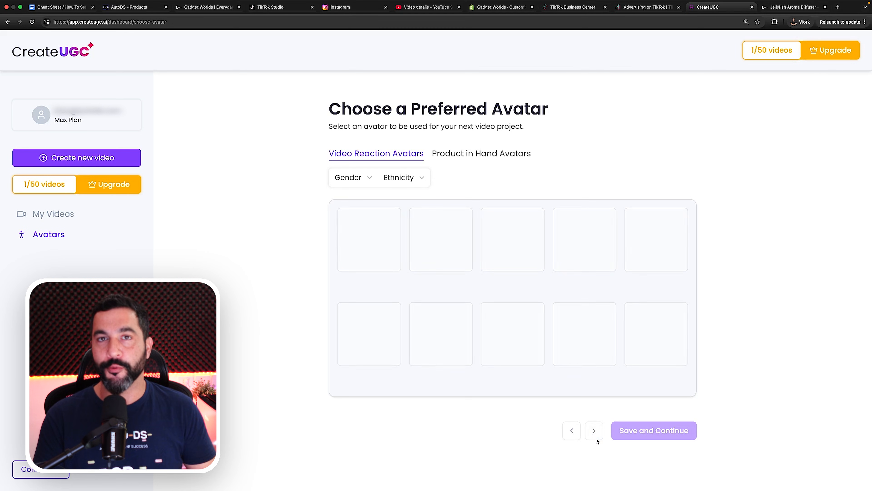
left_click(597, 440)
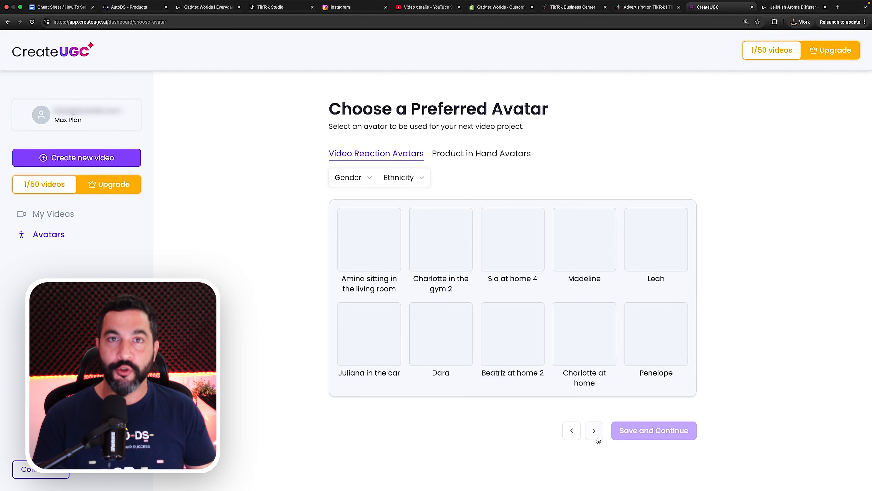
left_click(597, 439)
left_click(598, 439)
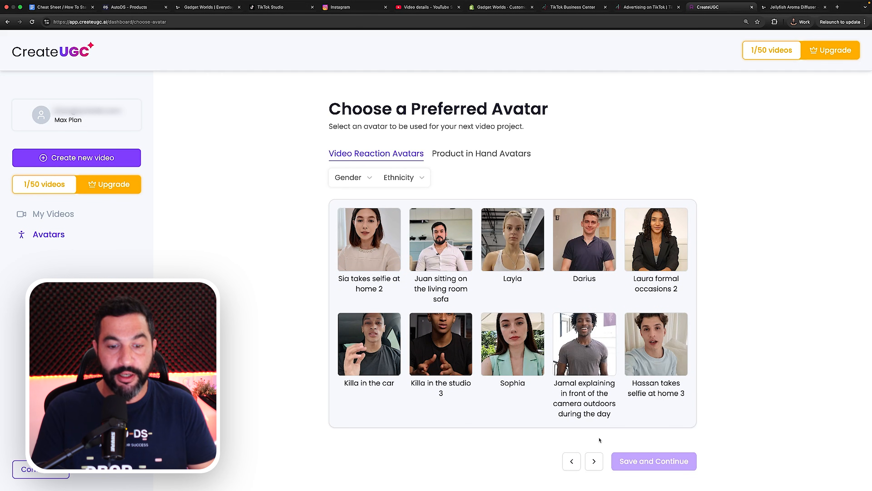
left_click(594, 460)
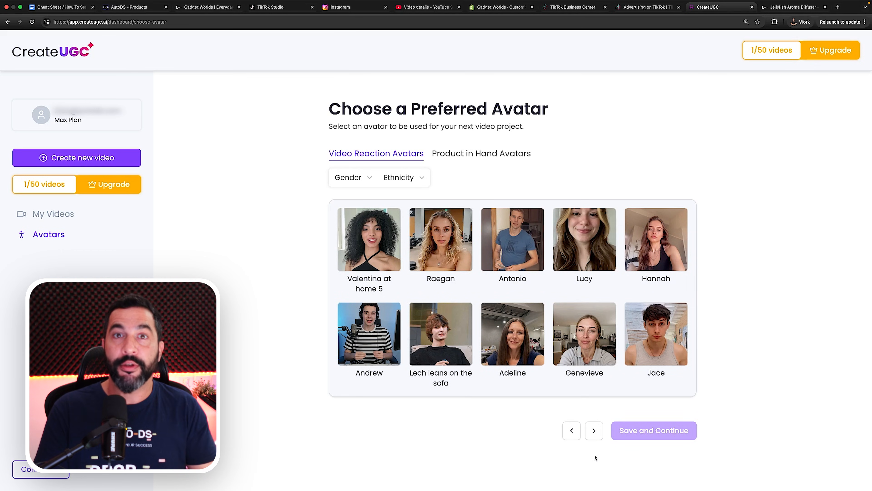
left_click(594, 432)
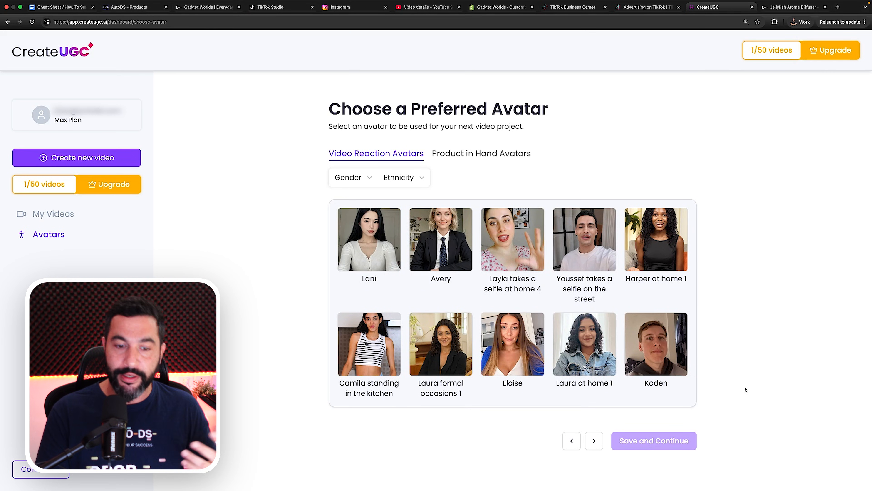
left_click(593, 440)
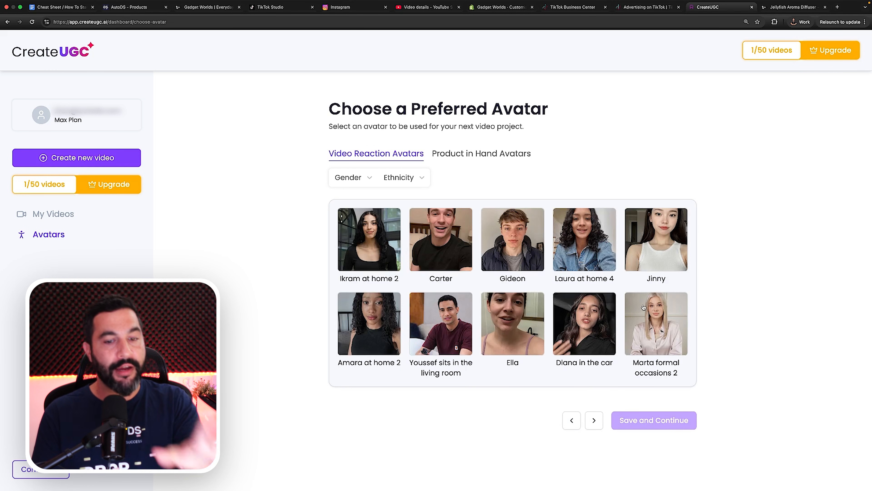
left_click(593, 419)
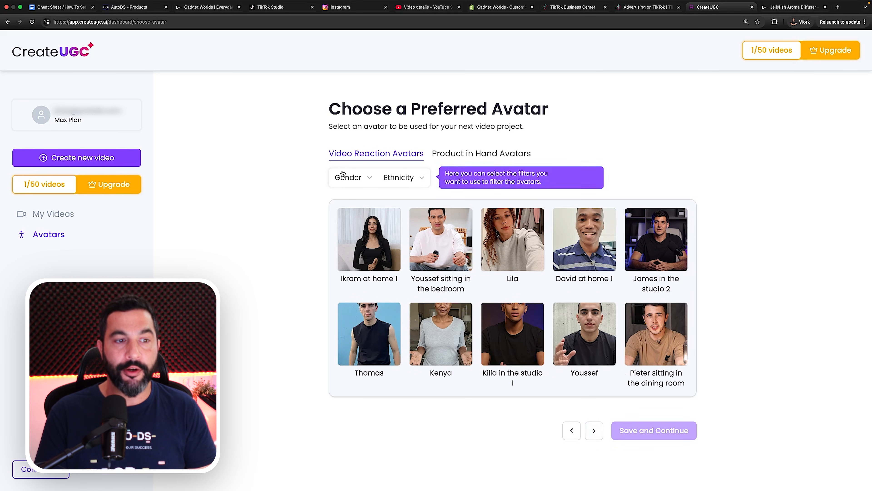
left_click(354, 184)
left_click(398, 182)
left_click(399, 183)
left_click(483, 171)
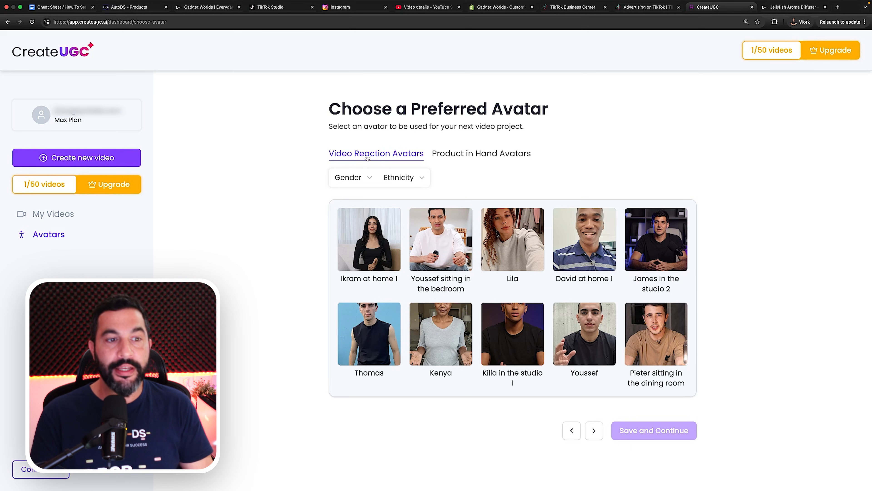
Browse the first few pages of Product in Hand avatars.
left_click(463, 156)
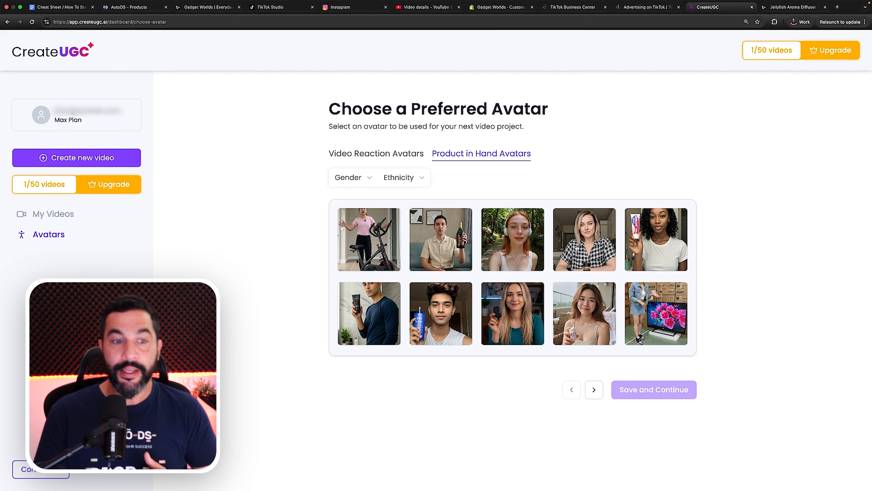
left_click(593, 390)
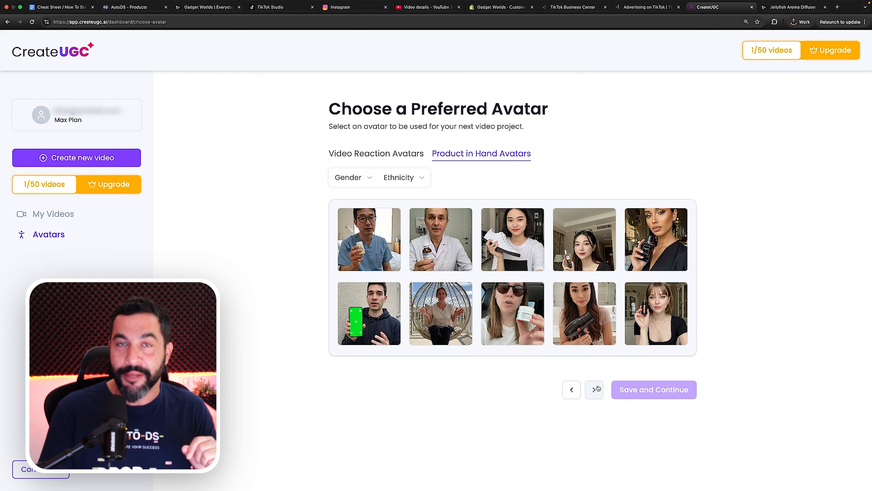
left_click(594, 389)
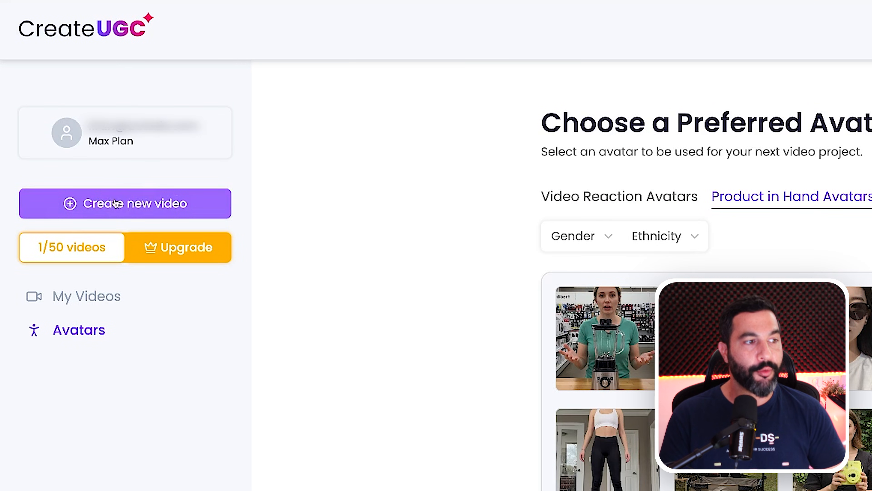
Start creating a new video and look over its product link and video type options.
left_click(126, 203)
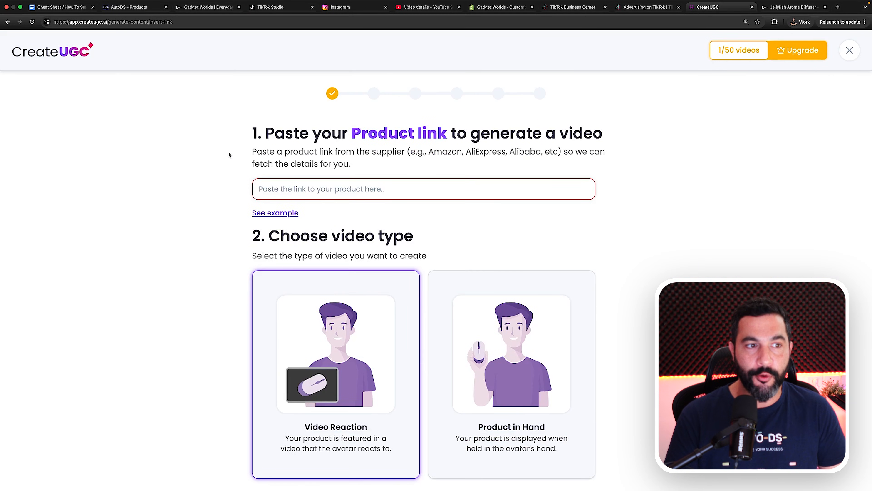
scroll(298, 132, "down", 2)
scroll(340, 129, "up", 2)
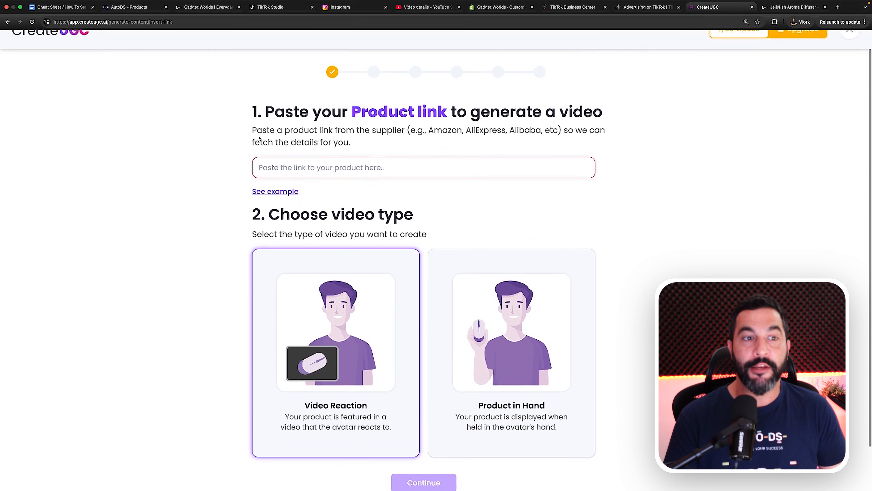
Switch to the Gadget Worlds store page for the Jellyfish Aroma Diffuser and copy its product URL.
left_click(500, 7)
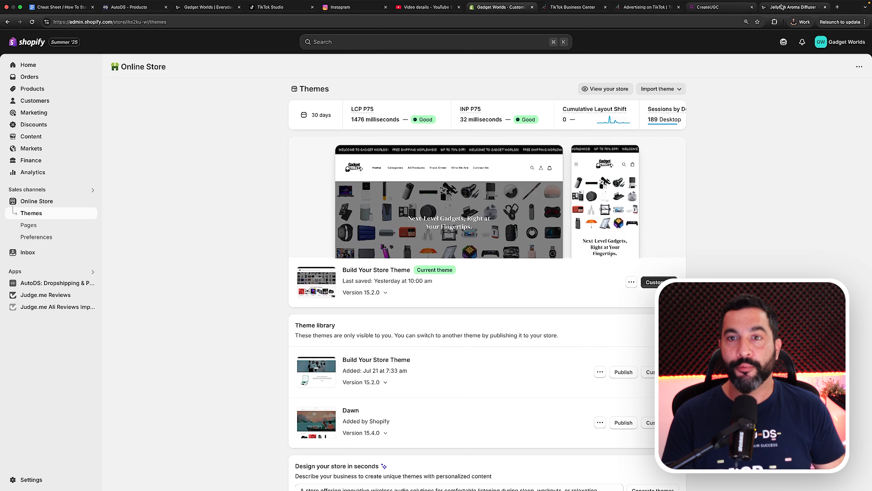
left_click(789, 7)
scroll(515, 72, "down", 2)
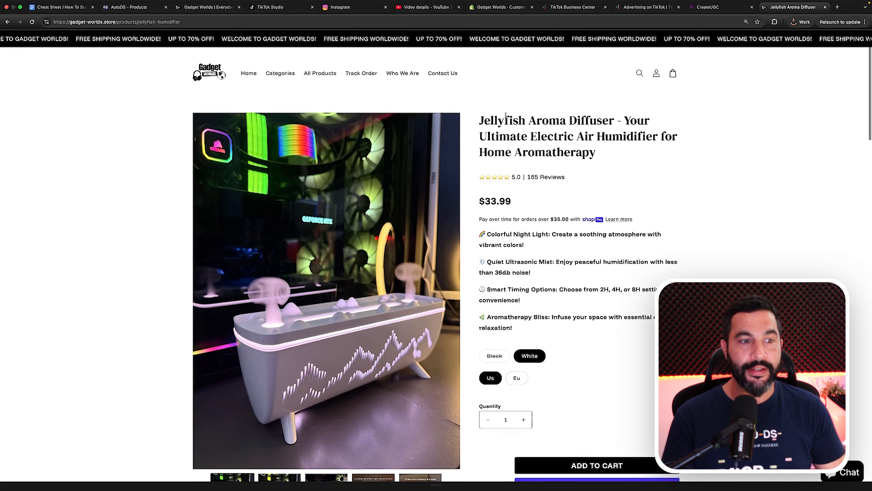
scroll(500, 86, "down", 3)
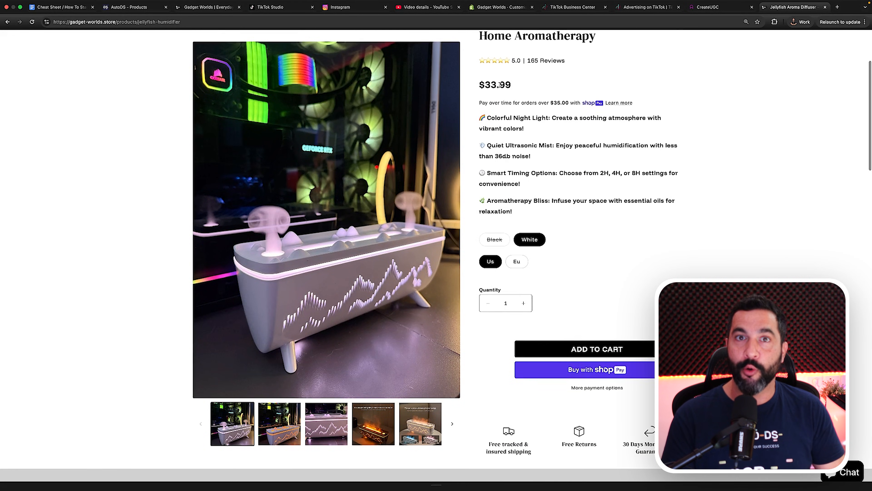
scroll(499, 85, "up", 6)
left_click(376, 22)
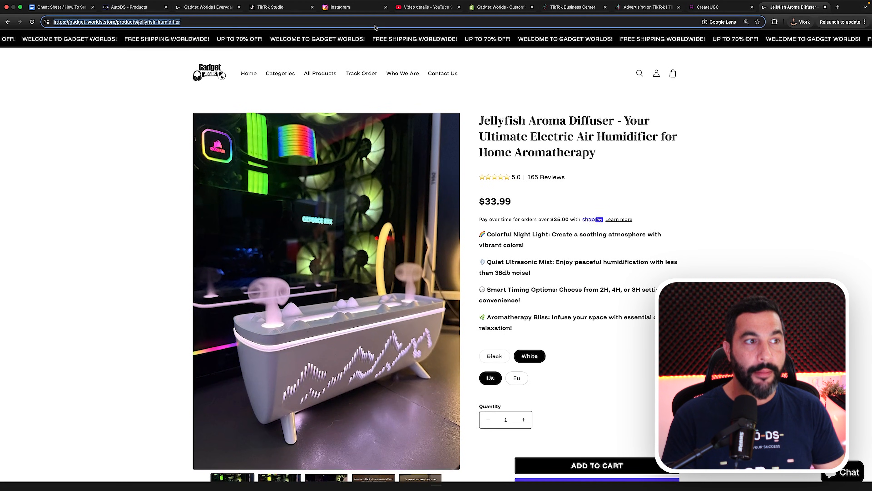
right_click(376, 22)
left_click(389, 84)
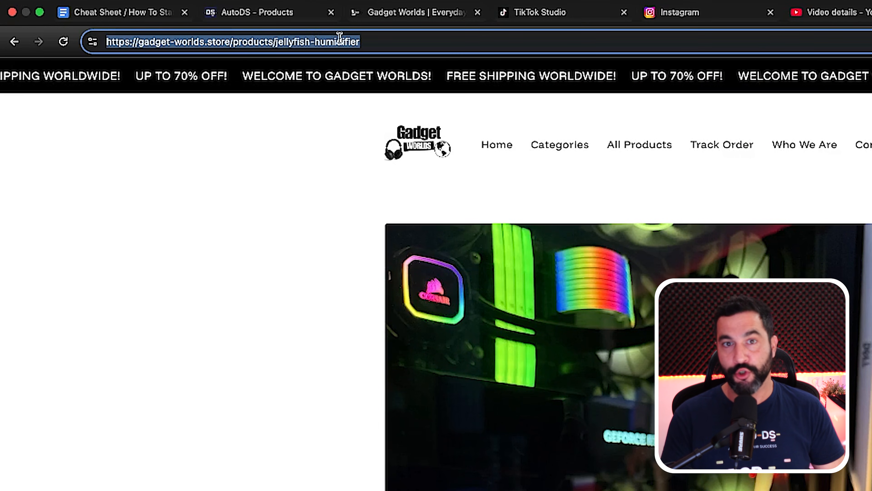
left_click(708, 7)
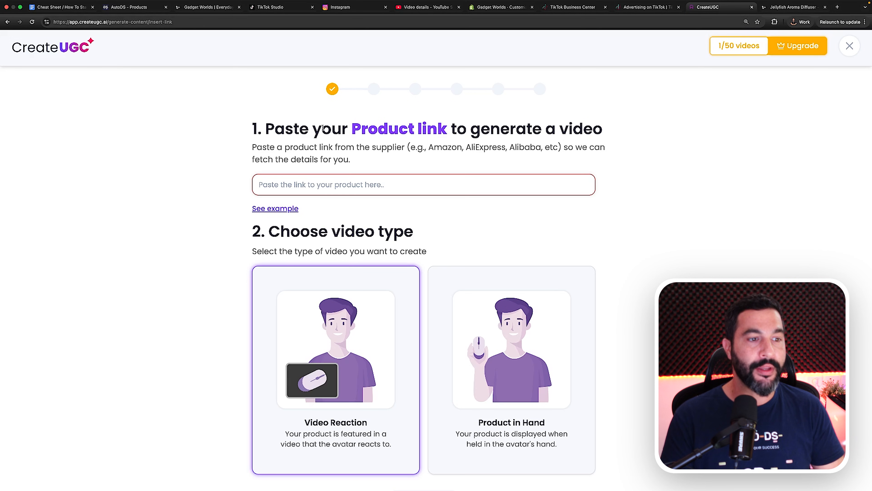
right_click(281, 183)
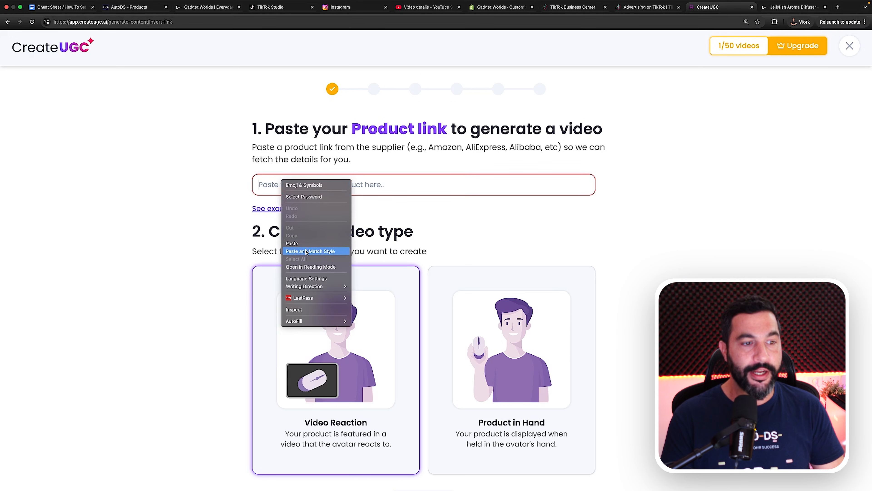
left_click(310, 244)
Keep Video Reaction as the video type and continue to the media and product details.
scroll(424, 183, "down", 2)
scroll(424, 183, "down", 1)
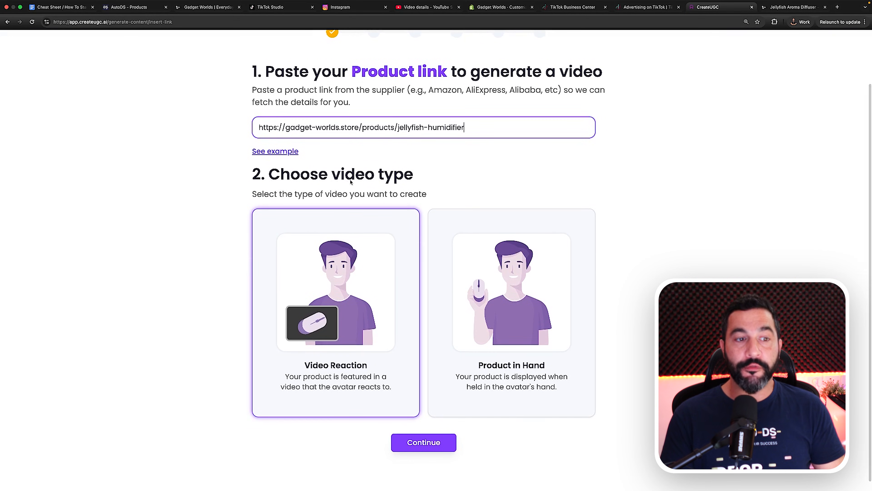
scroll(354, 194, "down", 1)
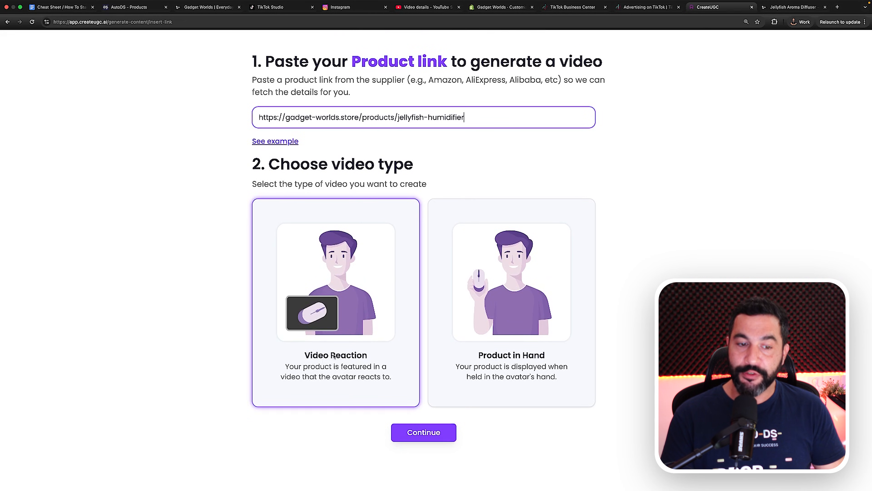
left_click(524, 353)
left_click(402, 348)
left_click(477, 346)
left_click(391, 343)
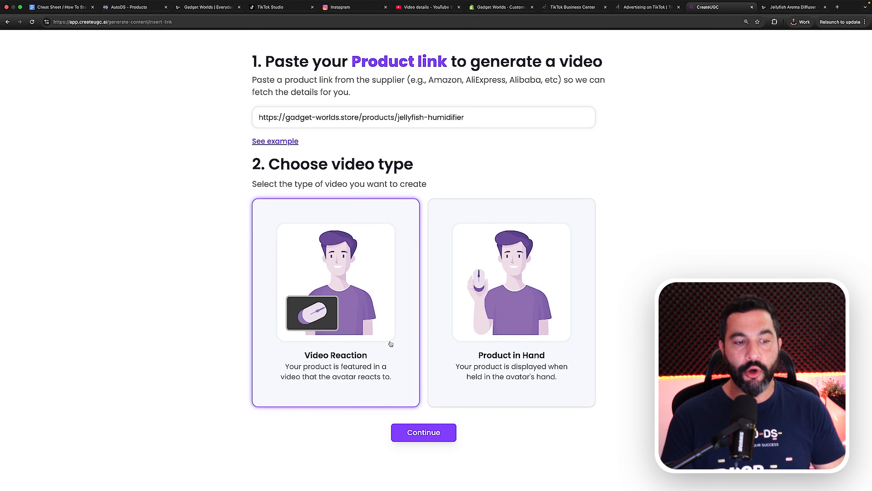
left_click(423, 433)
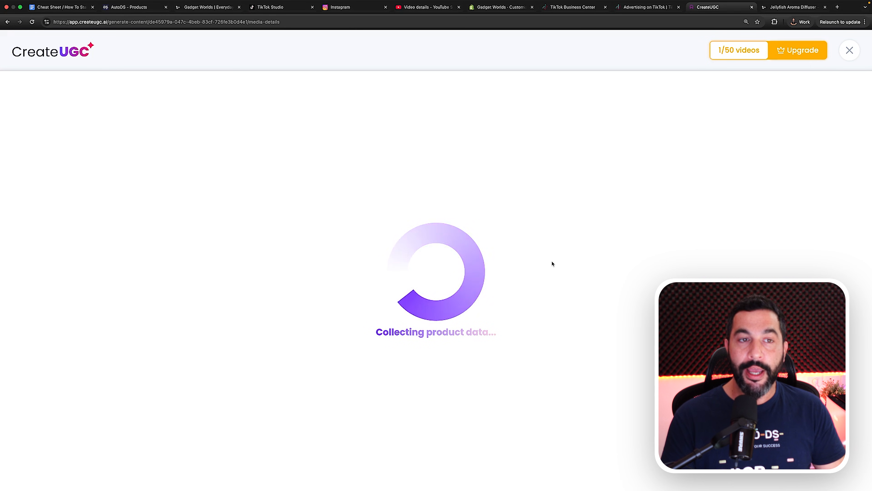
Examine the title, description and images on the Jellyfish Aroma Diffuser store page alongside the product details imported into CreateUGC.
left_click(788, 7)
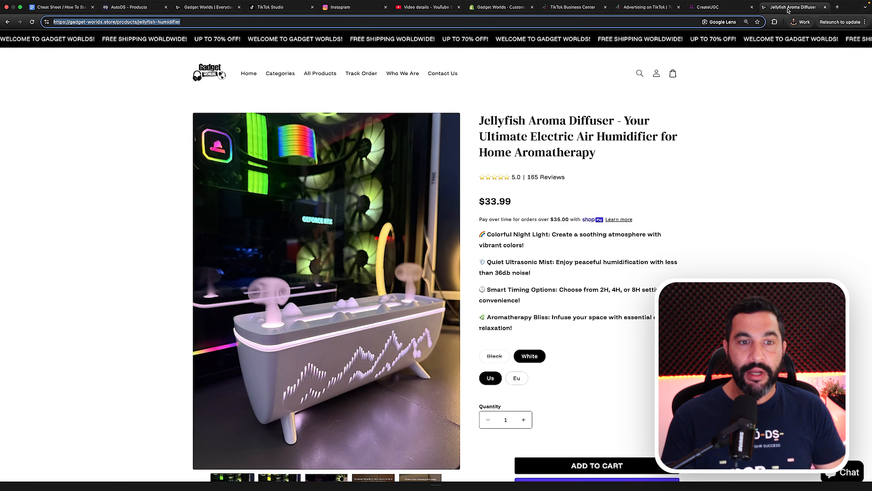
left_click_drag(491, 119, 595, 303)
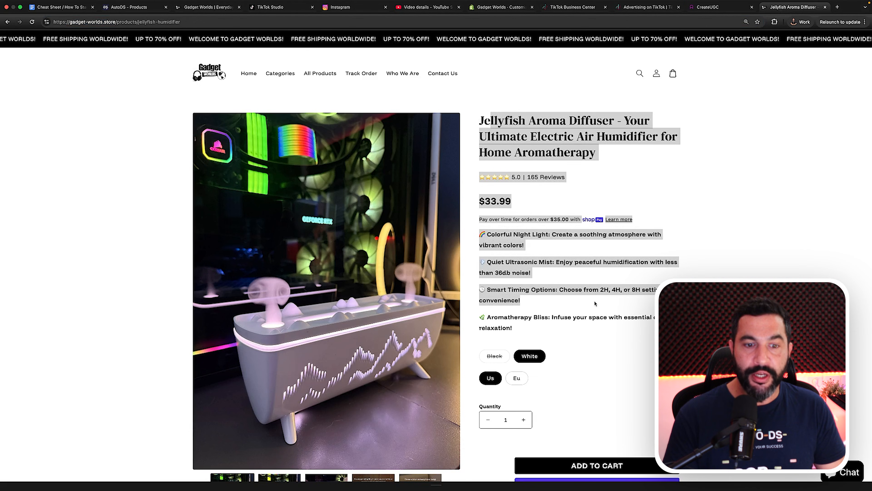
scroll(595, 303, "down", 15)
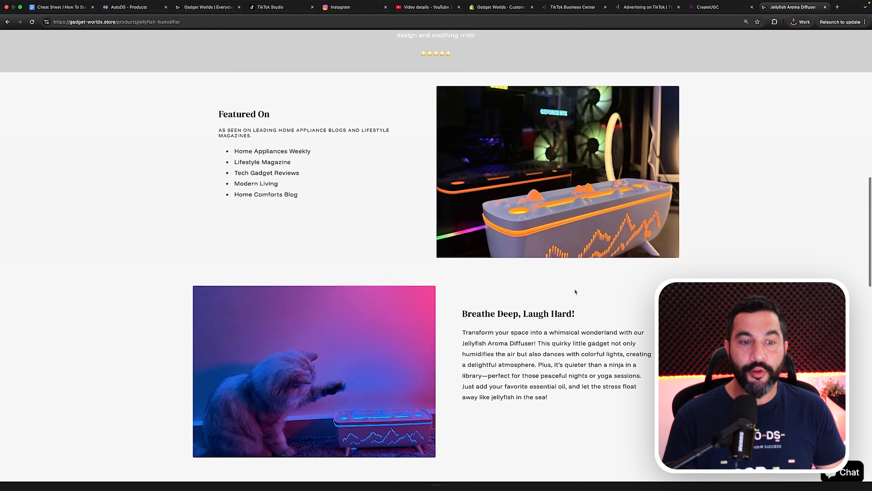
scroll(575, 292, "up", 15)
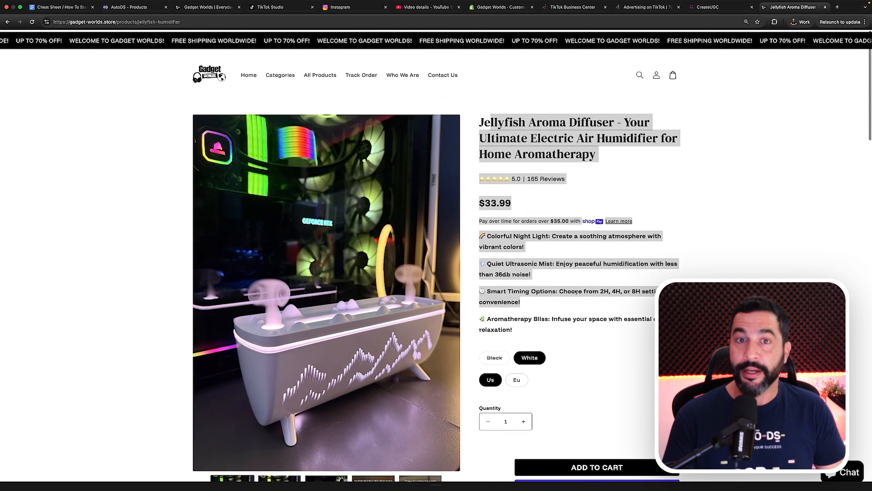
left_click(699, 13)
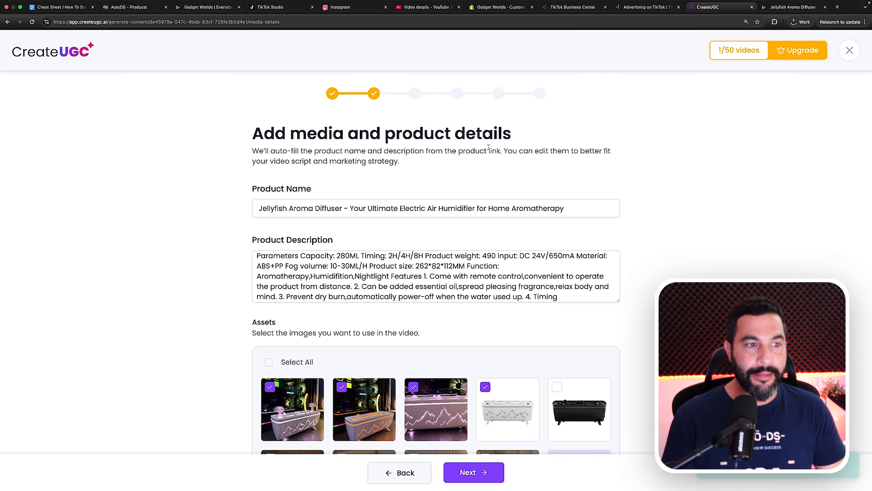
left_click(792, 6)
scroll(675, 144, "up", 1)
scroll(675, 143, "up", 5)
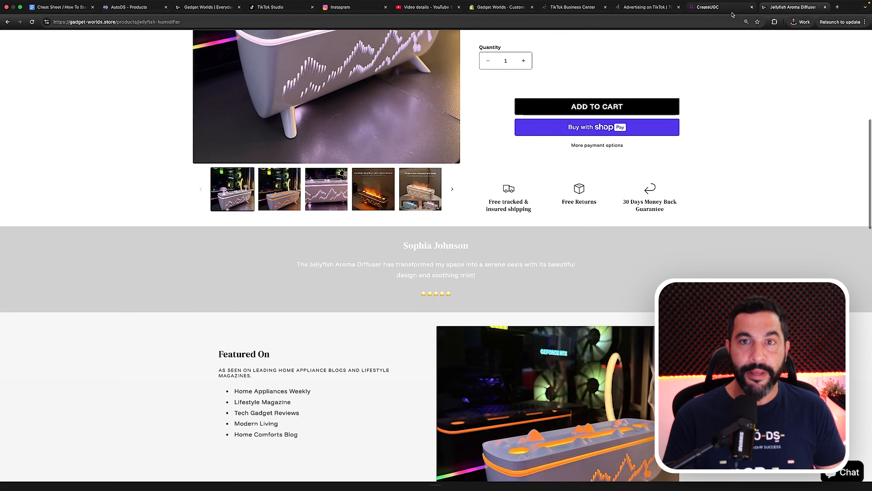
Back in CreateUGC, shorten the product name to "Jellyfish Aroma Diffuser".
left_click(707, 7)
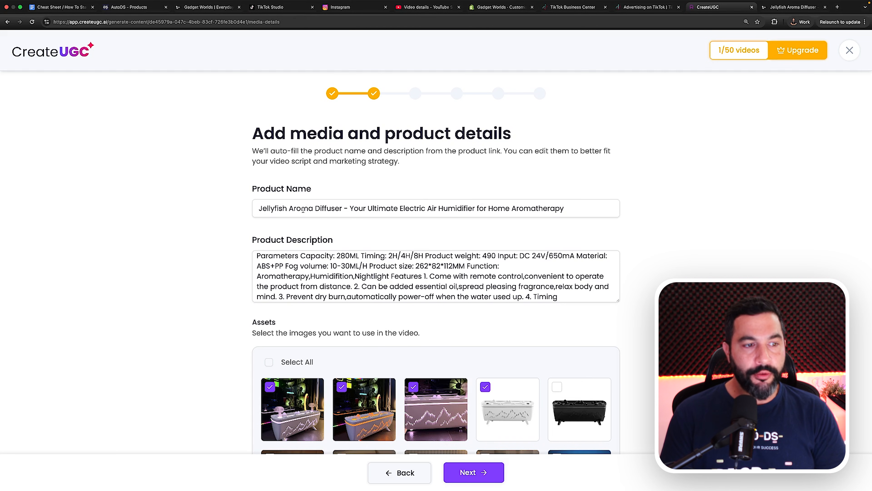
left_click_drag(348, 207, 589, 205)
key("BackSpace")
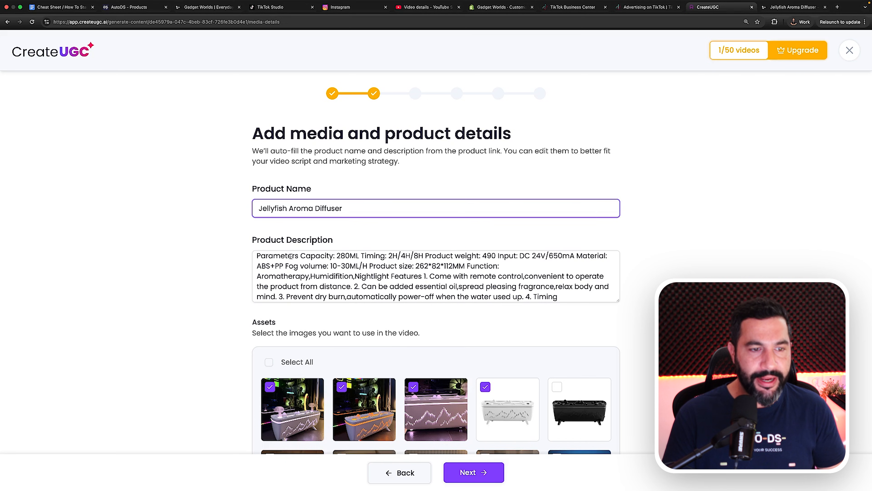
Check the product features on the store page and extend the product name to "Jellyfish Aroma Diffuser Aromatherapy Night Light".
left_click_drag(257, 256, 336, 256)
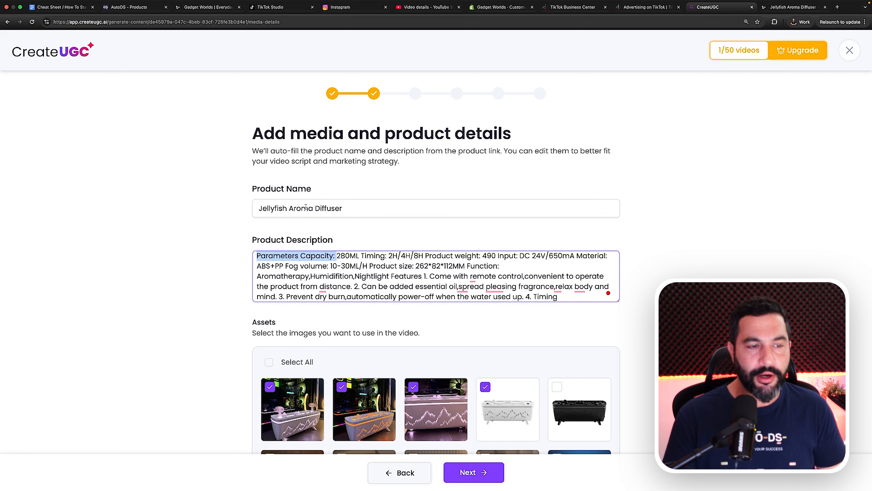
left_click(358, 205)
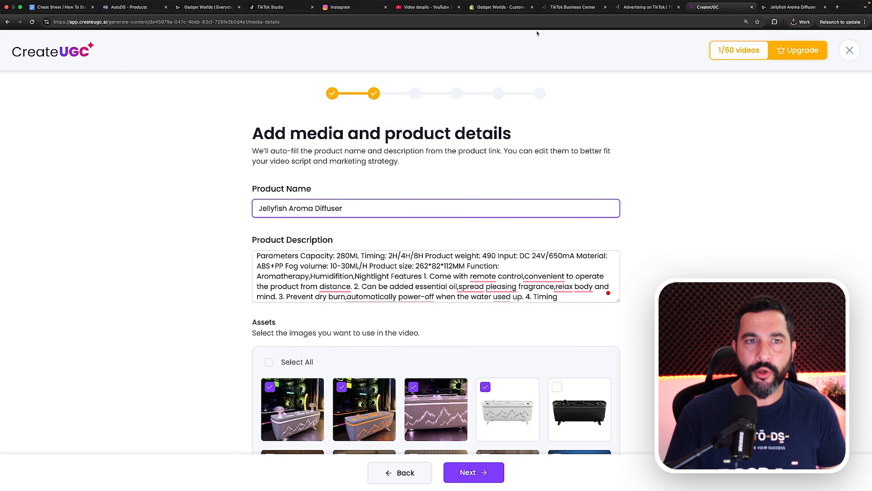
left_click(794, 6)
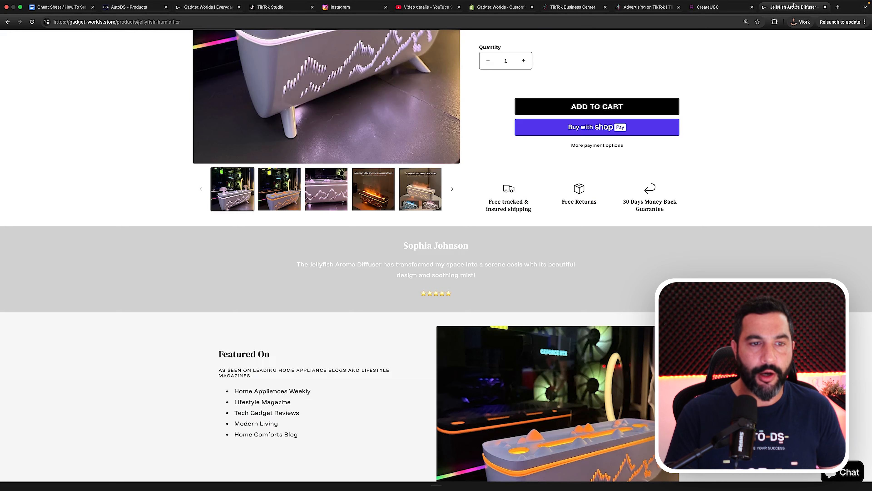
scroll(704, 94, "up", 10)
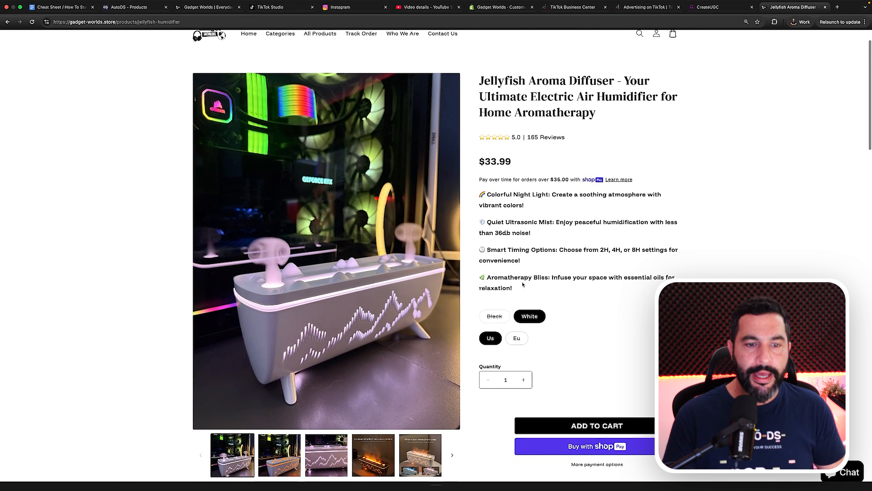
left_click(707, 8)
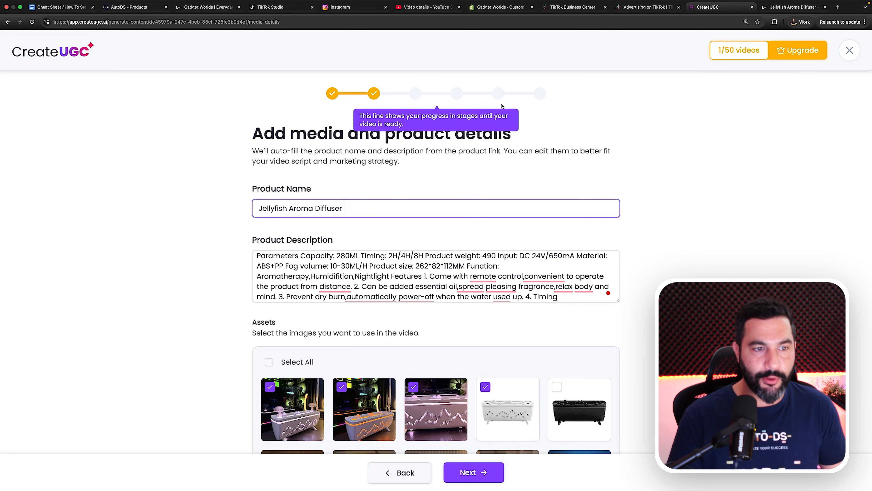
type("Aromatherapy")
type("Night Light")
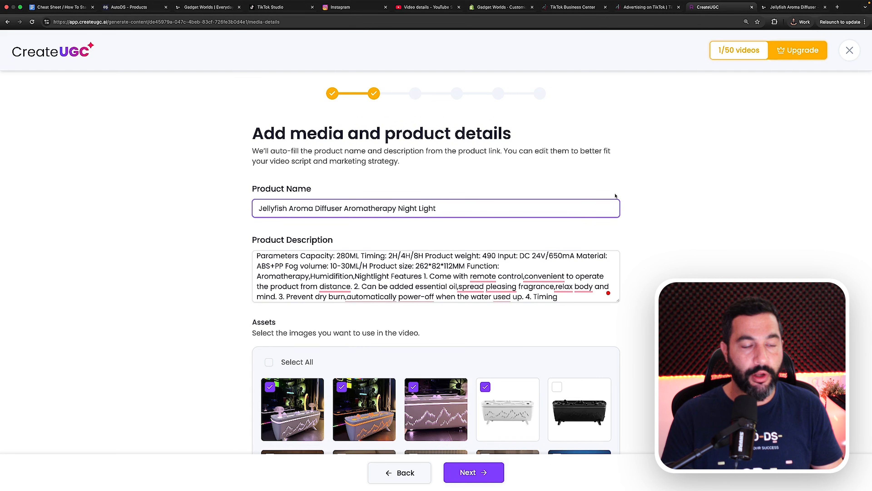
Replace the product description with the store page's paragraphs from "Breathe Deep, Laugh Hard!" and "Timing is Everything!".
scroll(517, 211, "down", 1)
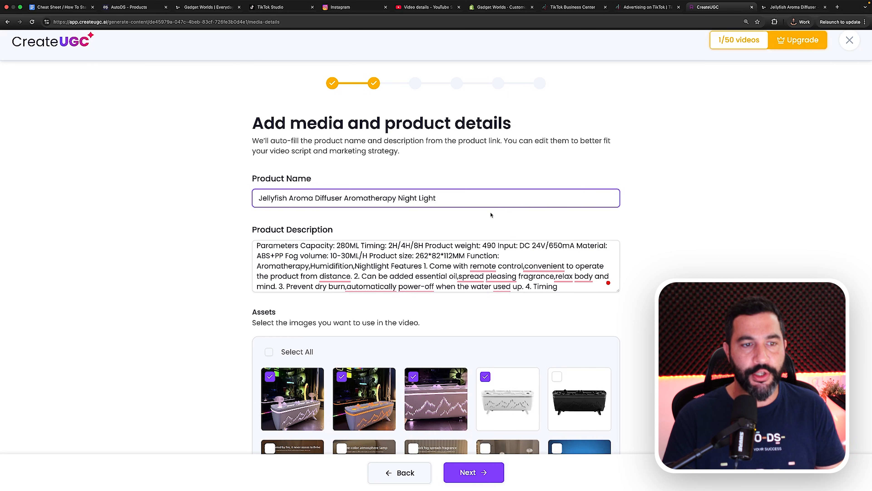
scroll(492, 211, "down", 2)
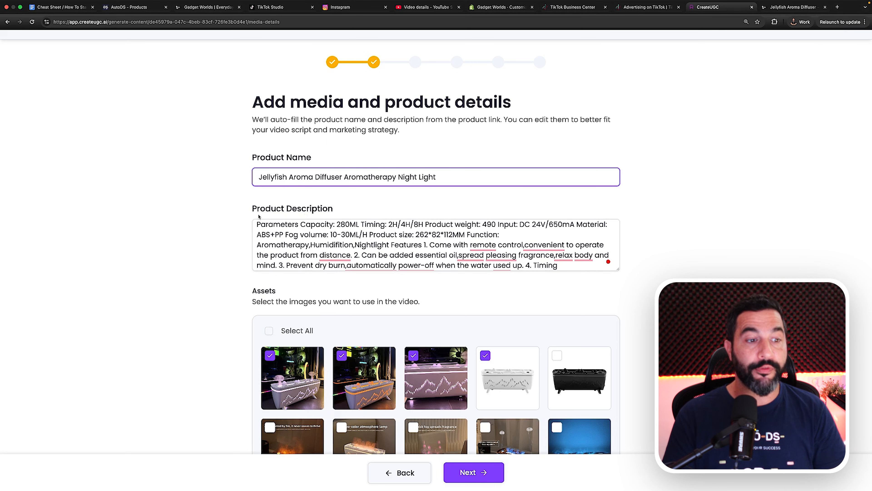
left_click(257, 225)
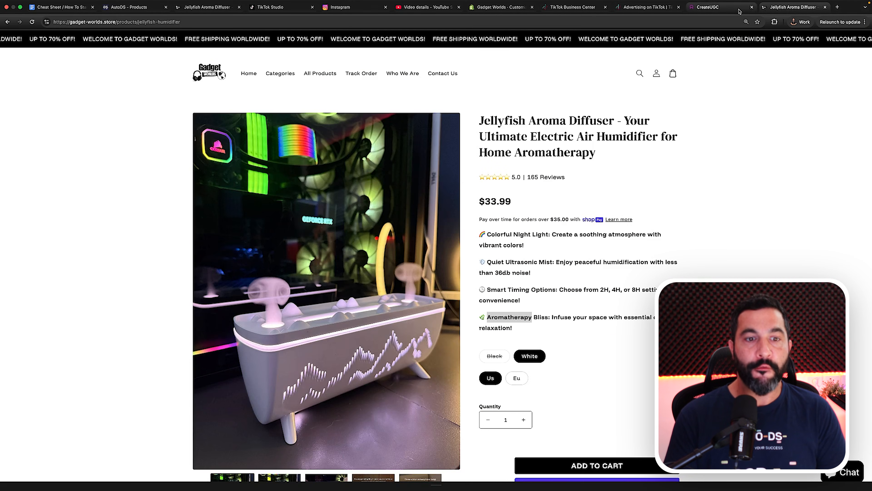
scroll(662, 108, "down", 10)
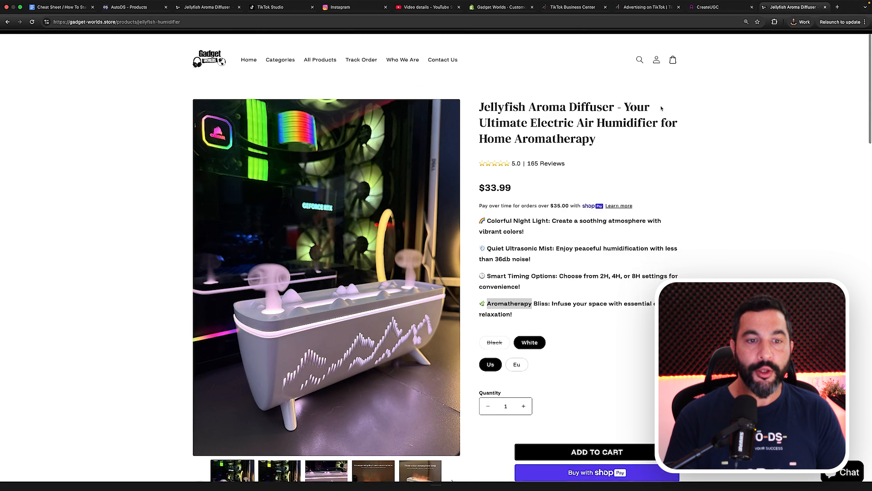
scroll(661, 108, "down", 9)
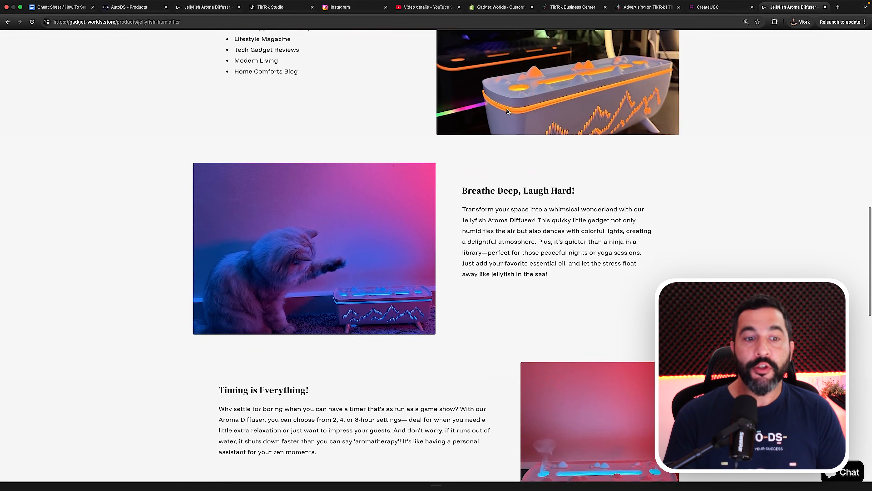
left_click_drag(467, 117, 527, 159)
left_click(529, 161)
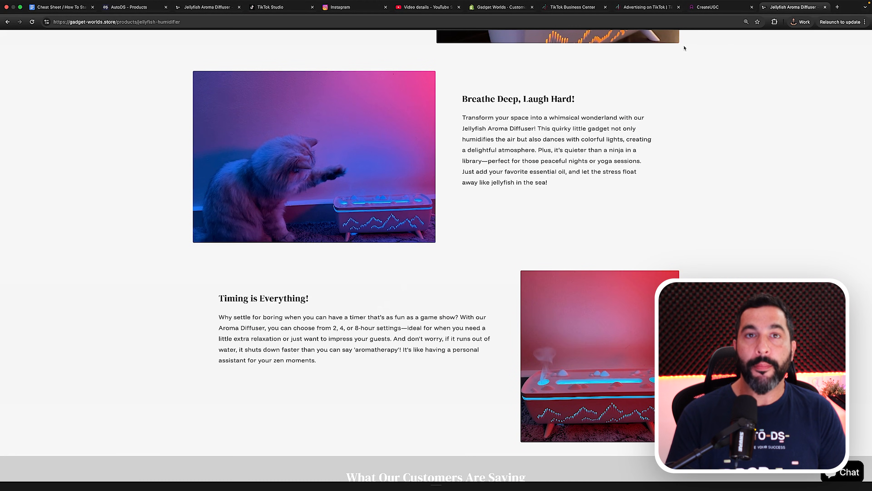
left_click(705, 7)
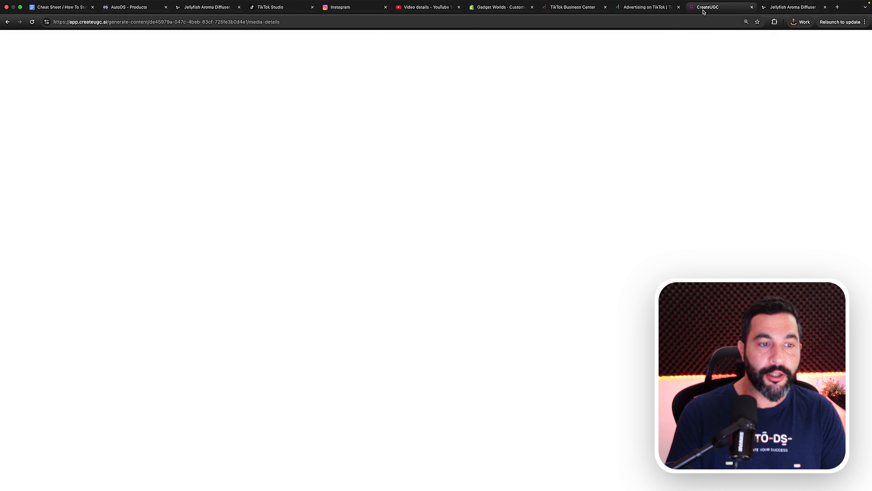
scroll(615, 262, "down", 5)
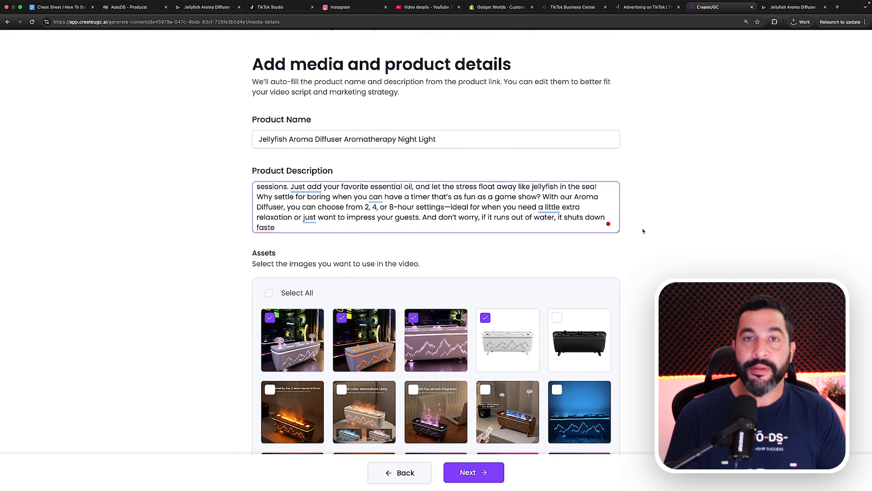
Under Assets, deselect the first three diffuser photos and add the plain black diffuser image alongside the white one.
scroll(643, 230, "down", 2)
scroll(648, 230, "up", 3)
scroll(512, 226, "up", 3)
scroll(513, 226, "up", 2)
scroll(549, 218, "down", 4)
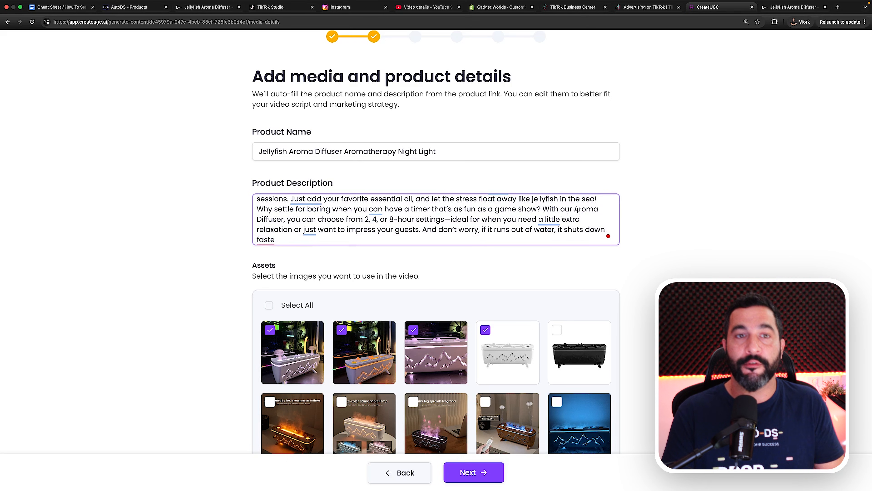
scroll(403, 207, "down", 5)
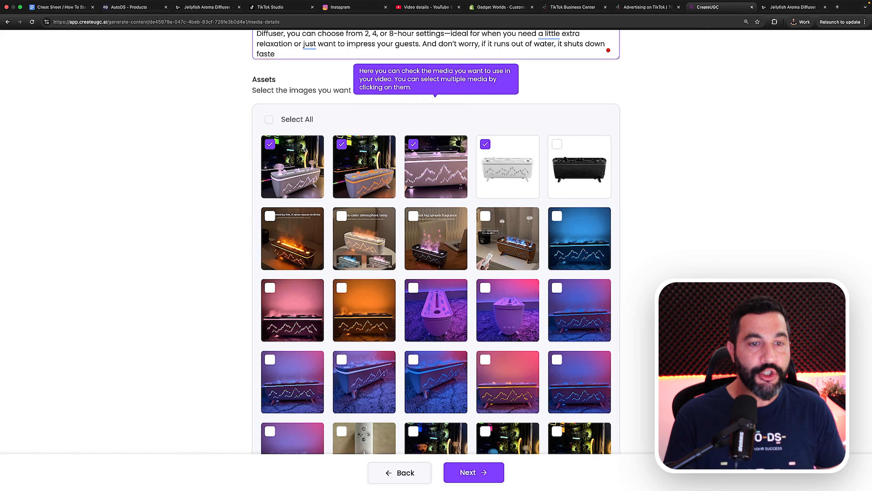
left_click(270, 148)
left_click(341, 146)
left_click(413, 144)
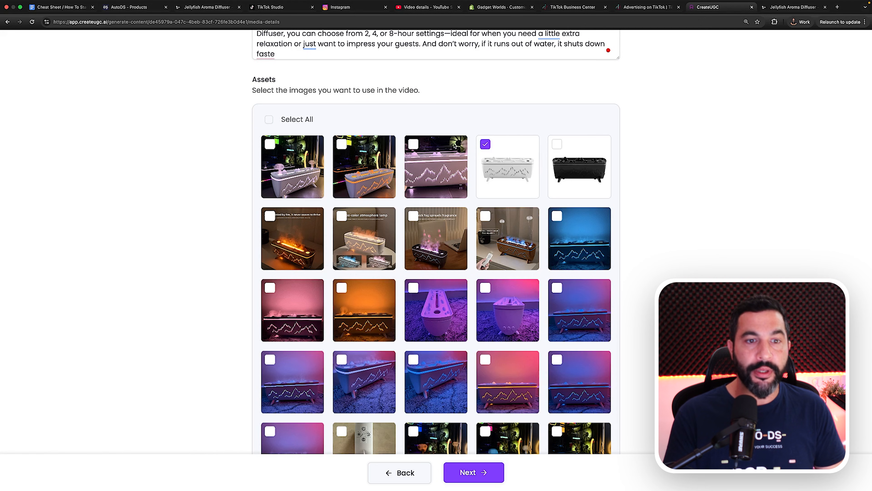
left_click(557, 145)
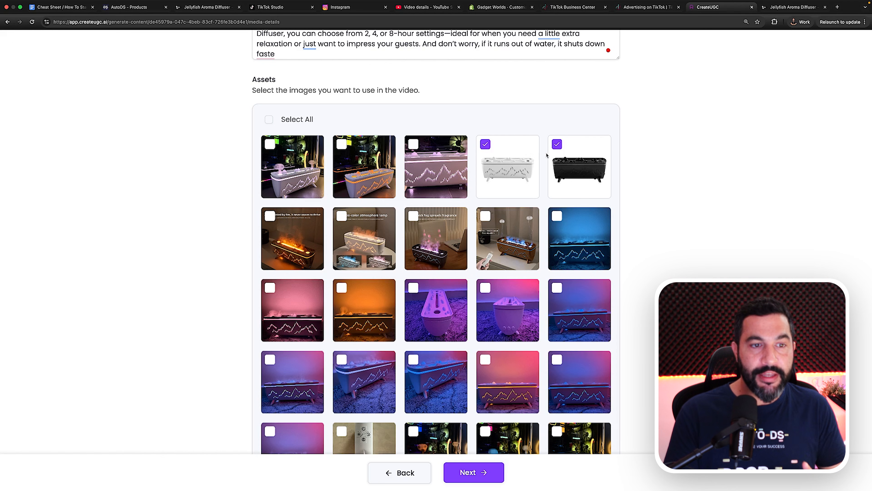
Add three photos of the diffuser beside the PC: orange-lit with jellyfish mist, blue-lit with jellyfish mist, and white-lit with purple mist.
scroll(508, 162, "down", 8)
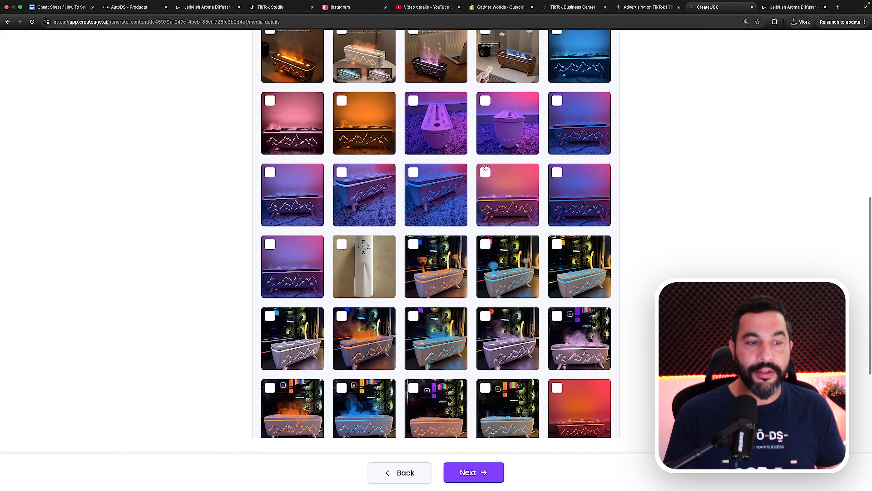
scroll(489, 167, "down", 1)
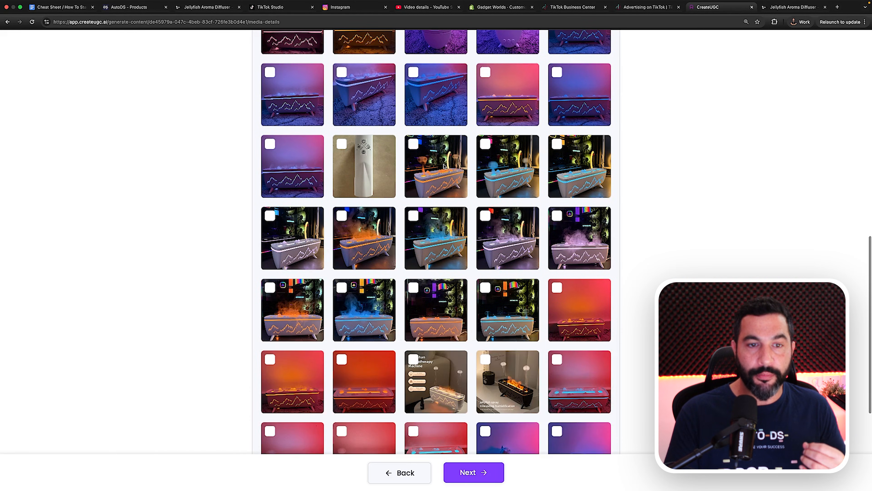
scroll(444, 166, "down", 1)
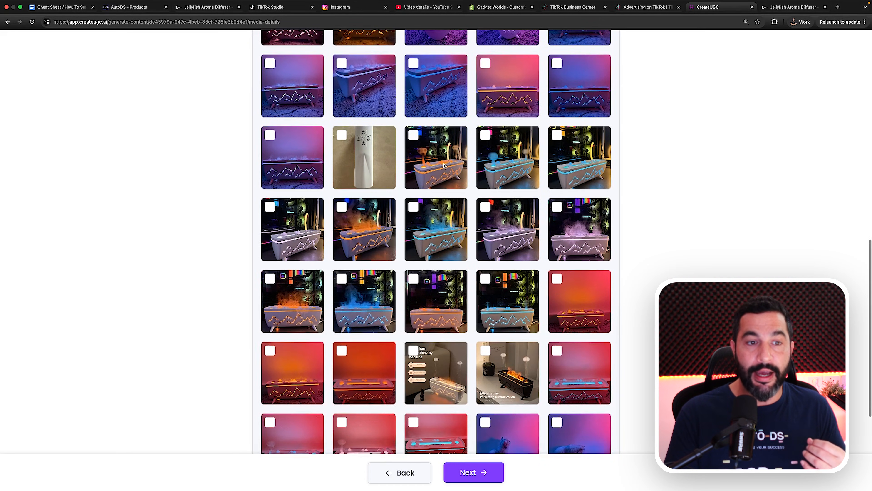
left_click(414, 136)
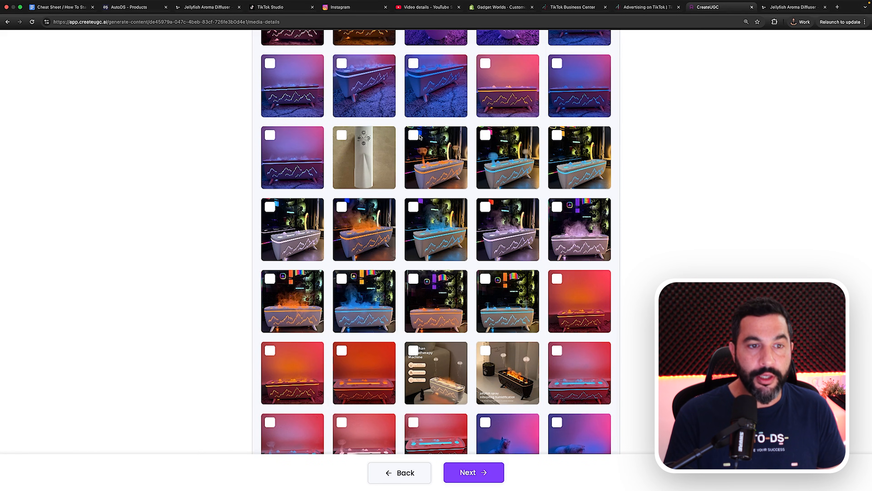
left_click(485, 136)
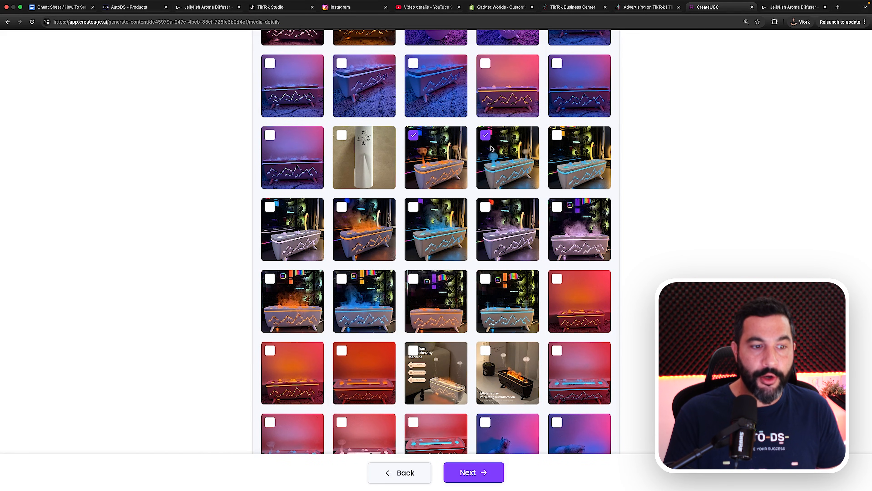
left_click(486, 207)
Add the photo of the cat pawing at the diffuser plus one blue-lit and one orange-lit shot on red, and continue to Video Settings.
scroll(348, 198, "down", 5)
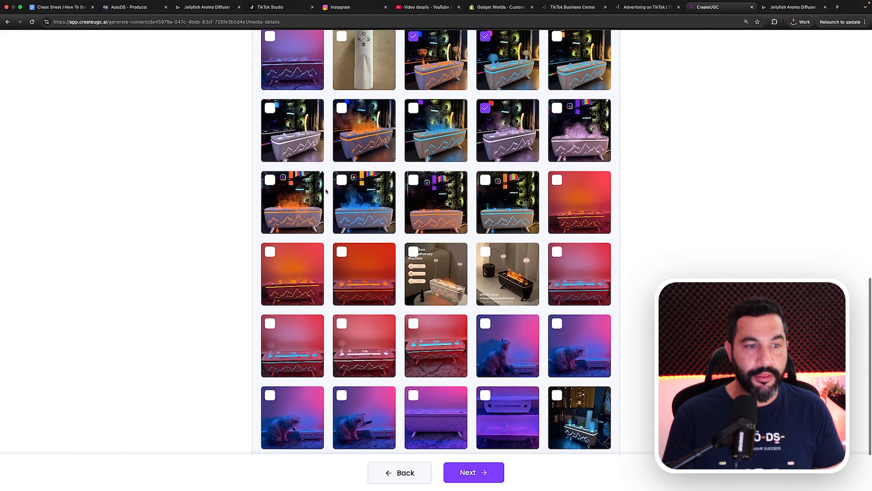
scroll(348, 198, "down", 4)
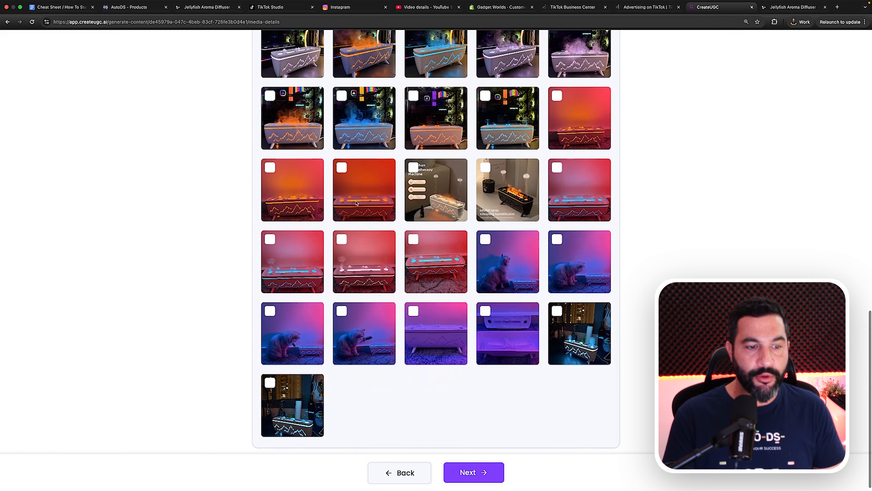
left_click(345, 311)
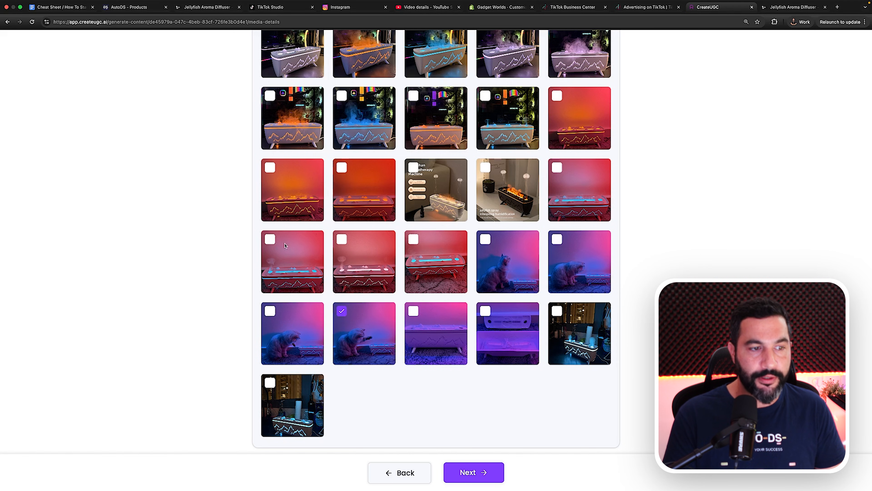
left_click(271, 240)
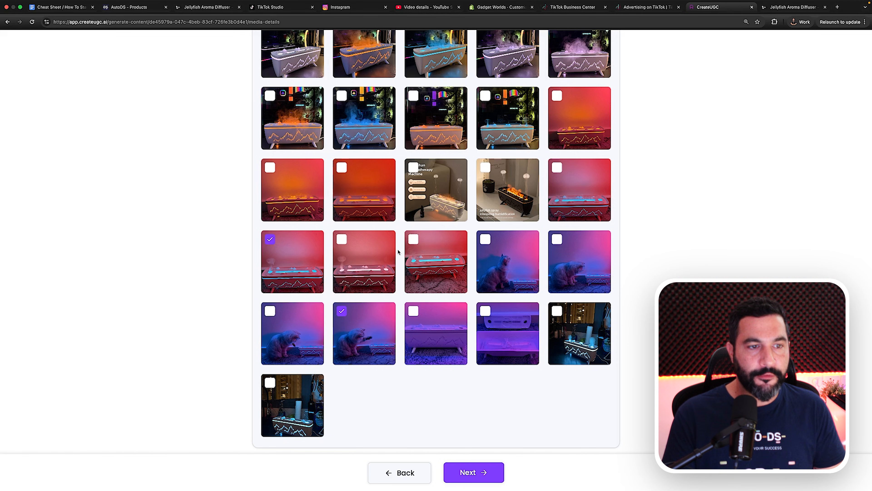
left_click(342, 167)
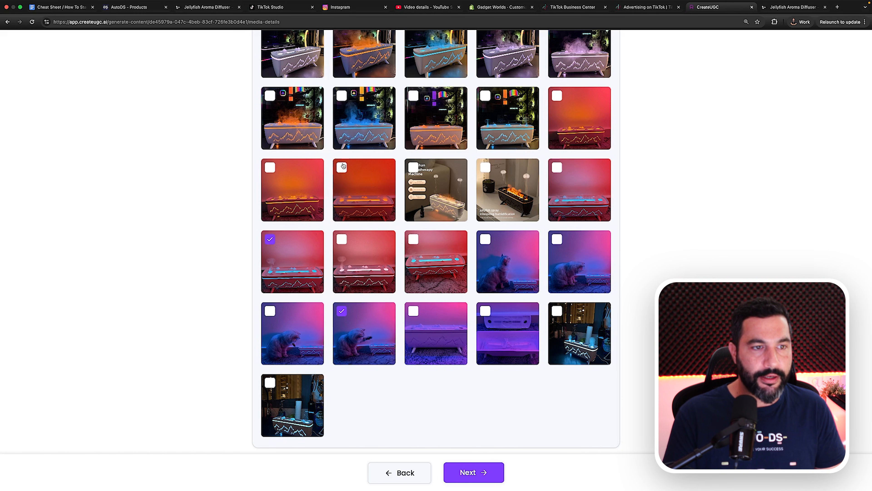
scroll(530, 268, "up", 2)
scroll(529, 268, "up", 12)
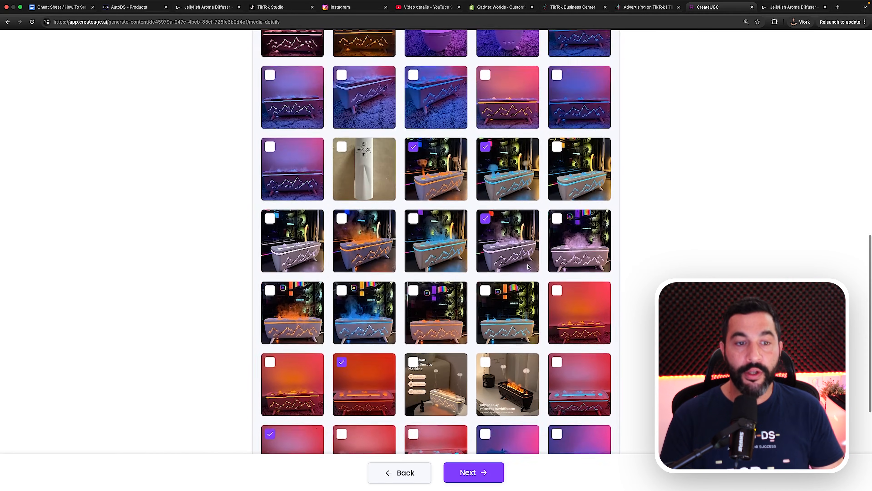
left_click(473, 476)
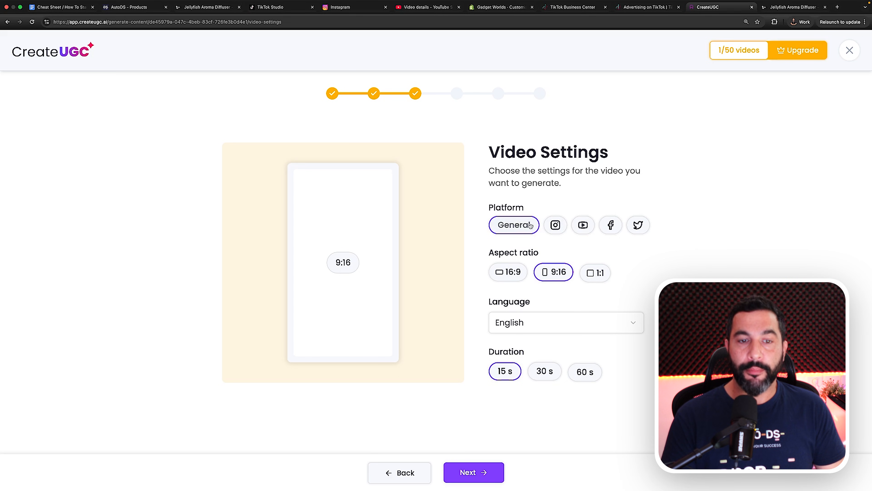
Try the Instagram, YouTube, Facebook and Twitter platforms, return to General, and set the duration to 30 s.
left_click(555, 226)
left_click(583, 228)
left_click(608, 227)
left_click(638, 226)
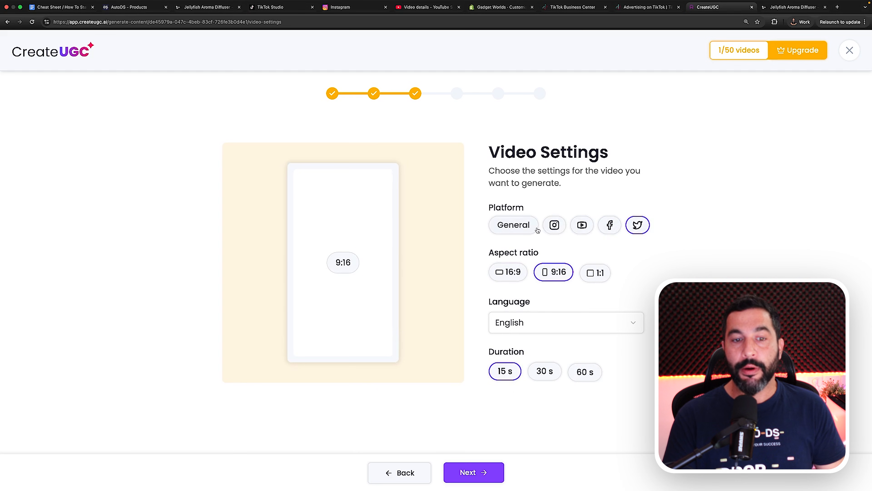
left_click(516, 228)
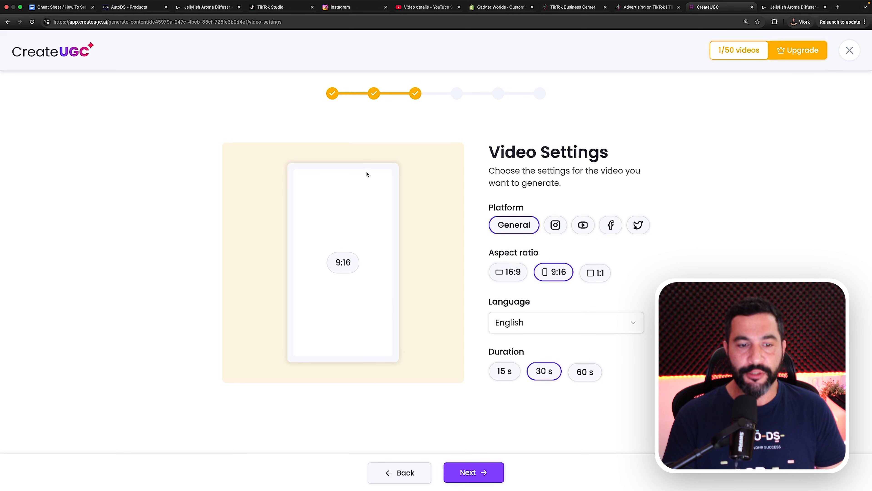
Review the available video languages, keep English, and continue to the avatar selection.
left_click(548, 323)
scroll(550, 200, "down", 6)
scroll(549, 202, "up", 8)
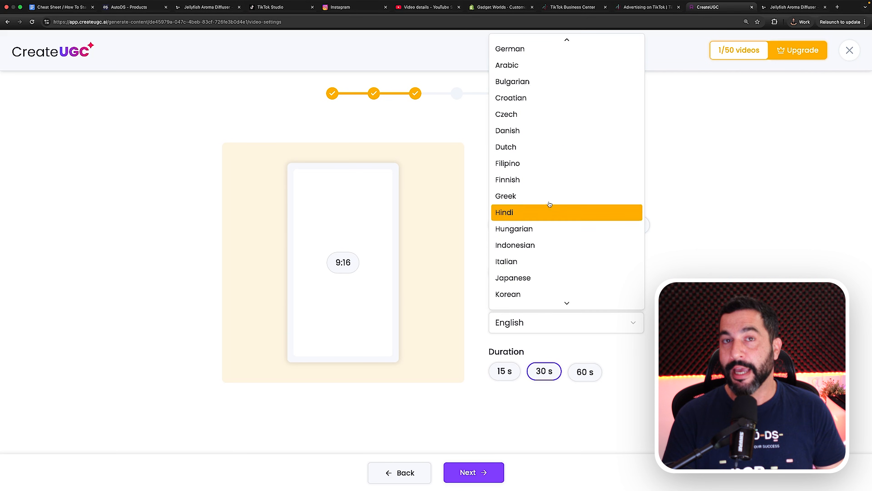
scroll(547, 210, "down", 2)
scroll(546, 219, "down", 5)
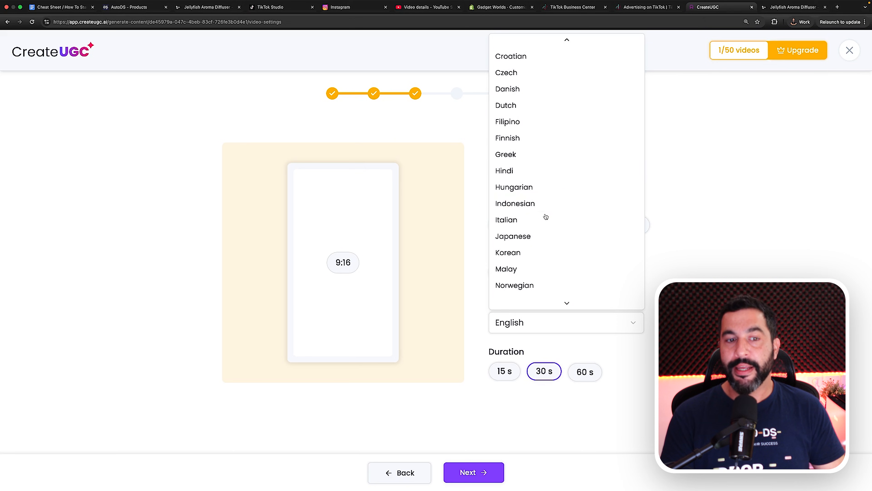
scroll(546, 216, "up", 6)
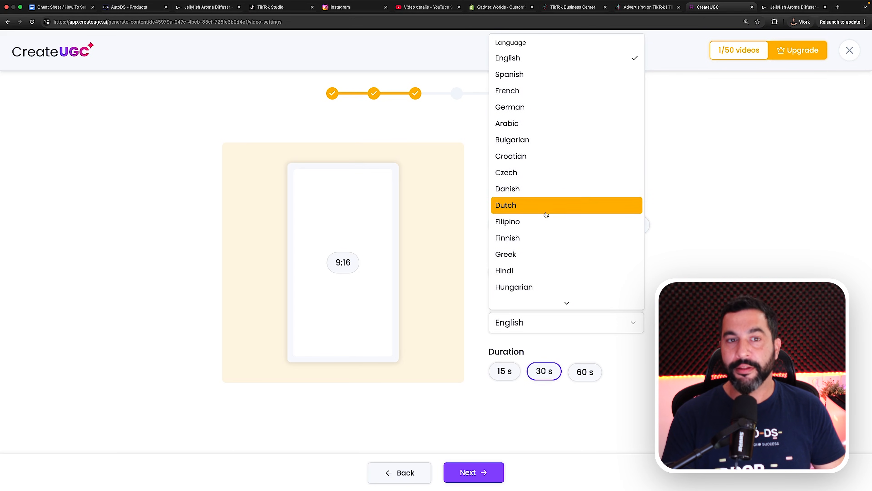
left_click(549, 61)
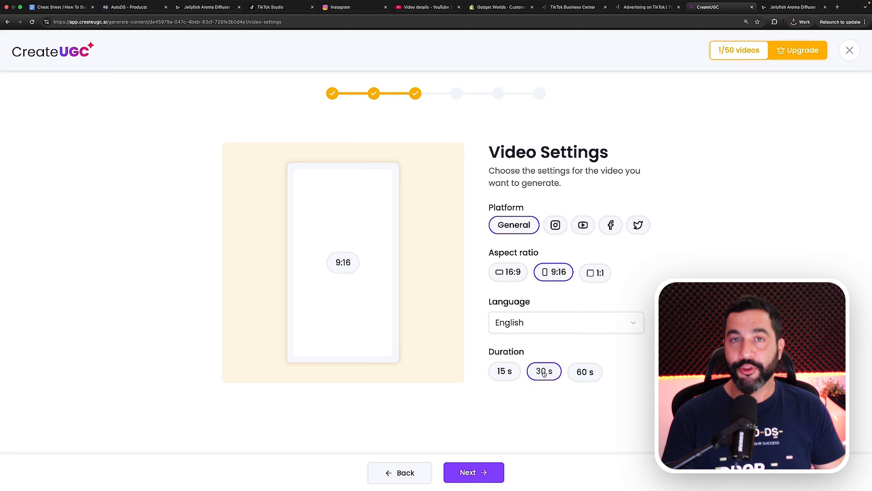
left_click(476, 481)
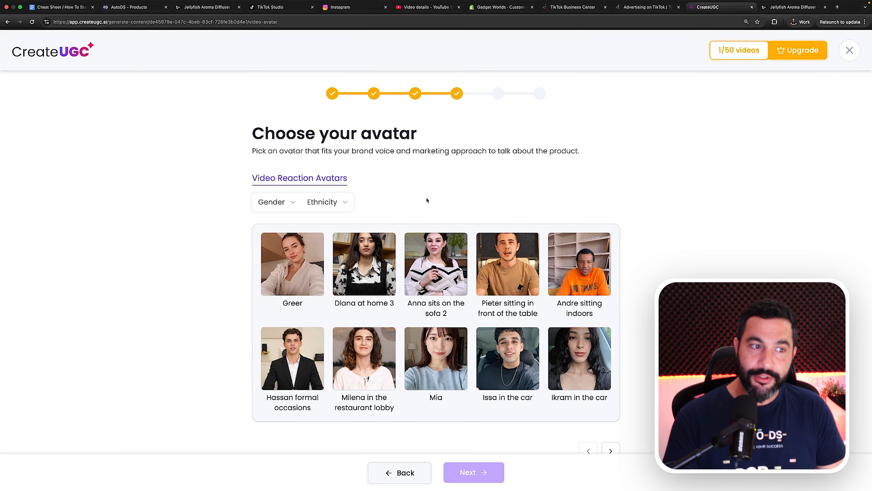
Browse through the pages of Video Reaction avatars to examine which presenters suit the diffuser ad.
scroll(426, 200, "down", 2)
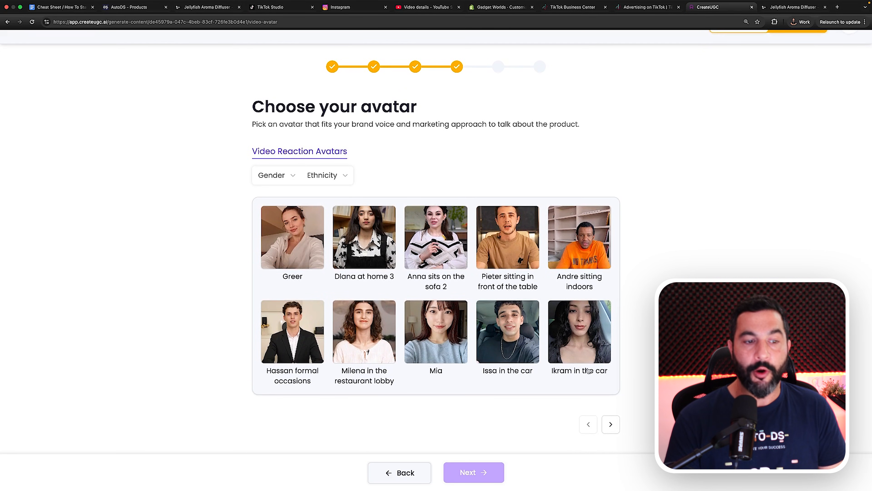
left_click(611, 424)
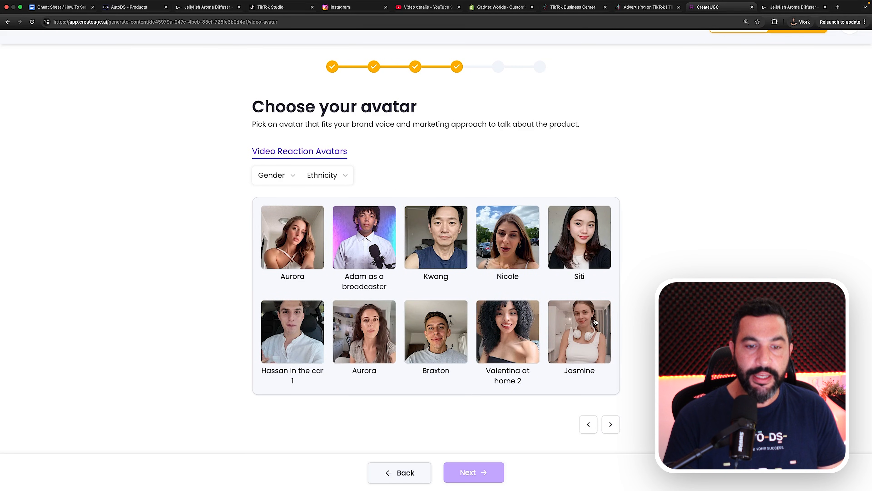
left_click(610, 424)
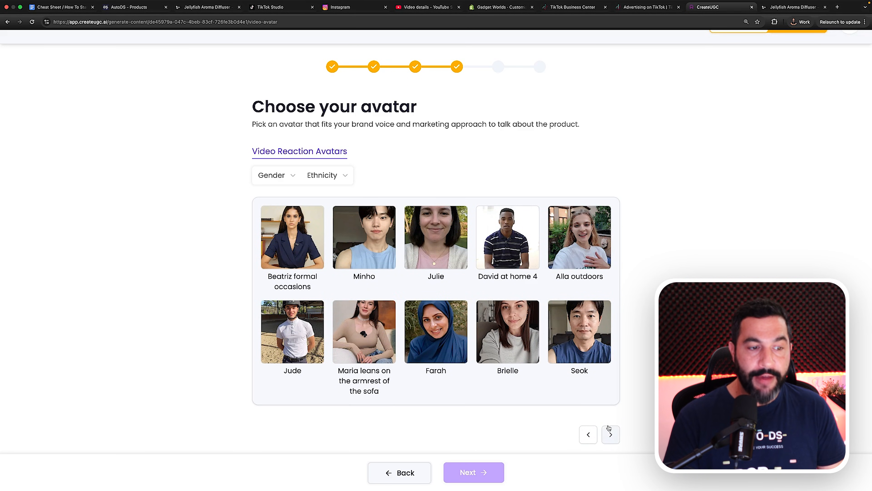
left_click(610, 432)
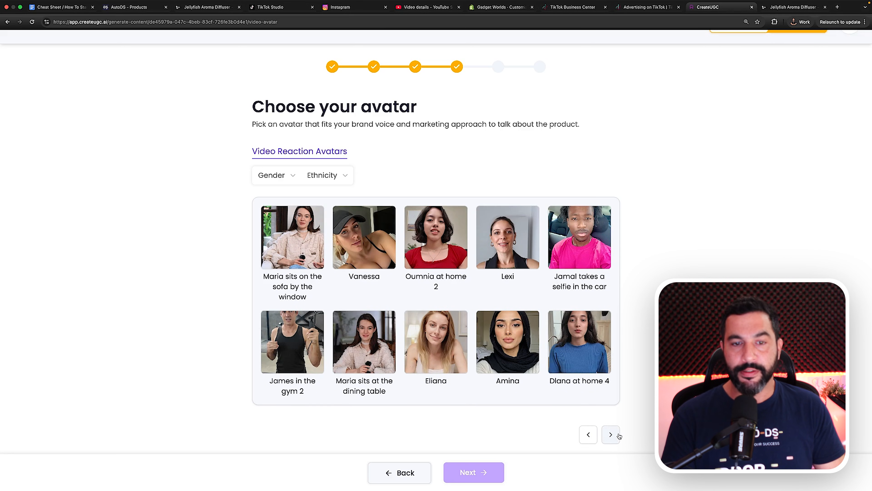
left_click(611, 434)
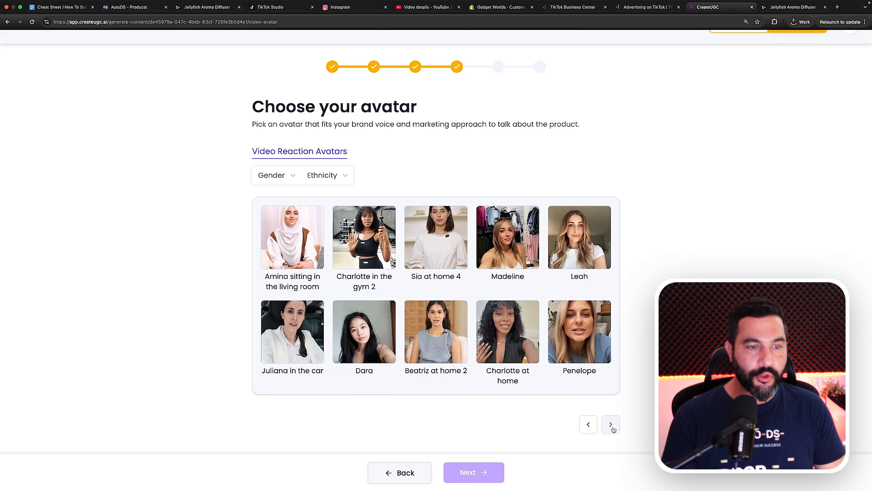
left_click(615, 425)
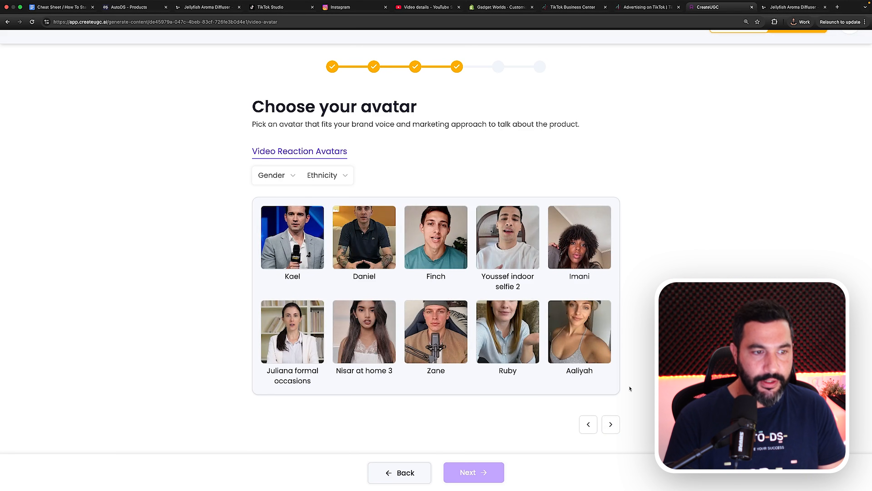
left_click(611, 424)
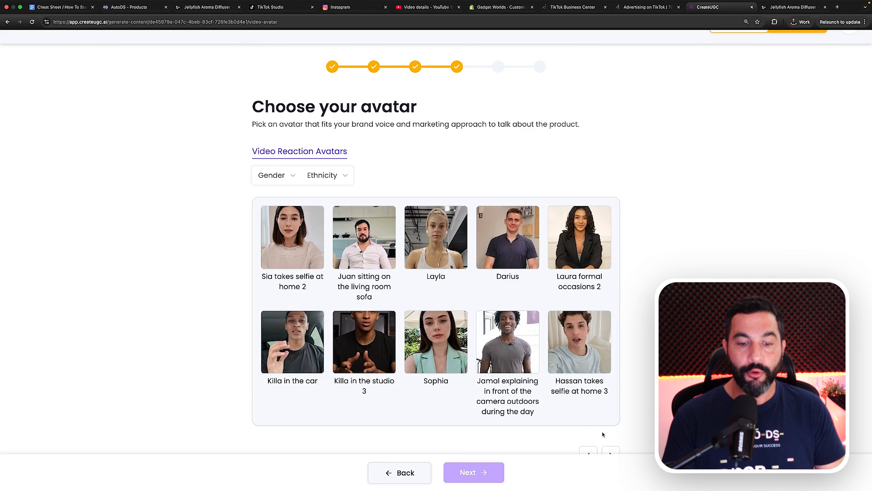
left_click(610, 424)
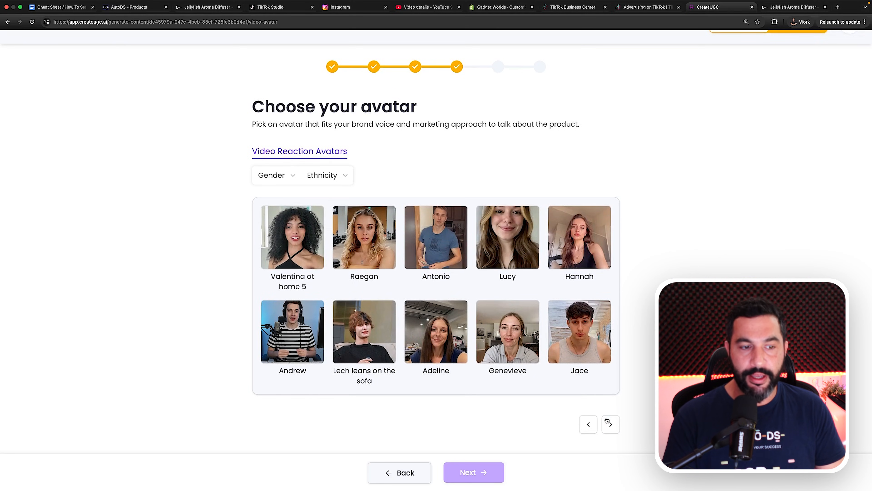
left_click(609, 423)
left_click(611, 426)
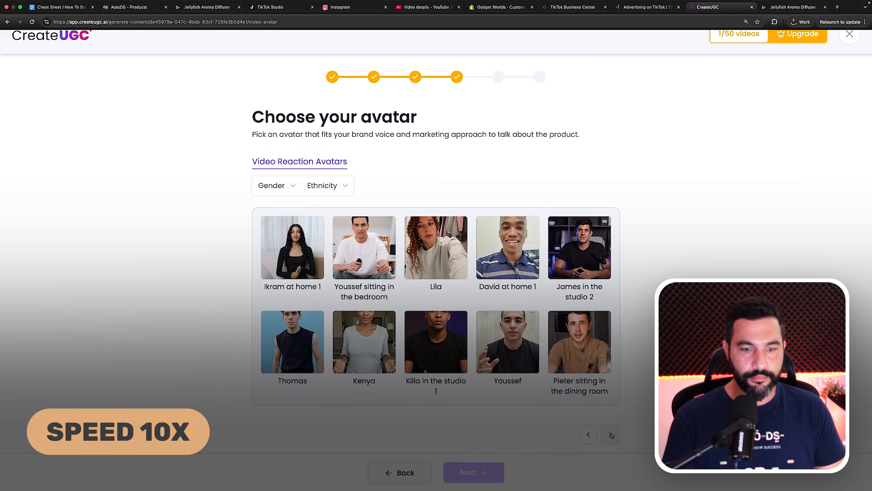
left_click(610, 425)
left_click(610, 425)
left_click(610, 425)
left_click(610, 424)
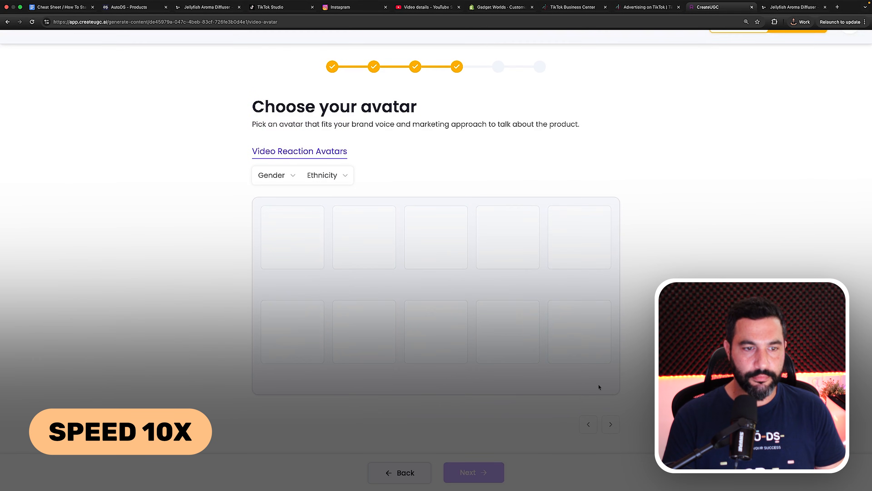
left_click(609, 425)
left_click(609, 426)
left_click(610, 426)
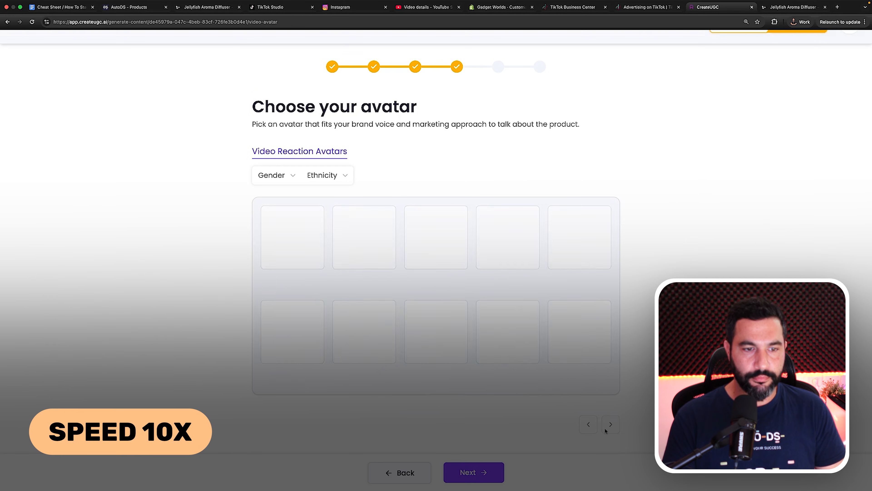
left_click(610, 428)
left_click(610, 429)
left_click(610, 428)
left_click(610, 426)
left_click(610, 425)
left_click(611, 424)
left_click(611, 423)
left_click(611, 423)
Choose the "Adam as a broadcaster" avatar and continue to the script selection.
scroll(611, 423, "down", 1)
left_click(370, 256)
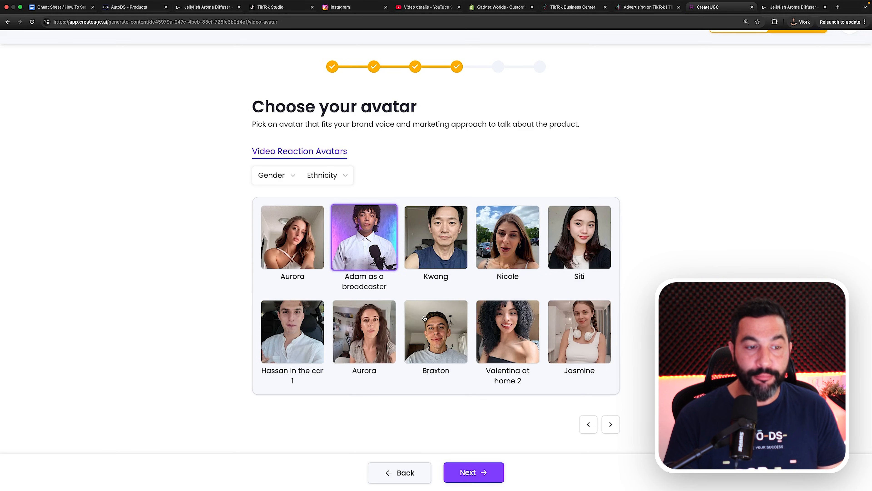
left_click(487, 472)
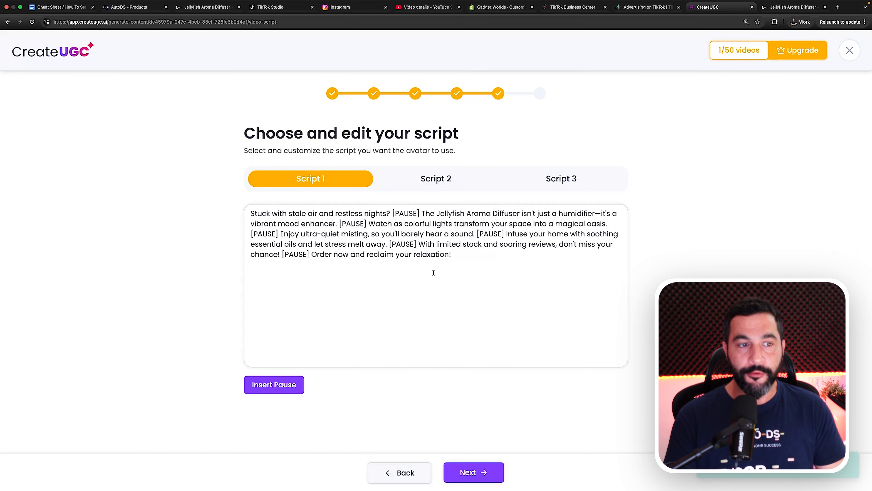
Compare the wording of Script 1, Script 2 and Script 3, and select Script 2 for the avatar.
left_click(463, 259)
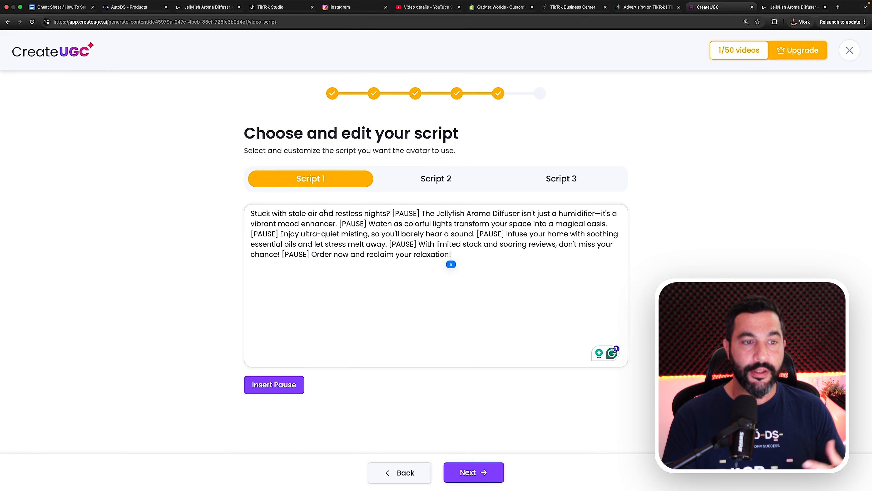
left_click(413, 185)
left_click(340, 186)
left_click(377, 182)
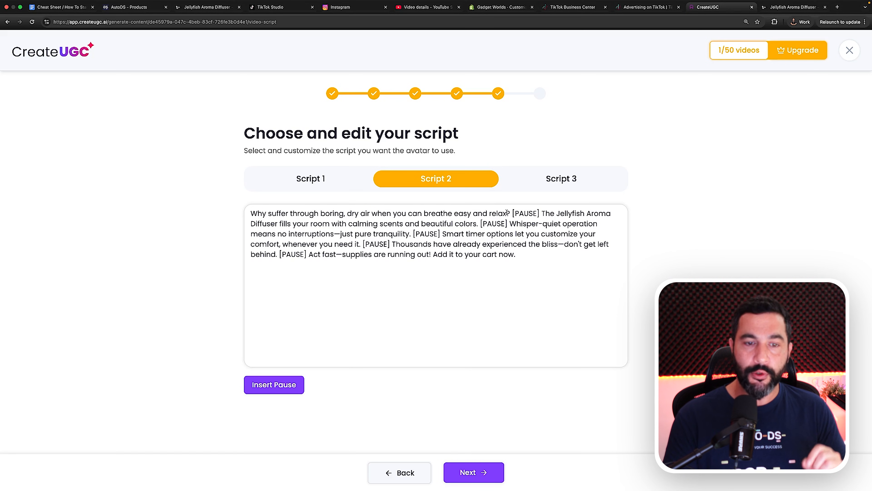
left_click_drag(540, 213, 599, 211)
left_click(557, 180)
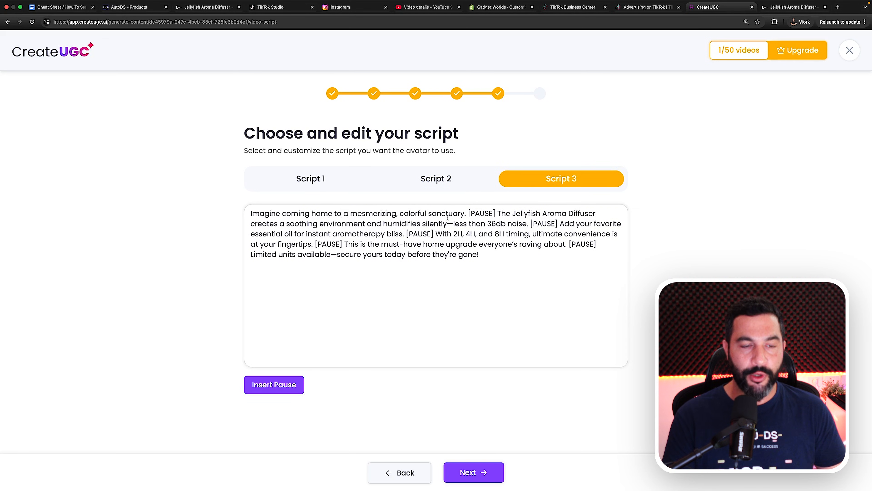
left_click(426, 187)
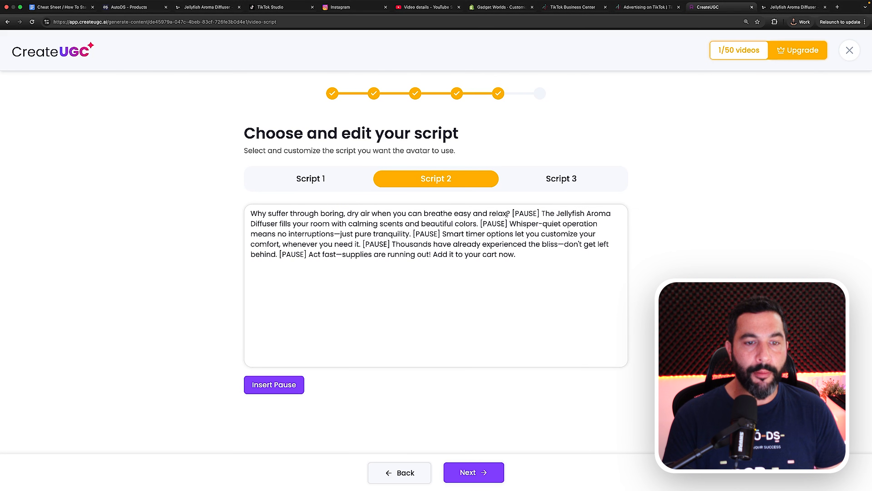
Examine the [PAUSE] markers between the sentences of Script 2 and the option for inserting further pauses.
left_click_drag(510, 213, 543, 214)
left_click_drag(477, 224, 497, 224)
left_click_drag(412, 234, 442, 234)
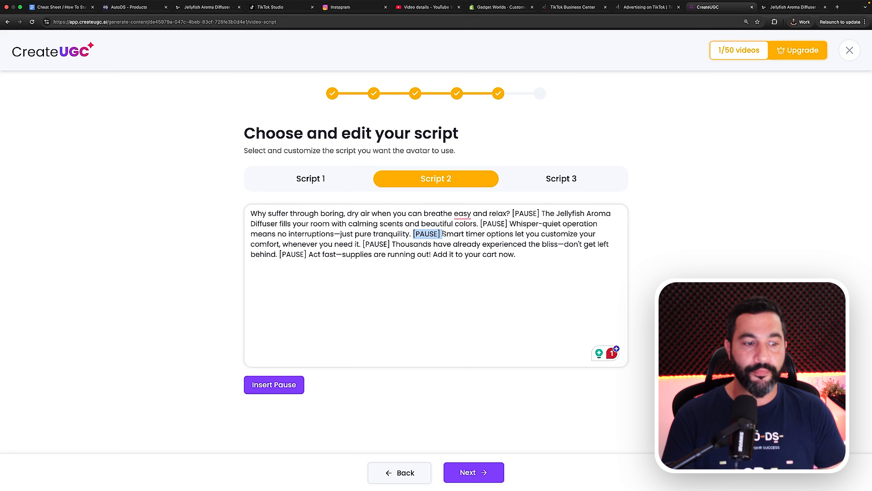
left_click(439, 234)
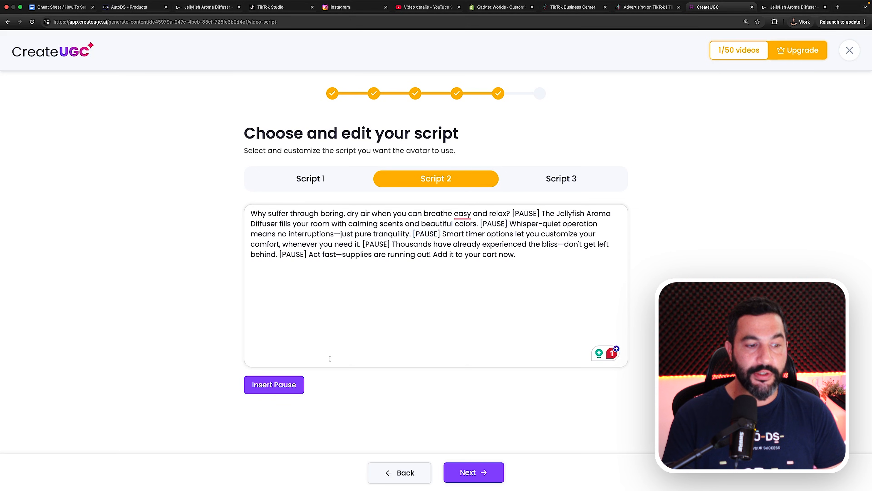
left_click(274, 384)
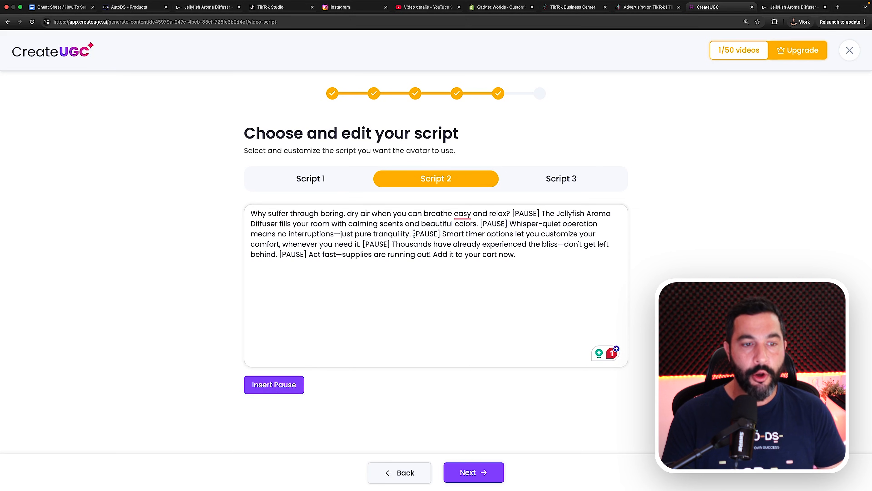
left_click_drag(413, 234, 440, 234)
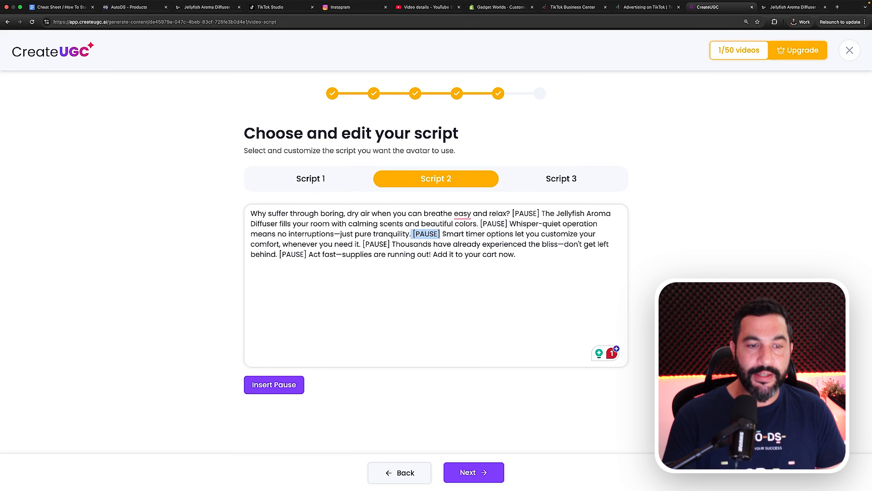
left_click(459, 234)
type("a")
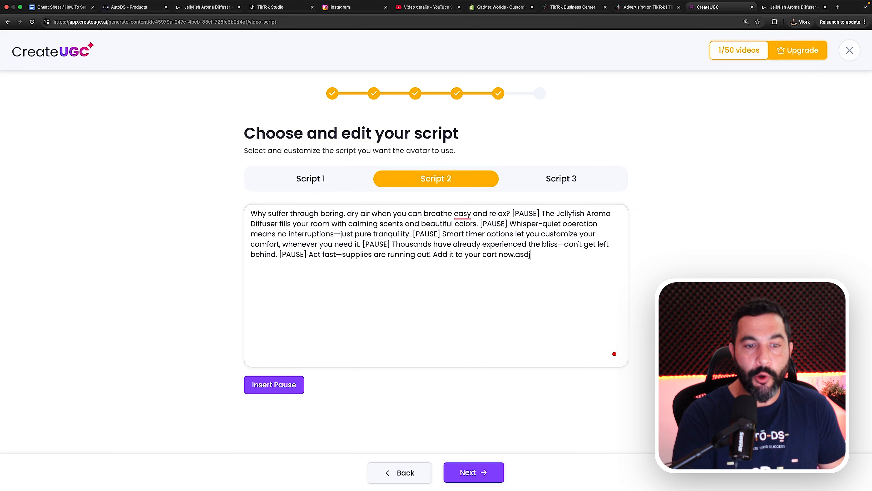
key("BackSpace")
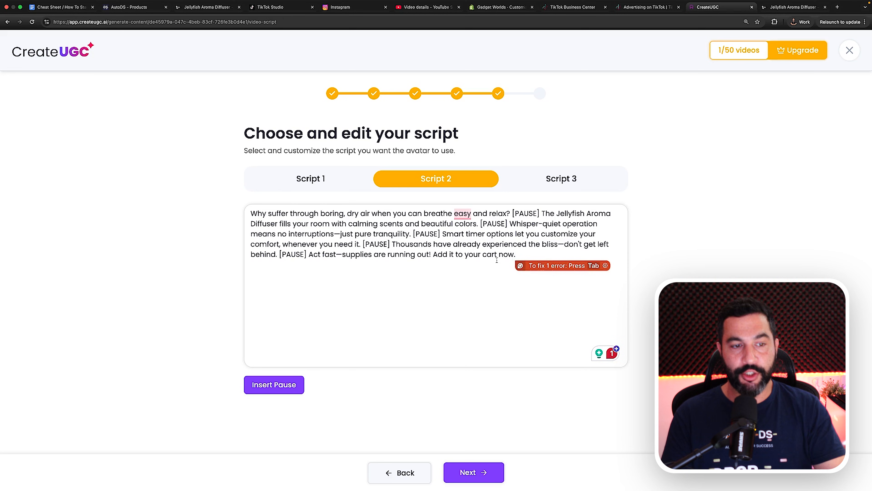
Delete the closing sentence "Add it to your cart now." from Script 2 and continue to the video preview.
left_click_drag(518, 253, 432, 253)
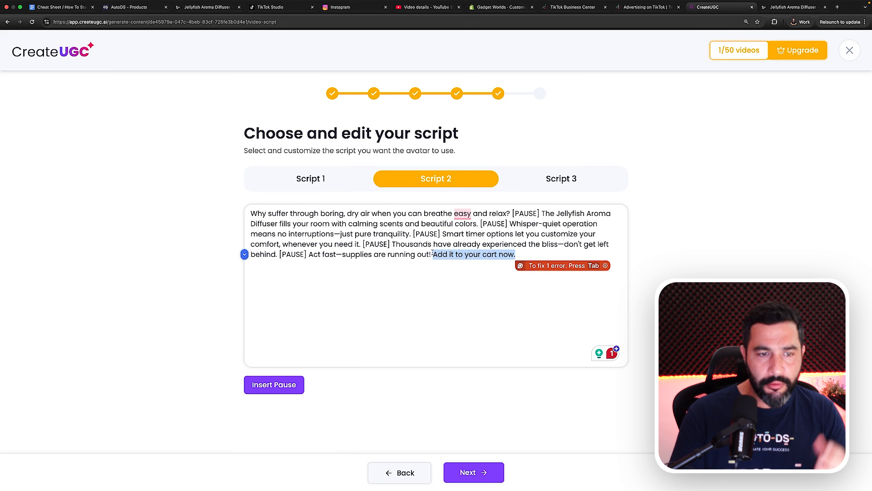
key("BackSpace")
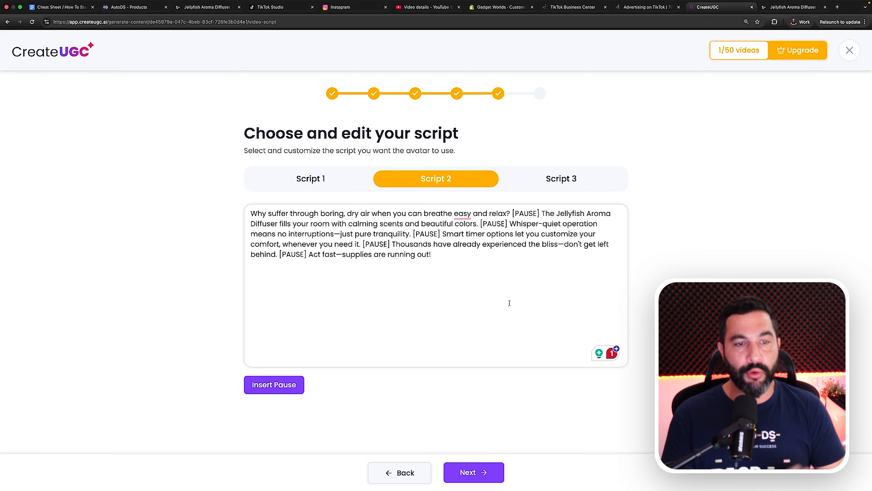
left_click(489, 483)
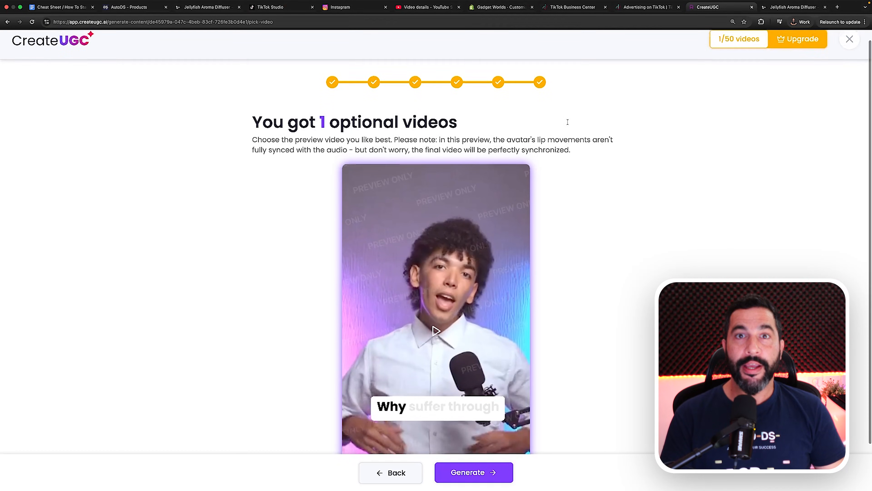
Play the preview video of the avatar ad with the sound volume raised.
scroll(568, 122, "down", 3)
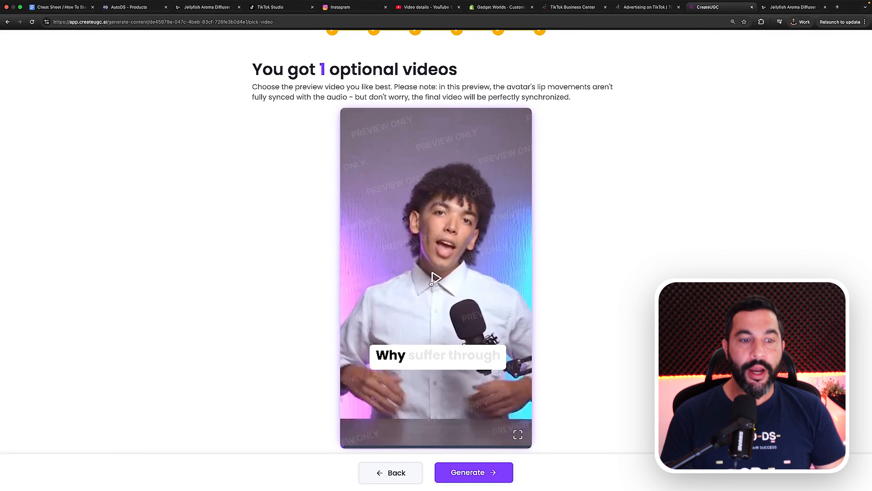
scroll(431, 107, "up", 4)
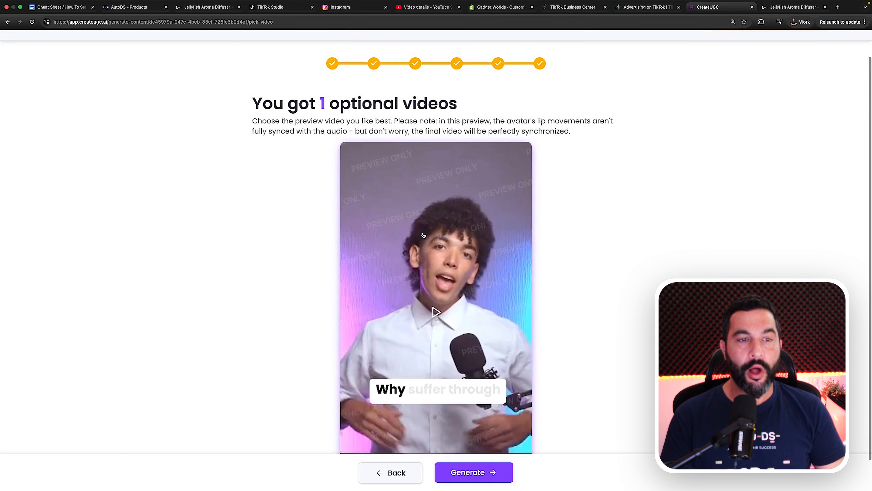
scroll(431, 108, "down", 4)
left_click(523, 196)
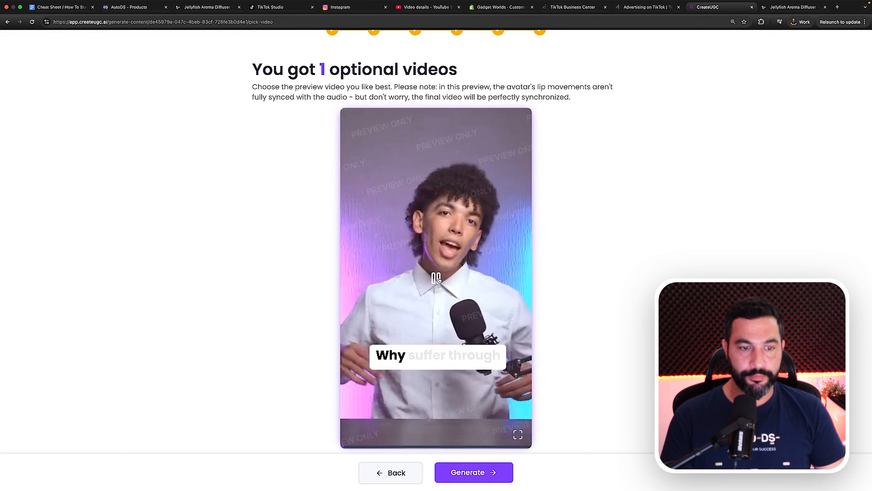
key("XF86AudioRaiseVolume")
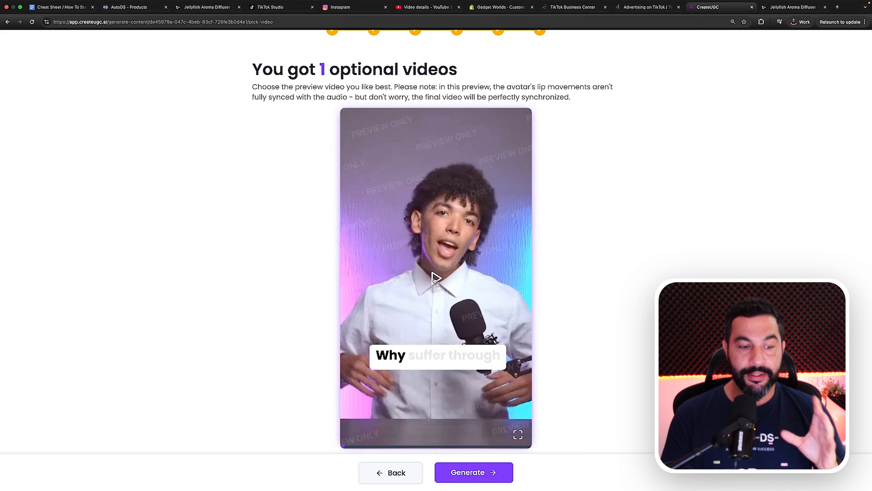
Play back the preview of the avatar ad and generate the final high-quality video.
left_click(434, 278)
left_click(434, 278)
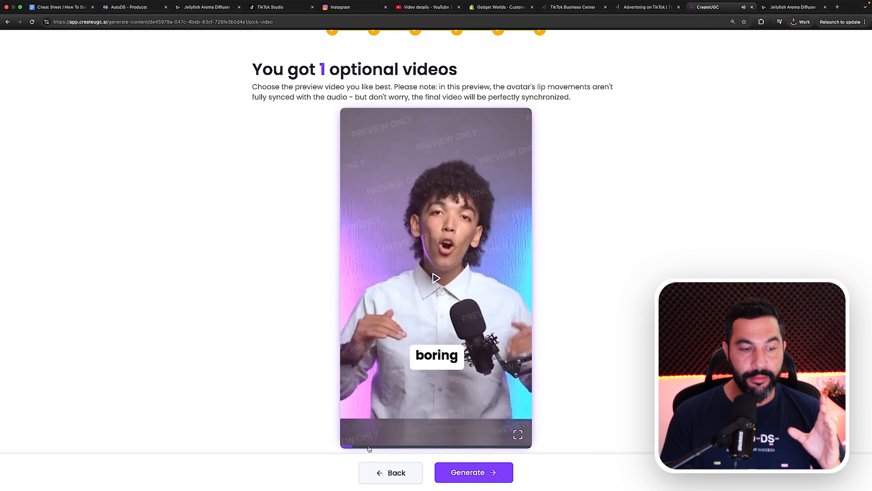
left_click(434, 278)
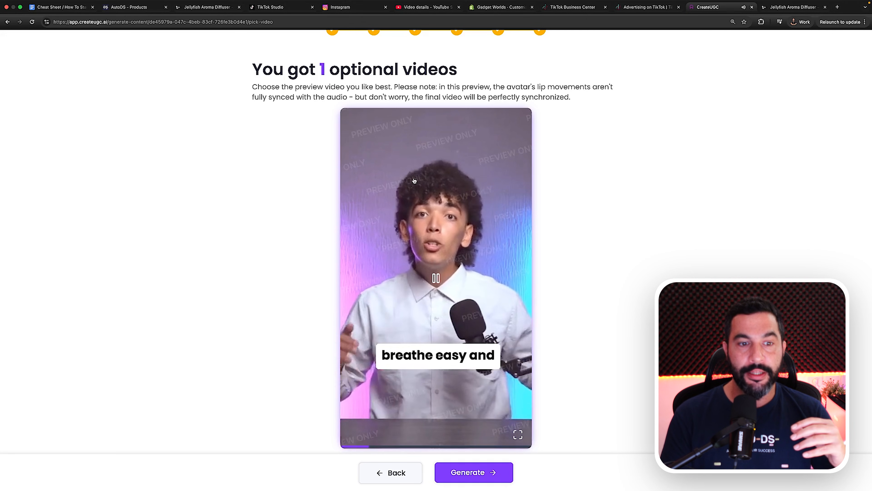
left_click(436, 278)
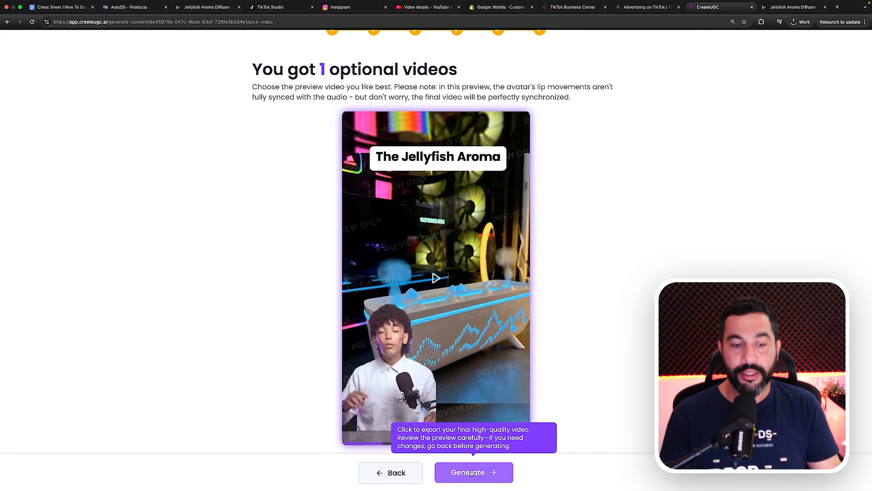
left_click(482, 473)
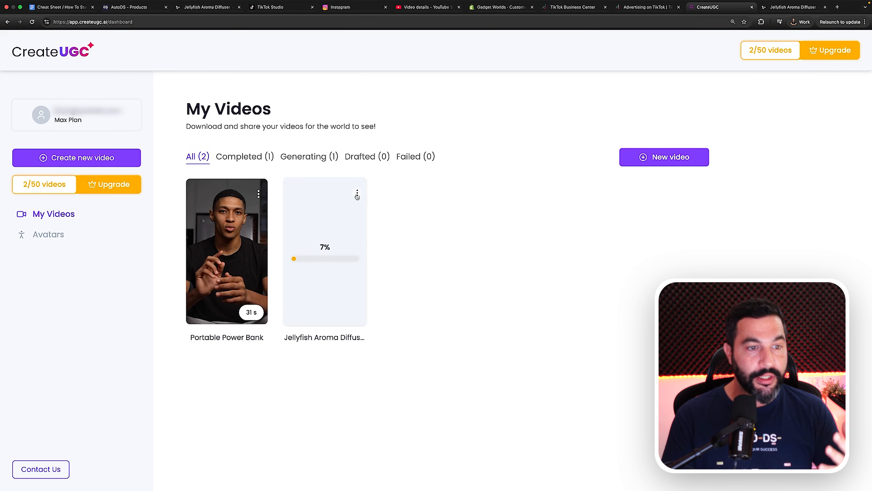
Examine the options offered for the finished Portable Power Bank video in My Videos.
left_click(258, 194)
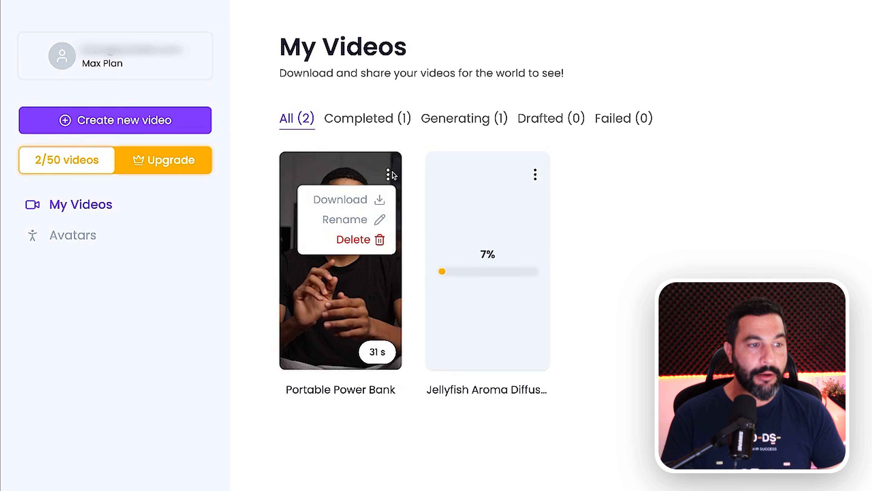
left_click(633, 199)
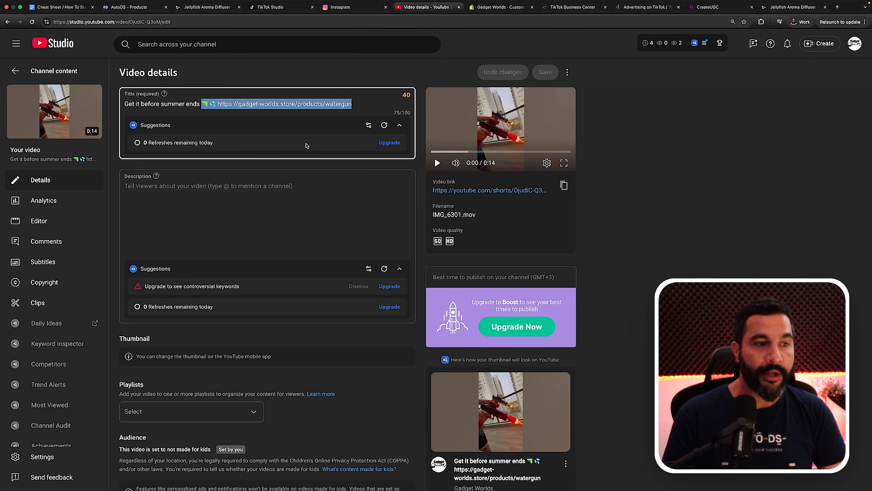
Look over the store's Instagram, TikTok Studio and YouTube Studio pages.
left_click(662, 191)
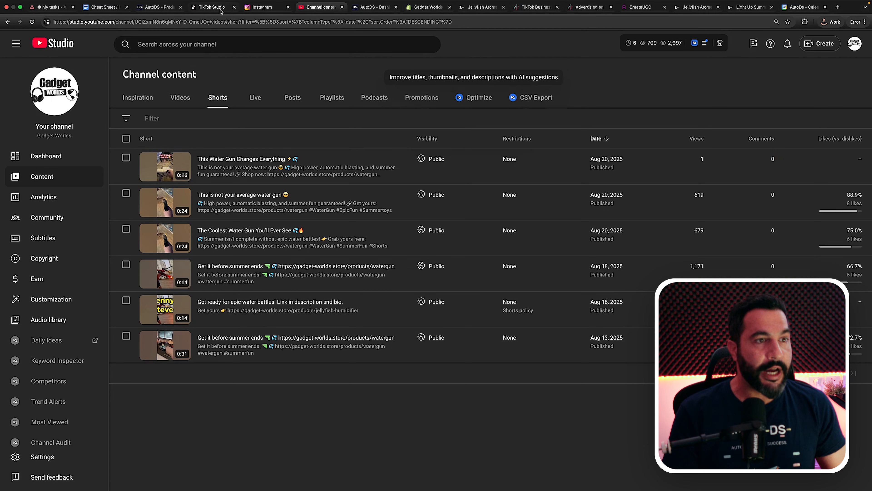
left_click(253, 8)
left_click(211, 7)
left_click(320, 7)
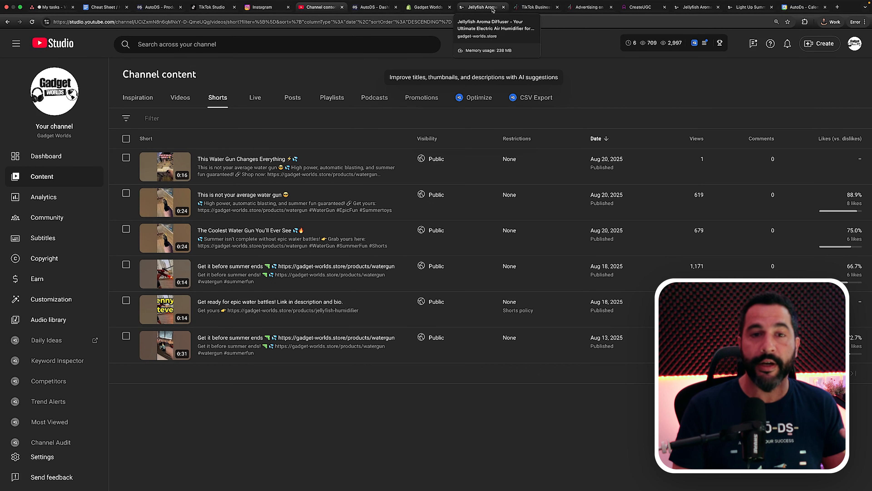
Switch to CreateUGC, open the finished Jellyfish Aroma Diffuser video and play it.
left_click(641, 8)
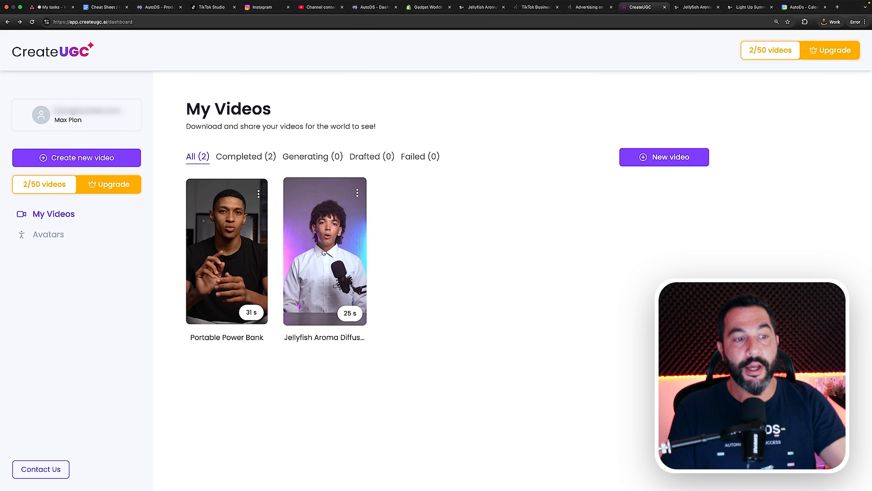
left_click(324, 252)
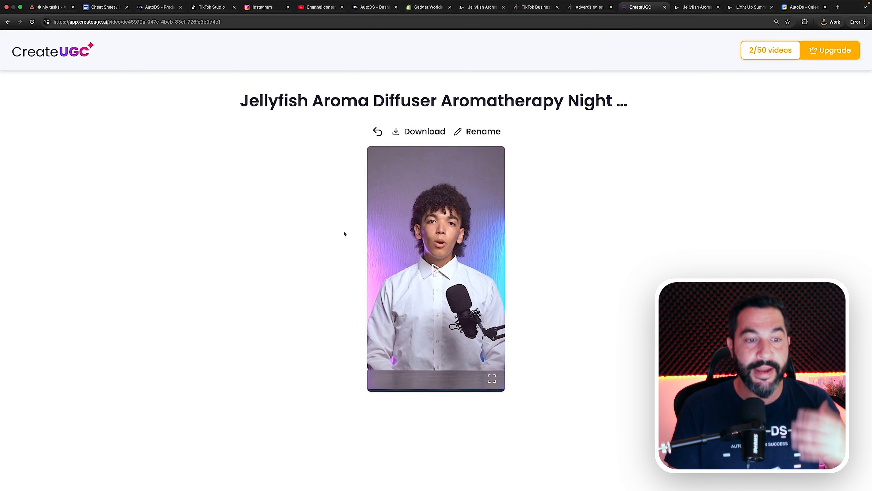
left_click(433, 271)
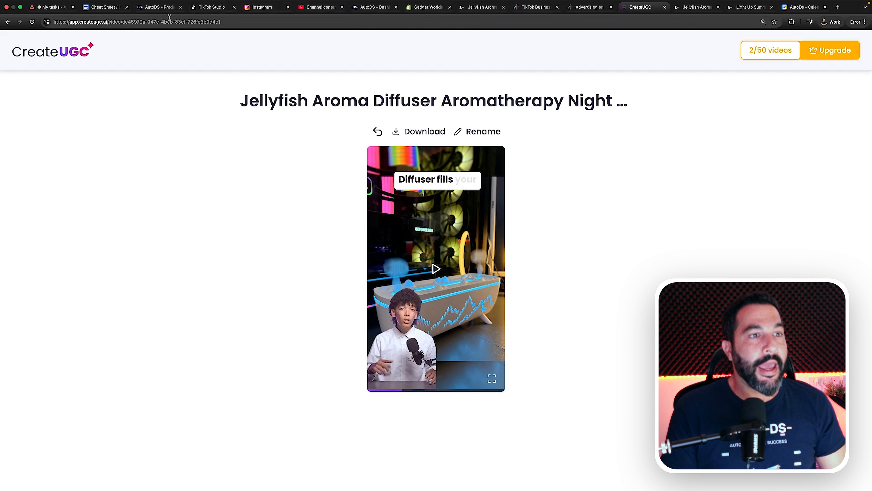
Look through the Gadget Worlds Videos folder in Downloads alongside the CapCut project.
left_click(321, 8)
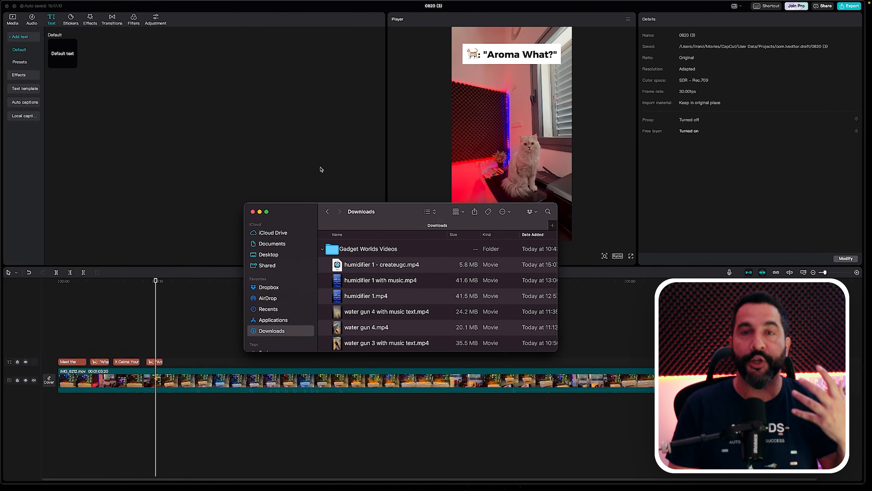
left_click_drag(381, 211, 390, 200)
left_click(353, 174)
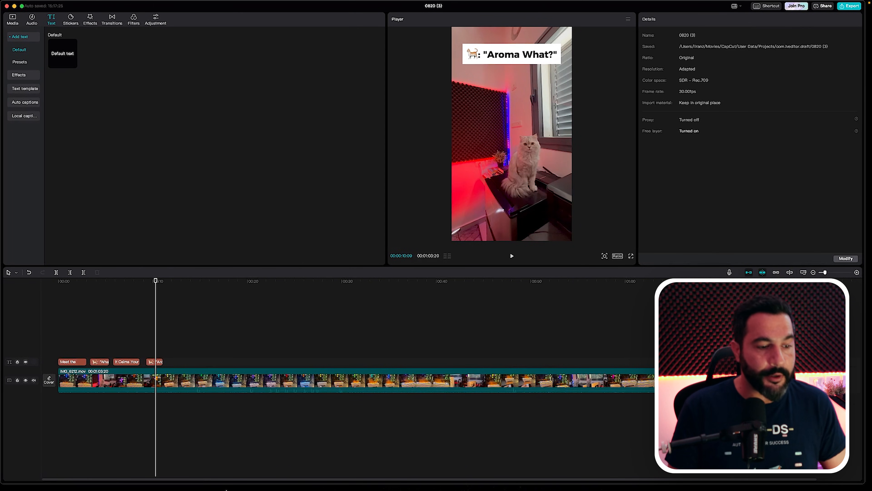
key("super+Tab")
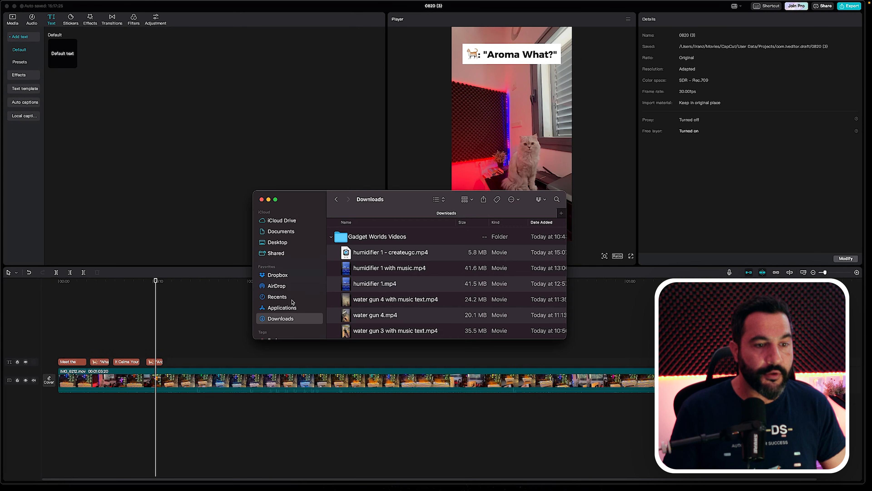
scroll(401, 274, "down", 3)
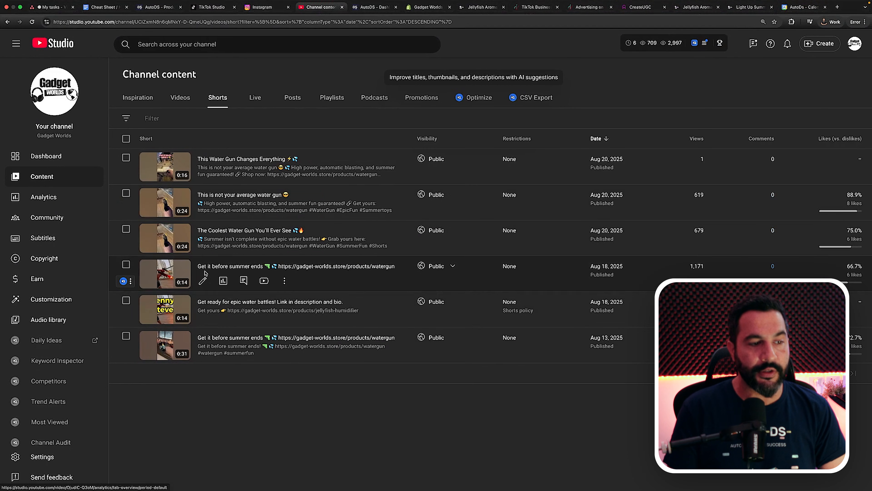
Open the 14-second "Get it before summer ends" water gun Short in YouTube Studio, watch it full screen and return to the Shorts list.
left_click(220, 269)
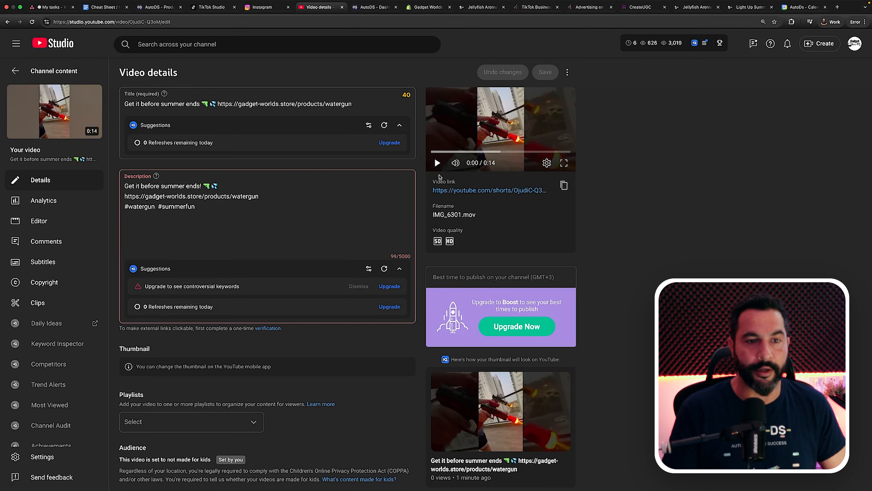
left_click(564, 163)
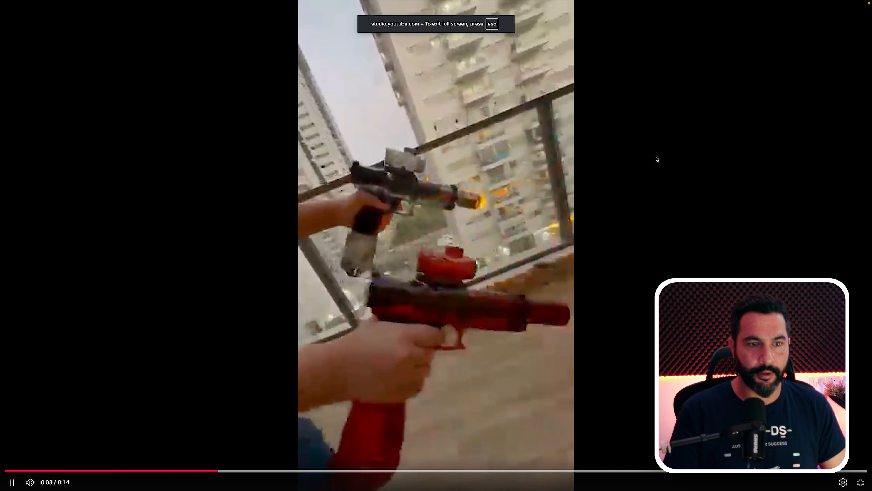
key("Escape")
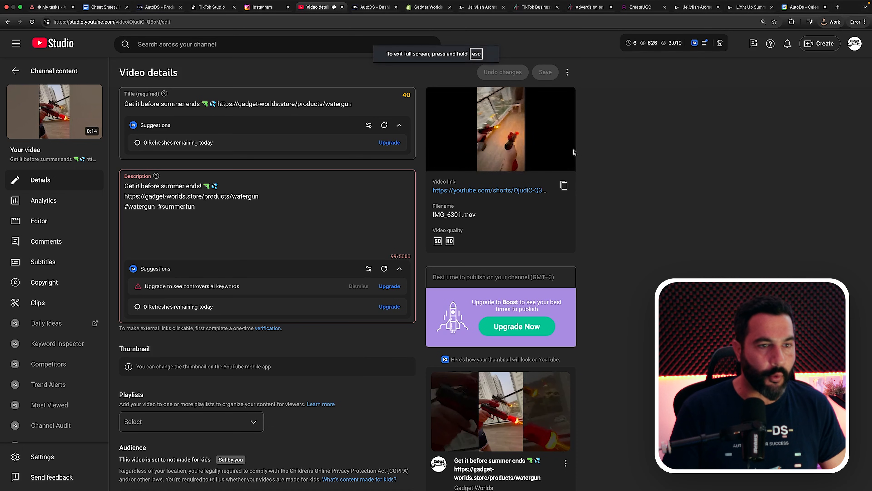
left_click(15, 71)
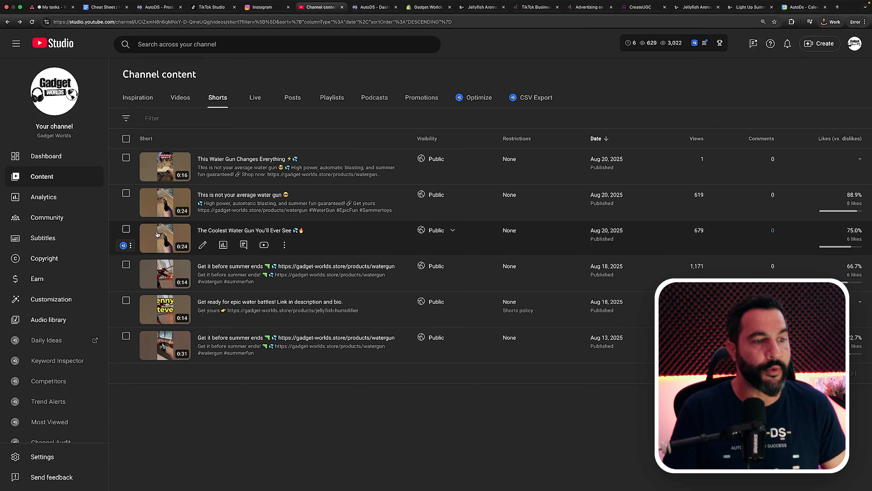
Watch the Short "The Coolest Water Gun You'll Ever See" on its YouTube page and return to the channel's Shorts list.
left_click(171, 236)
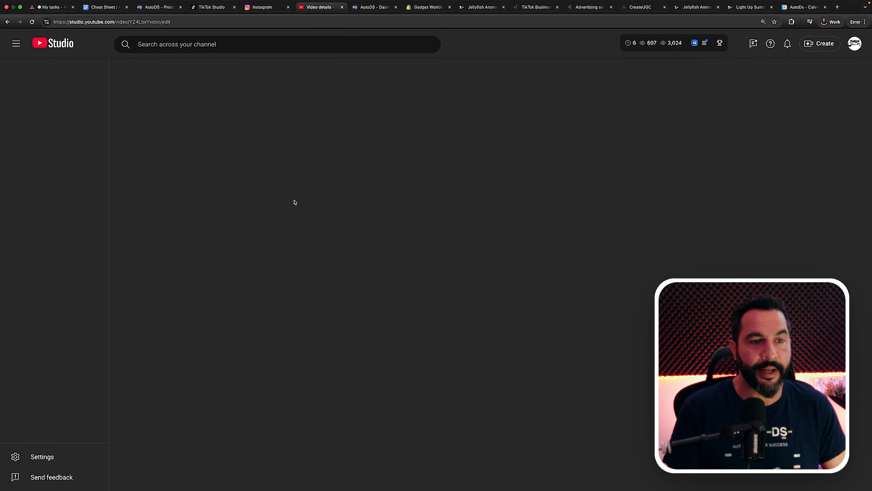
left_click(495, 191)
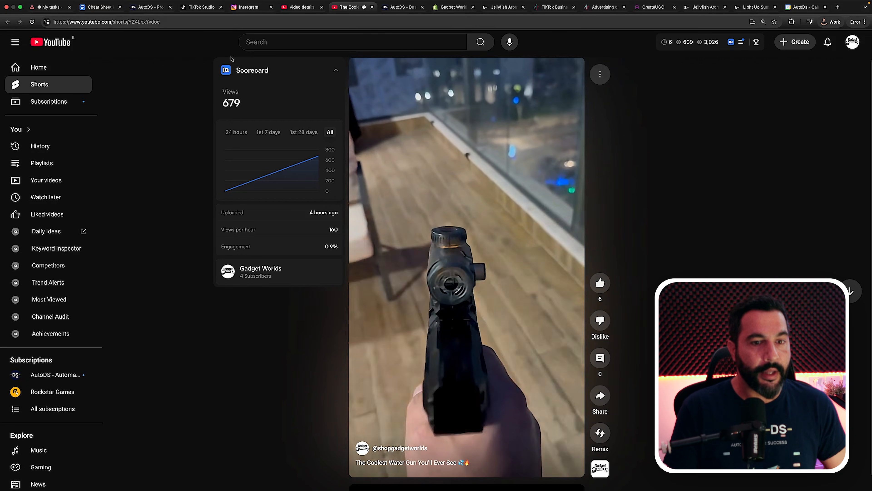
key("super+w")
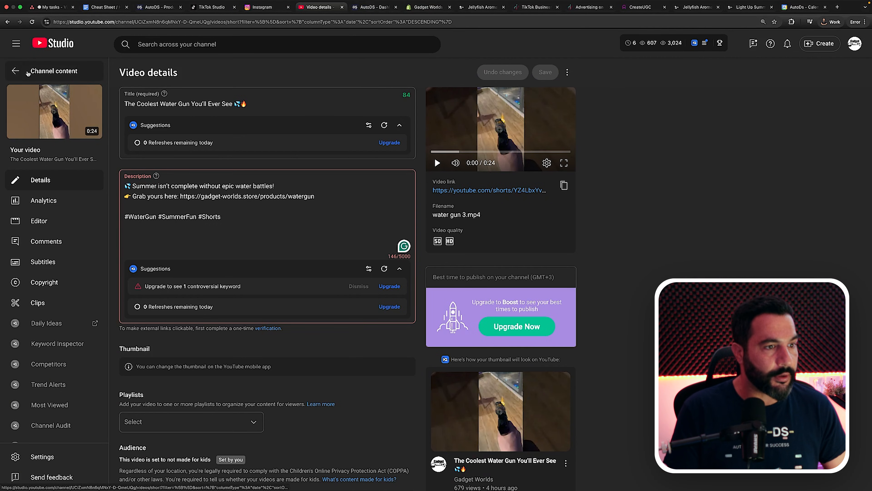
left_click(15, 70)
Play the Short "This is not your average water gun" full screen to view its text overlays, and return to the Shorts list.
left_click(225, 194)
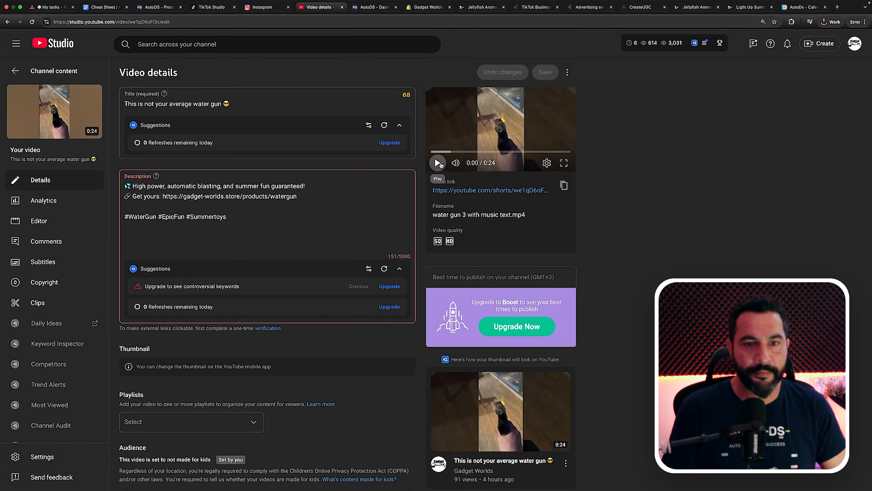
left_click(438, 163)
left_click(563, 163)
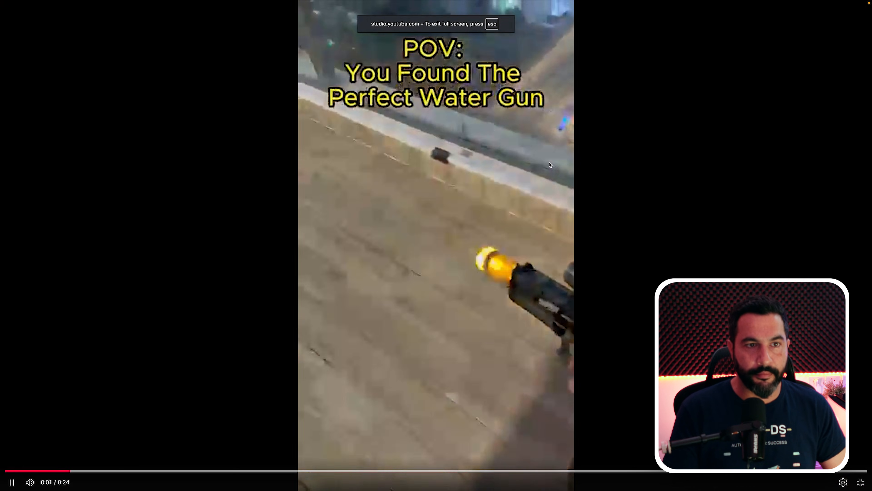
left_click(548, 165)
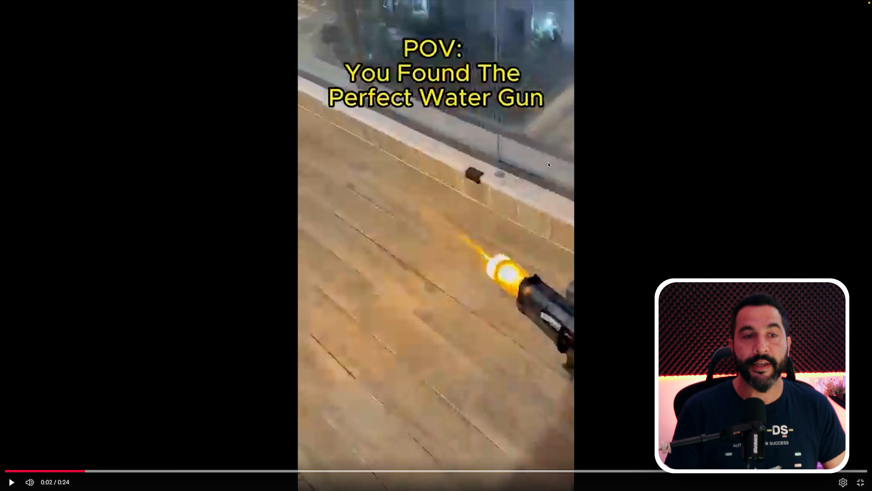
left_click(549, 165)
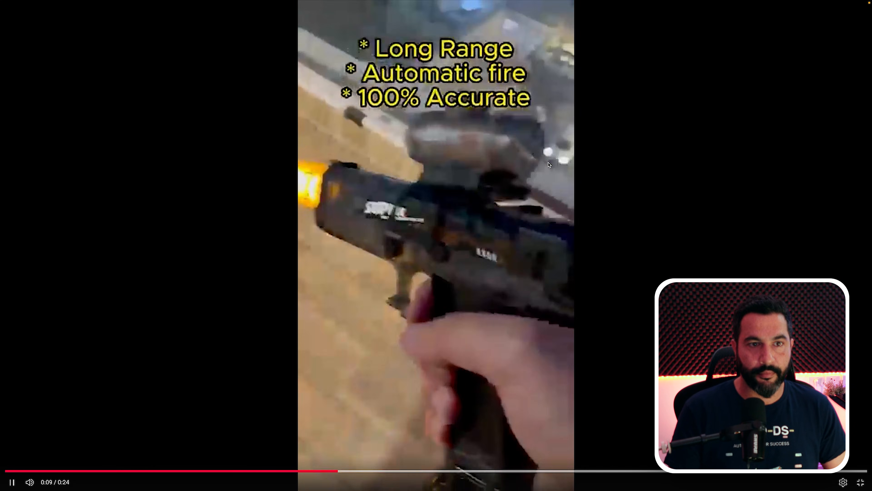
key("Escape")
left_click(483, 144)
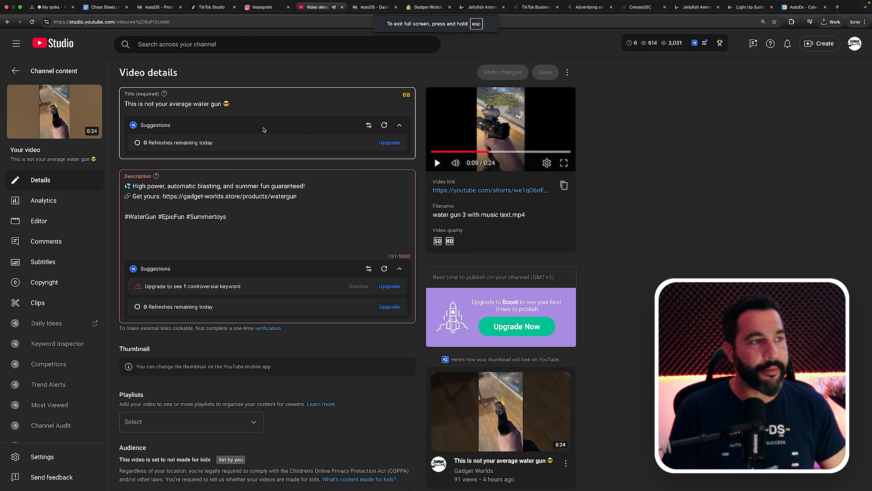
left_click(49, 75)
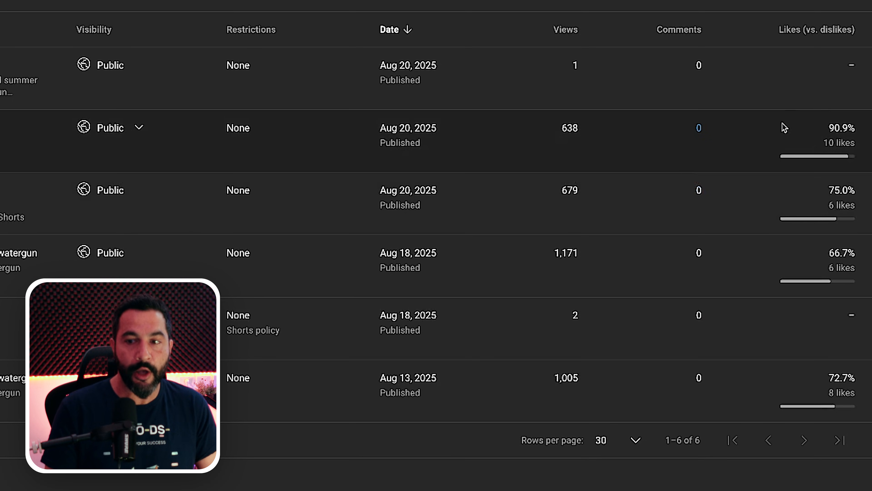
Compare the Shorts' likes, watch "This Water Gun Changes Everything" full screen and return to the Shorts list.
mouse_move(819, 135)
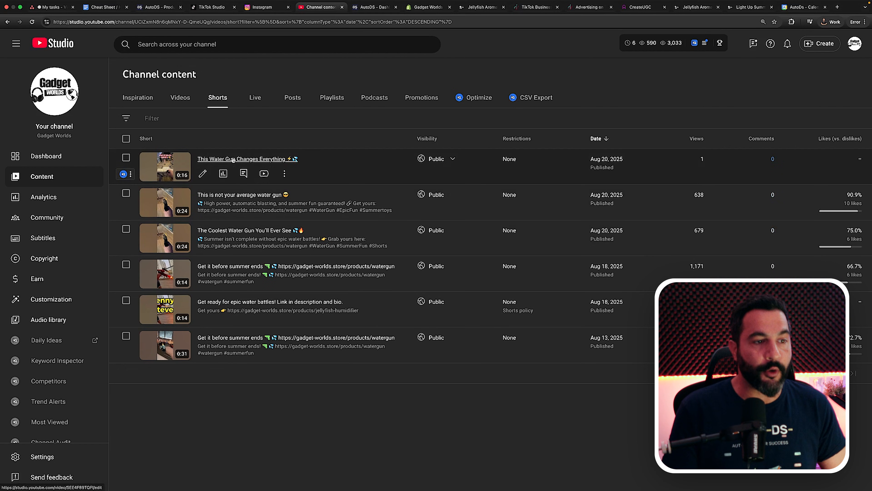
left_click(193, 159)
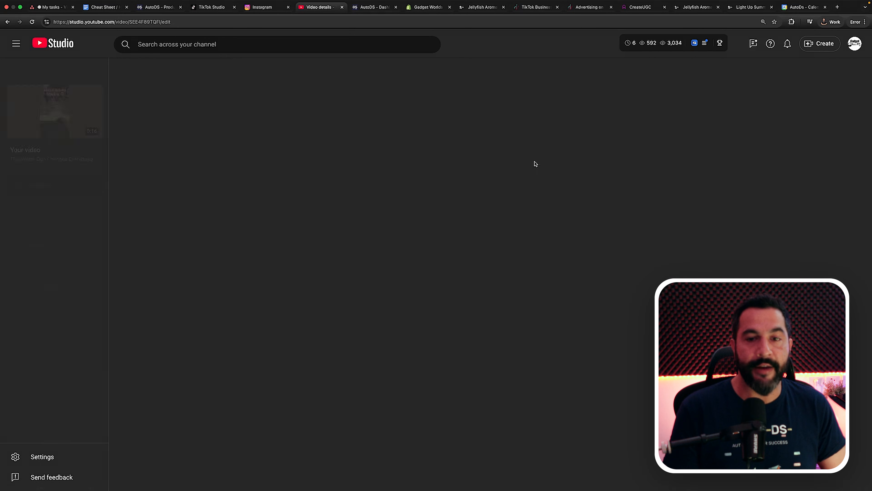
left_click(436, 163)
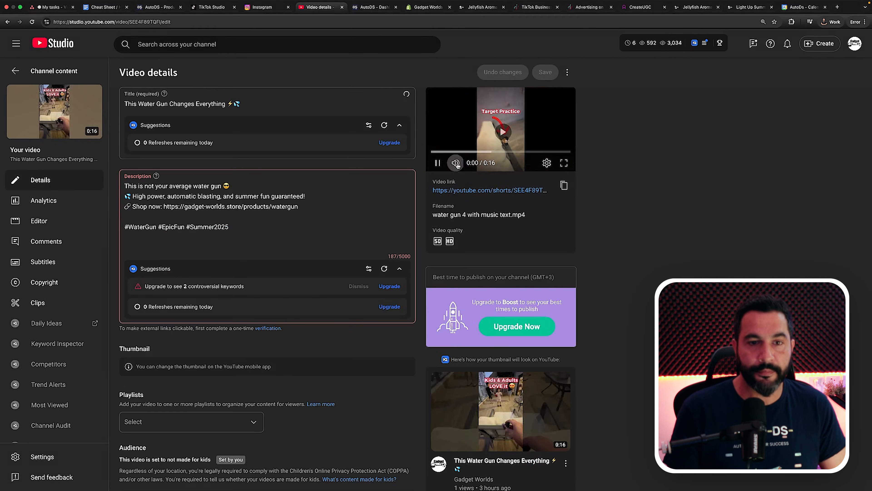
left_click(564, 162)
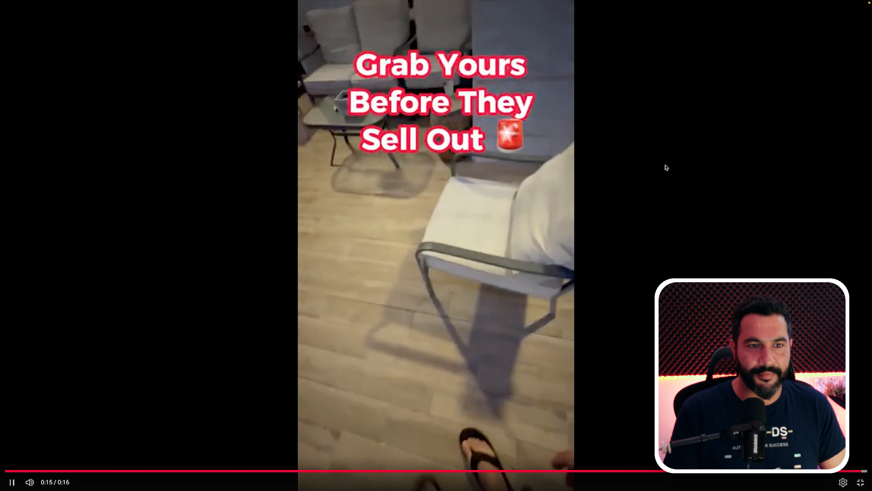
key("Escape")
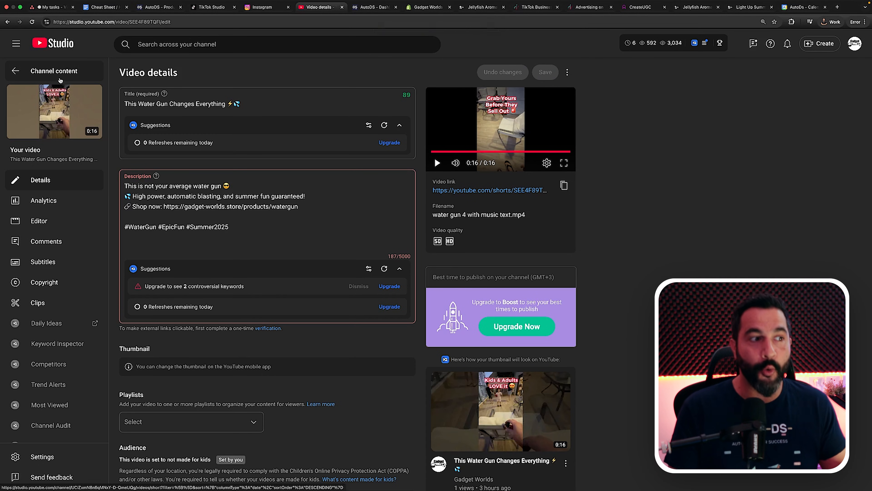
left_click(61, 77)
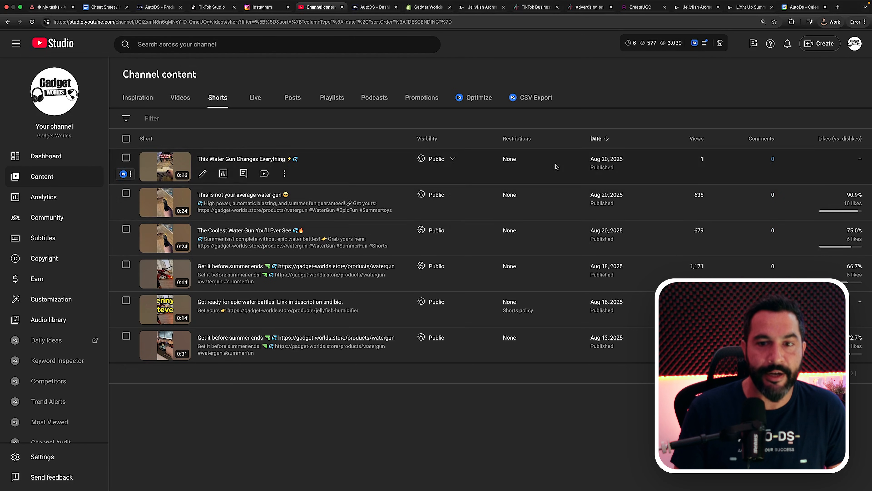
Switch to the CapCut workspace and browse the water gun videos in the Downloads folder.
key("ctrl+Left")
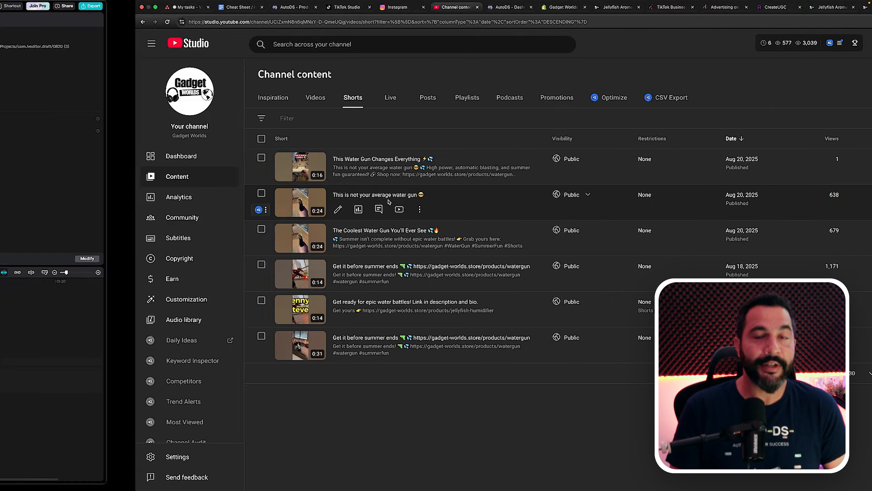
left_click_drag(390, 206, 404, 177)
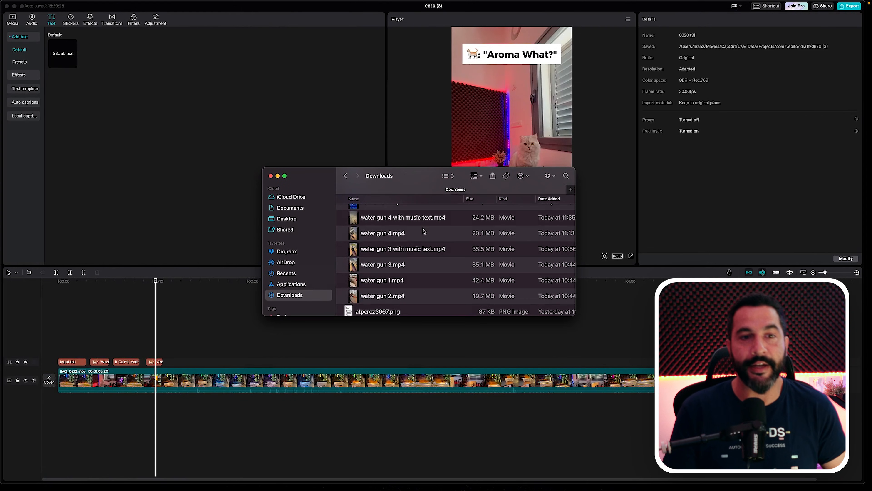
scroll(396, 258, "up", 2)
scroll(397, 254, "down", 2)
left_click(397, 251)
key("Down")
key("Down")
key("Up")
key("Up")
key("Up")
key("Up")
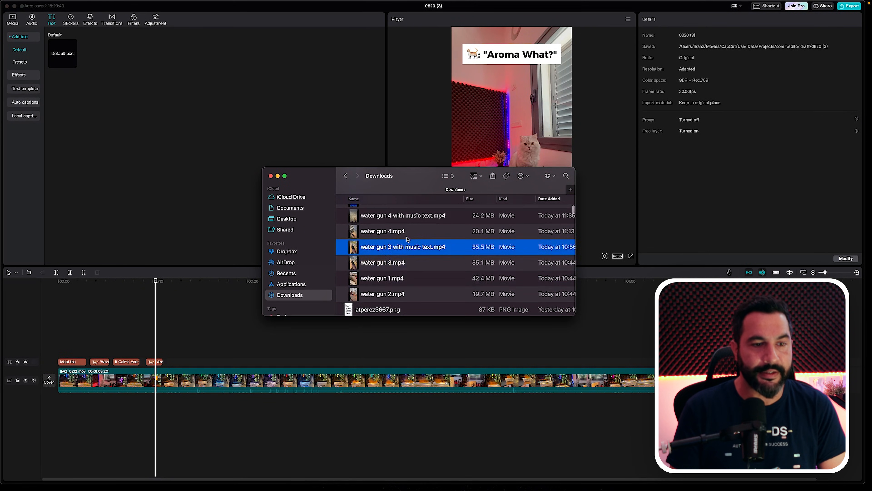
Open water gun 4 with music text.mp4 from Downloads, view its "Target Practice" text overlay, start playback and close the video.
double_click(392, 223)
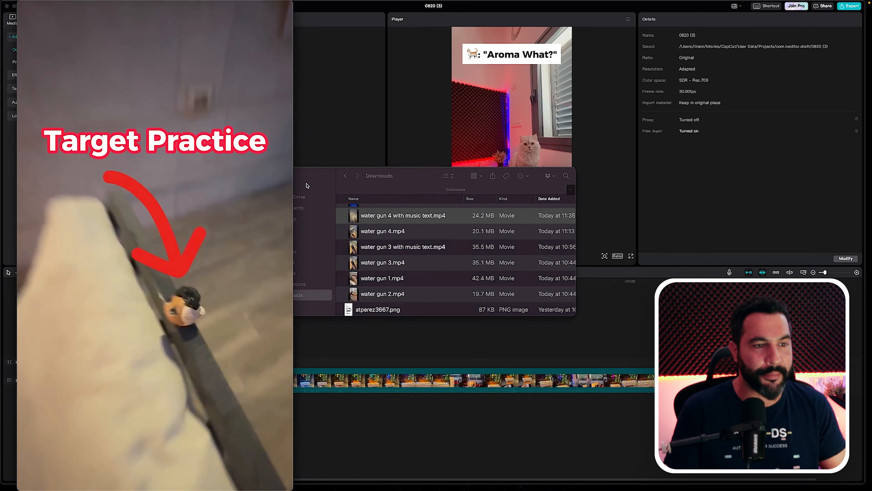
mouse_move(243, 181)
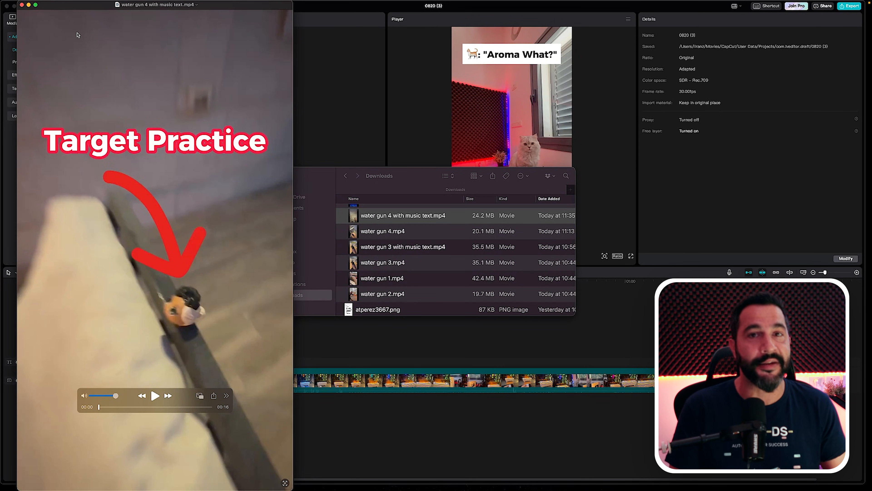
key("space")
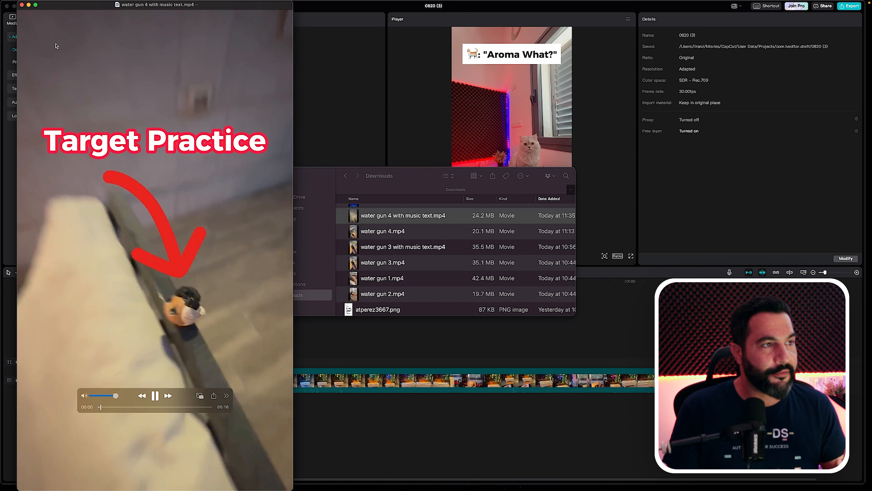
left_click(22, 5)
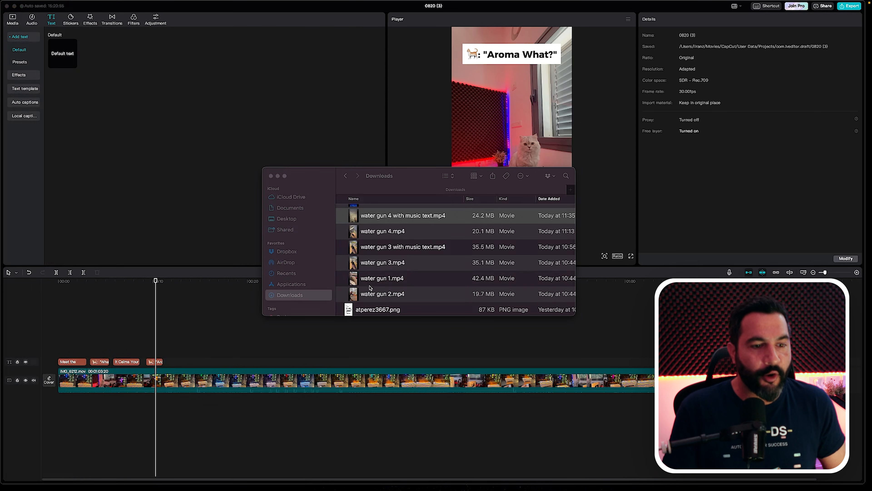
Locate humidifier 1.mp4 in Downloads and preview a later diffuser shot of IMG_6212.mov on the CapCut timeline.
left_click(374, 300, "shift")
scroll(375, 292, "up", 2)
left_click(383, 226)
scroll(381, 230, "up", 2)
scroll(384, 240, "down", 2)
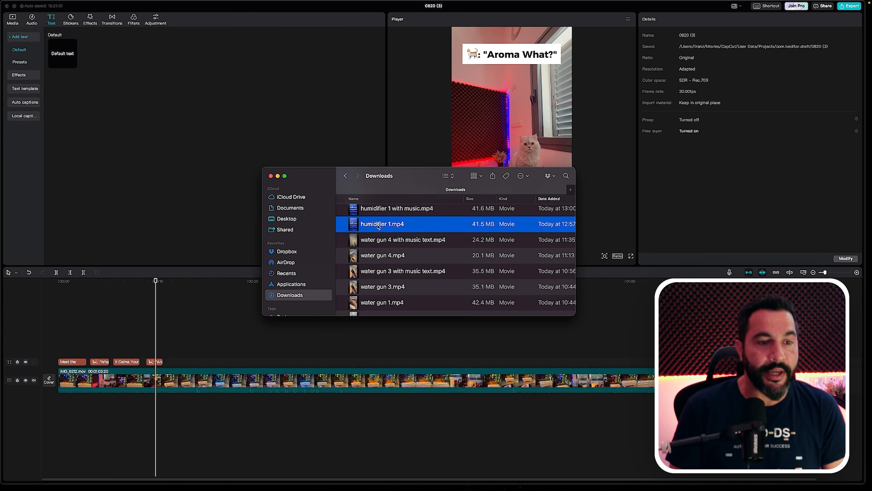
left_click(187, 314)
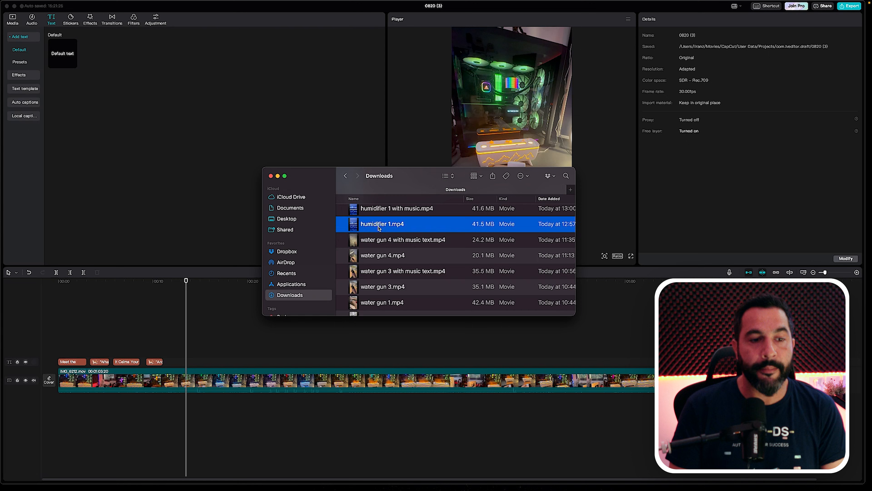
Watch humidifier 1.mp4 with the system volume raised, moving its player window clear of the screen edge, and close it.
double_click(378, 224)
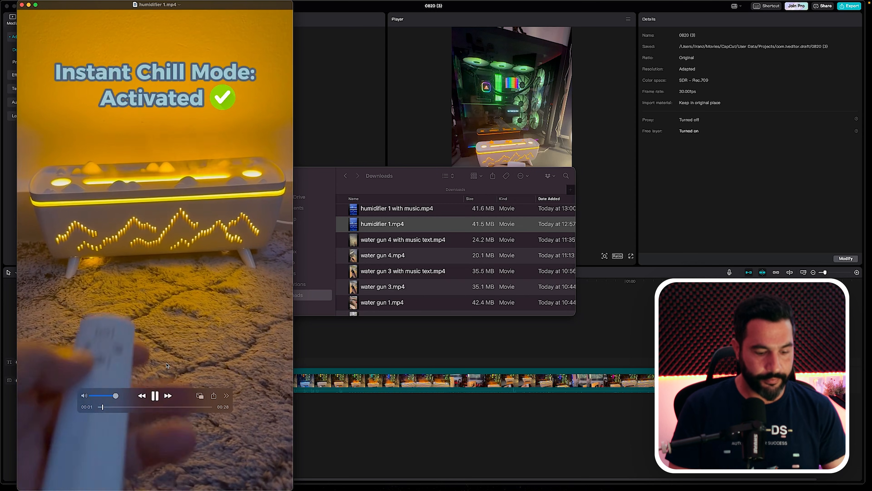
key("XF86AudioRaiseVolume")
key("XF86AudioRaiseVolume")
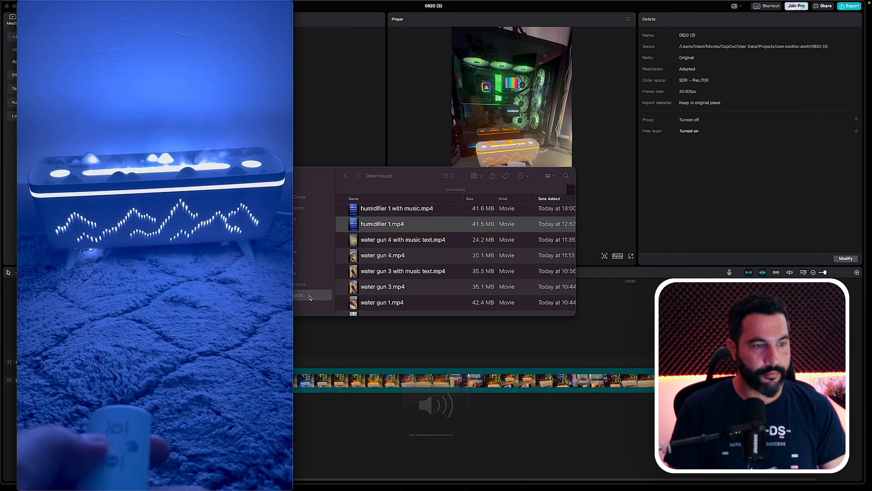
left_click_drag(114, 9, 399, 15)
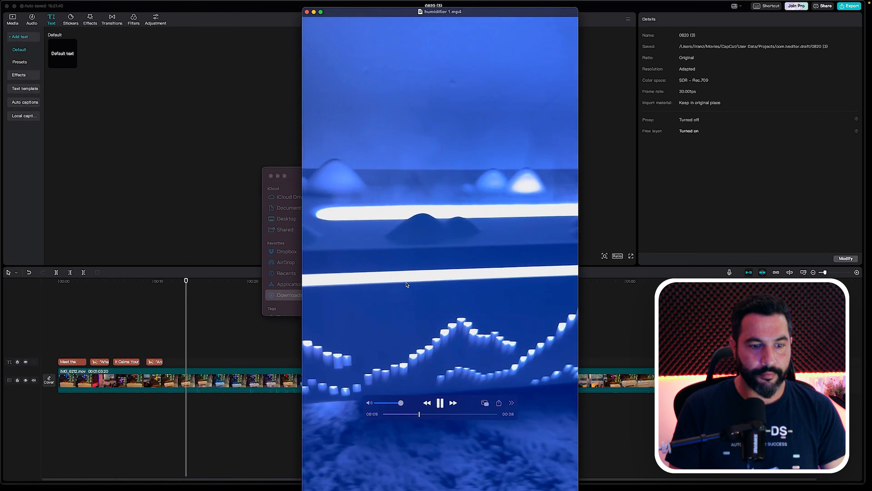
left_click(441, 403)
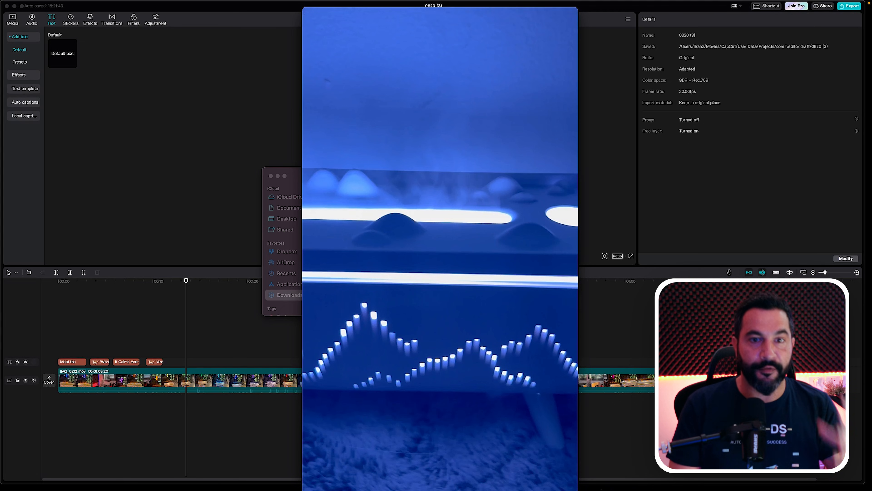
mouse_move(447, 354)
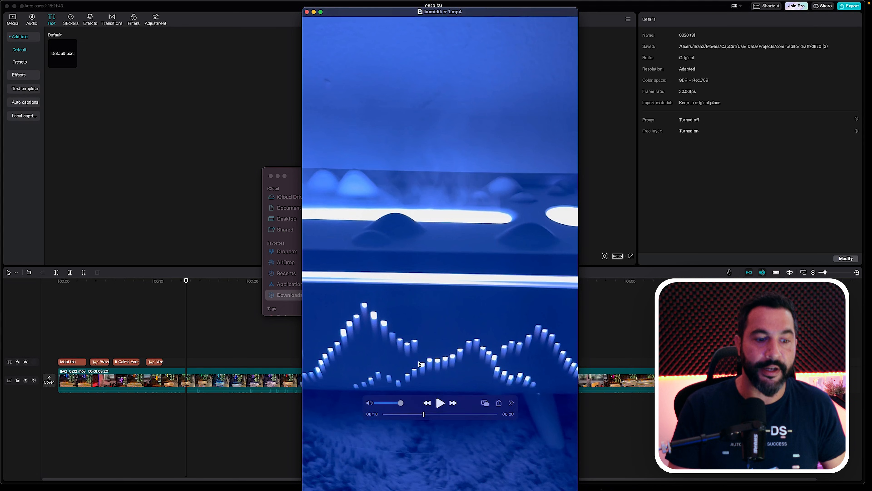
key("space")
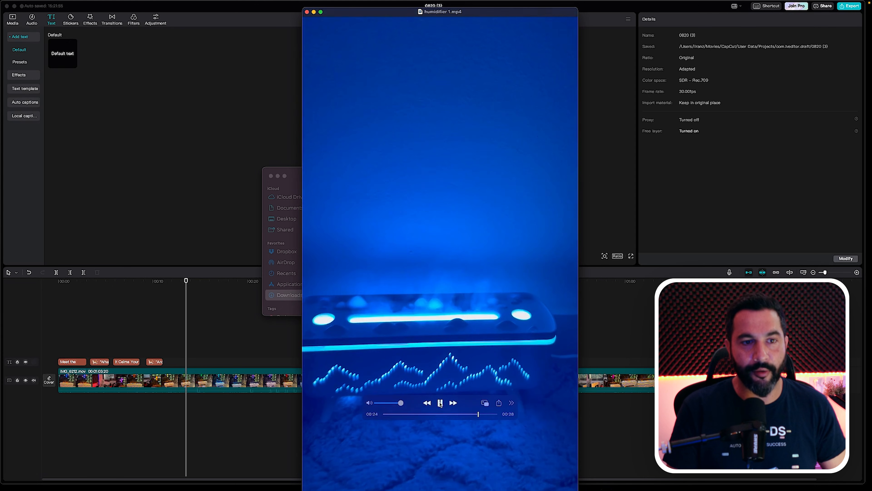
left_click(308, 12)
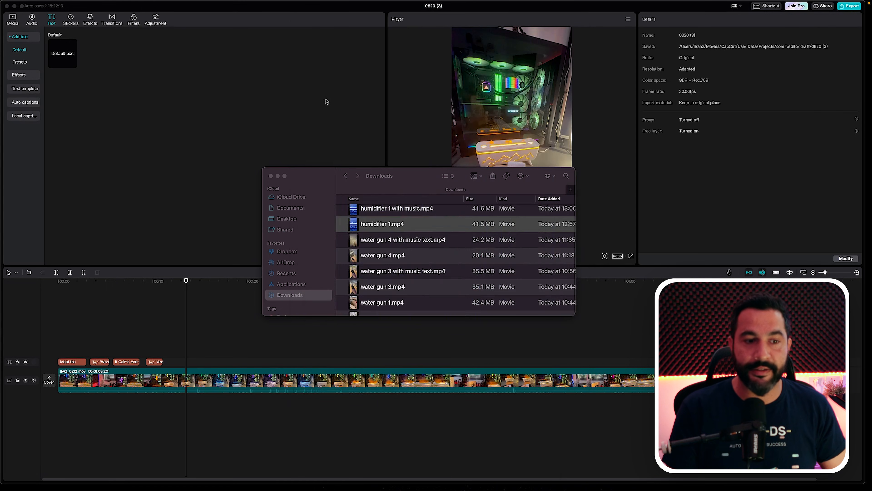
Open humidifier 1 with music.mp4 and scrub through the IMG_6212.mov clip on the CapCut timeline back to its opening shot.
double_click(393, 210)
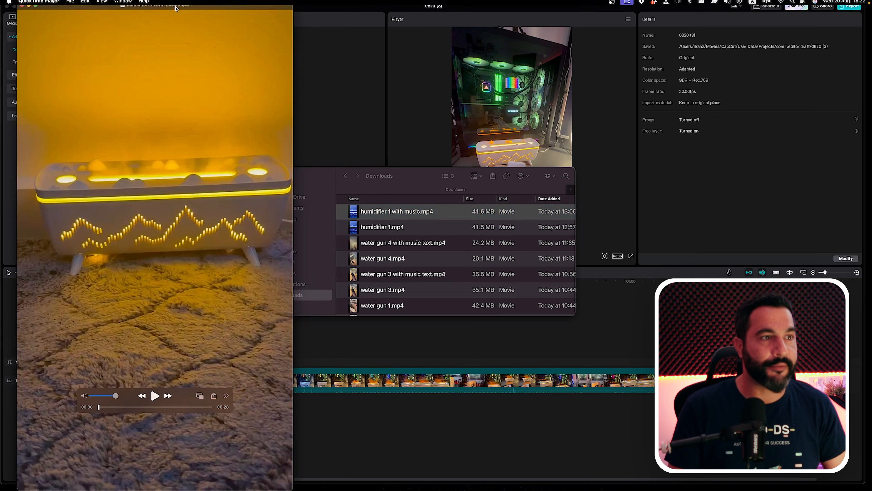
left_click_drag(114, 7, 391, 12)
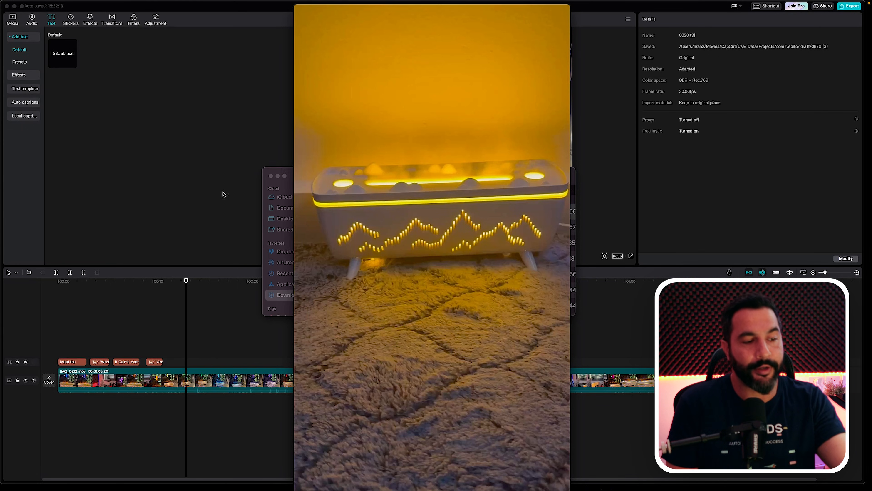
left_click(144, 314)
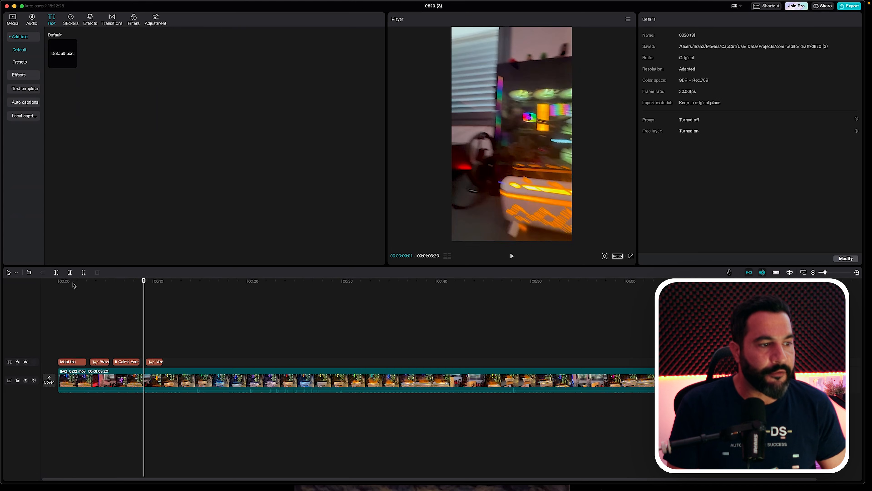
left_click(72, 284)
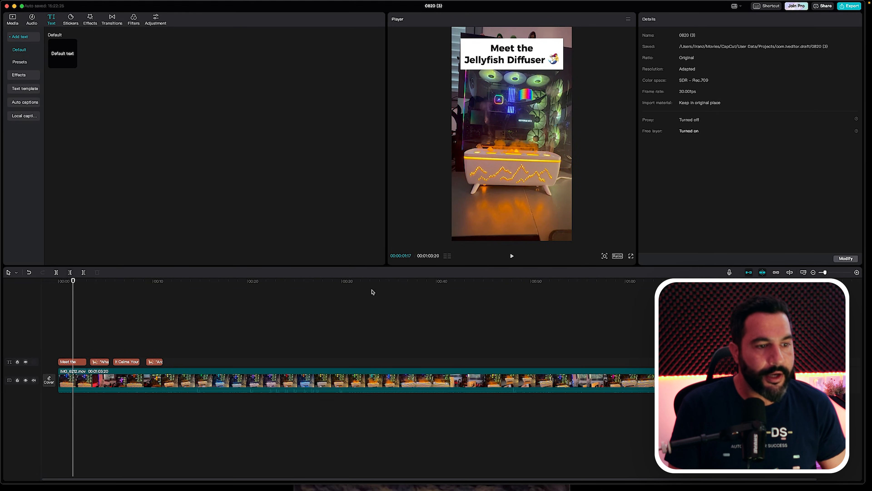
left_click(467, 285)
left_click(507, 285)
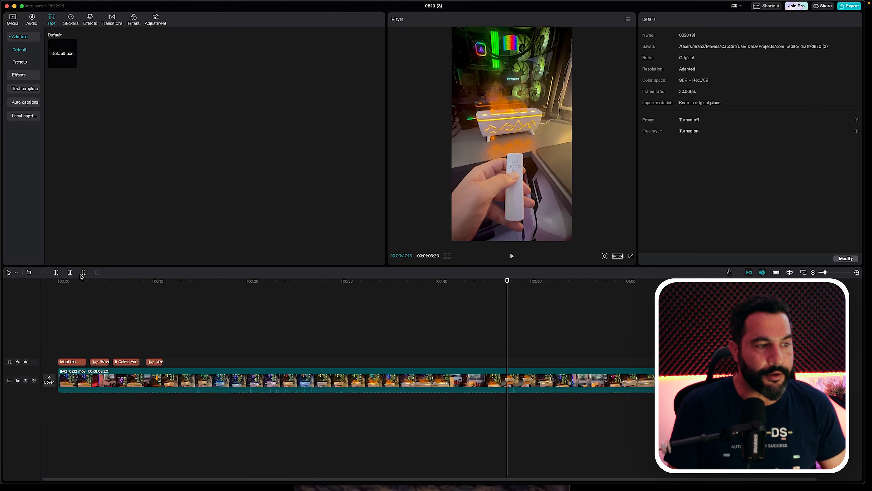
left_click(67, 283)
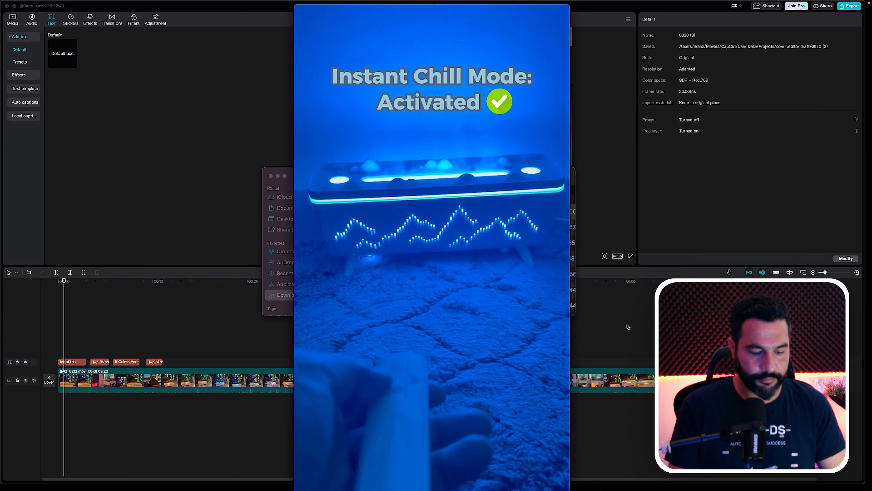
Watch humidifier 1 with music.mp4 to view its text overlays, lower the volume, pause playback and close the video.
key("F11")
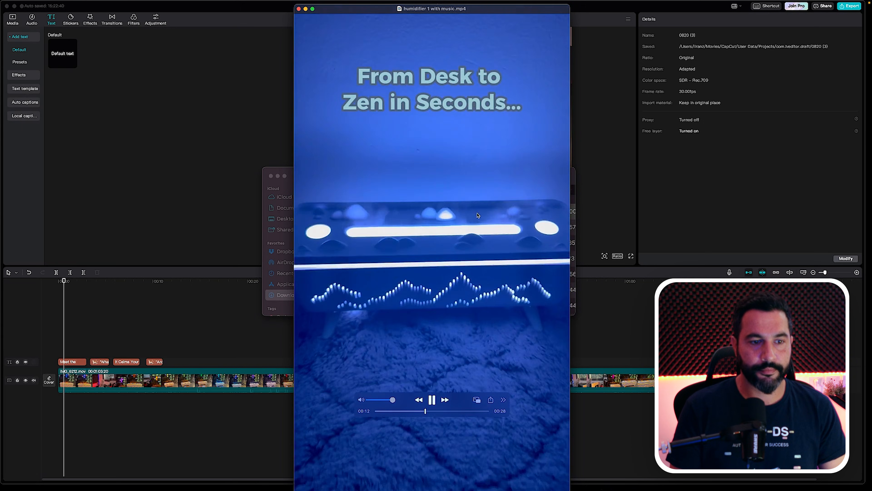
key("XF86AudioLowerVolume")
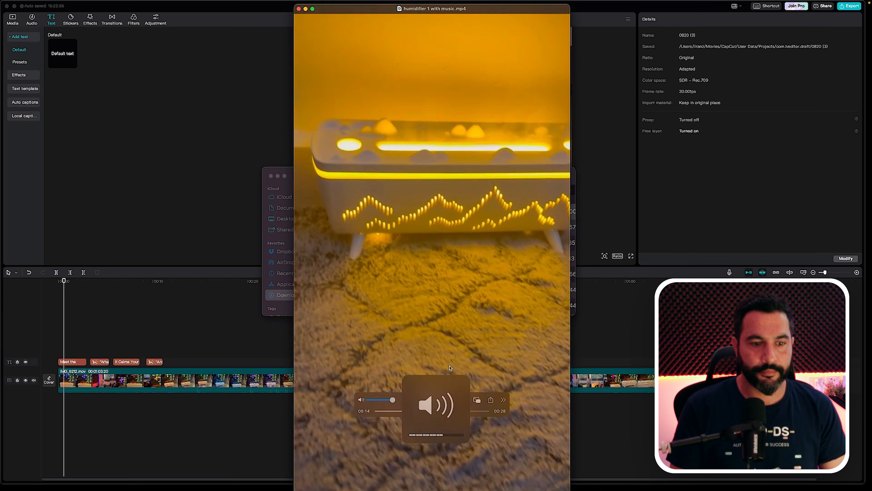
left_click(432, 400)
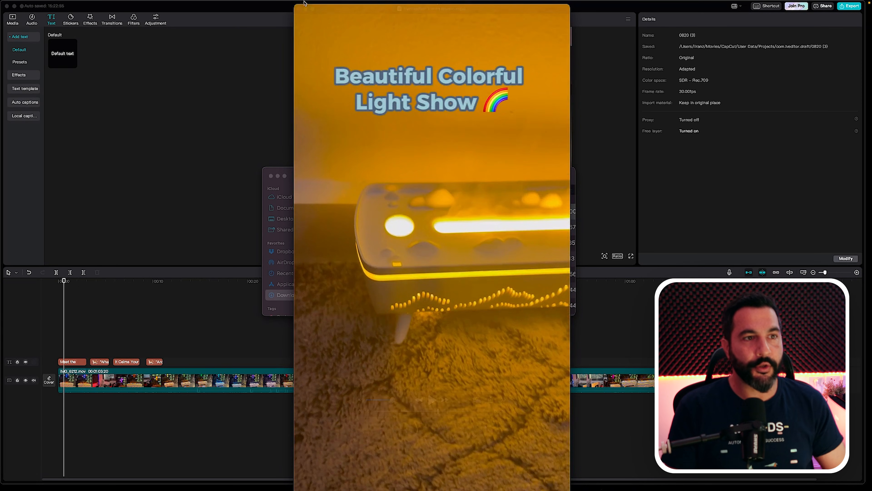
left_click(298, 9)
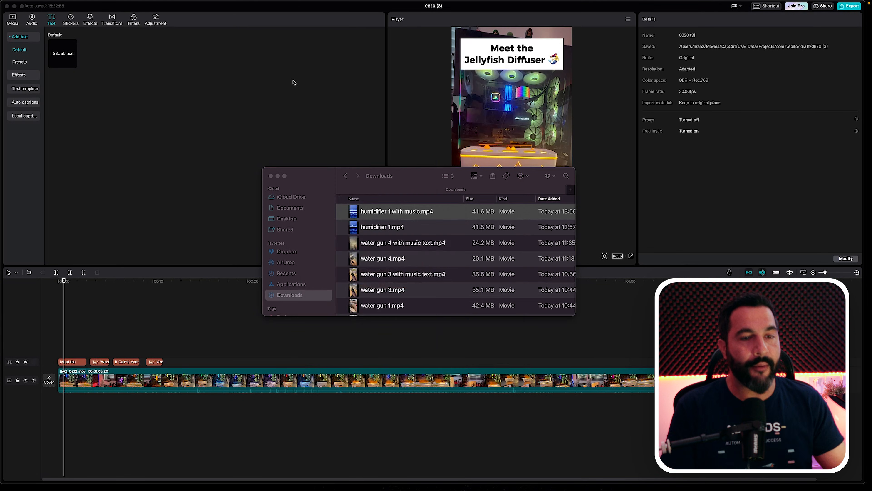
Return the CapCut playhead to the project start, and switch to ChatGPT to view the prompt requesting texts for the jellyfish humidifier video.
left_click(293, 83)
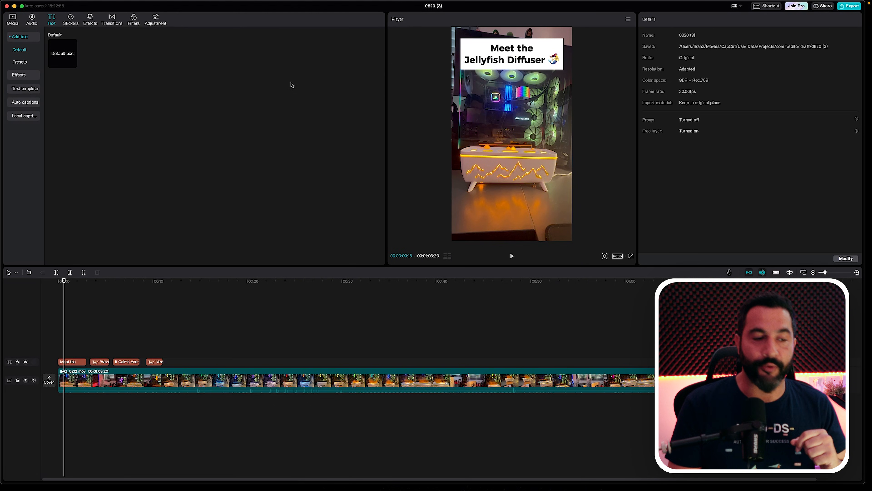
left_click(56, 284)
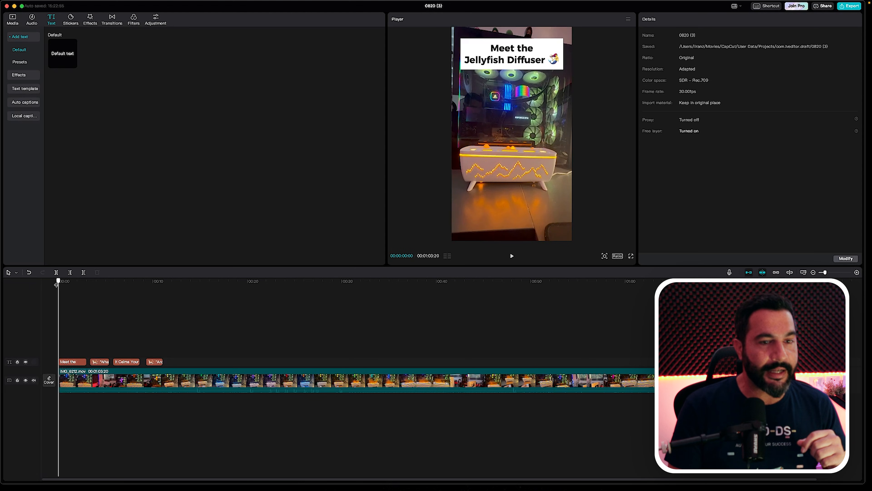
key("ctrl+Right")
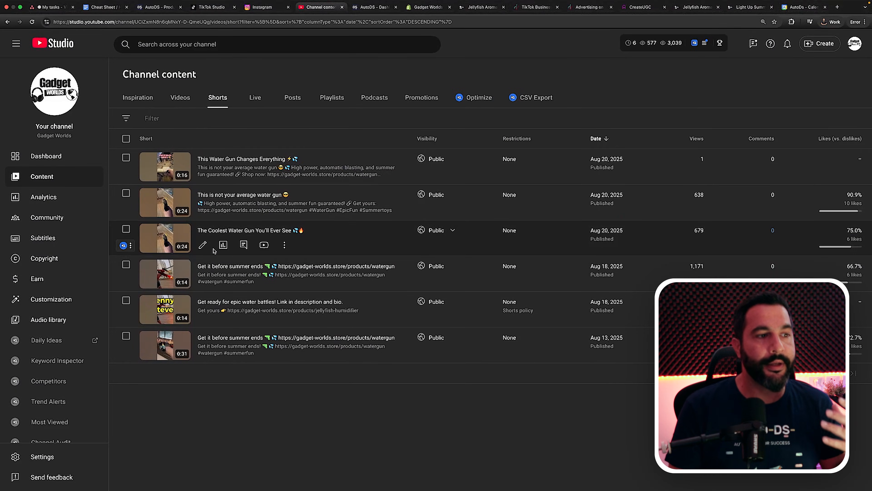
key("ctrl+Left")
key("ctrl+Left")
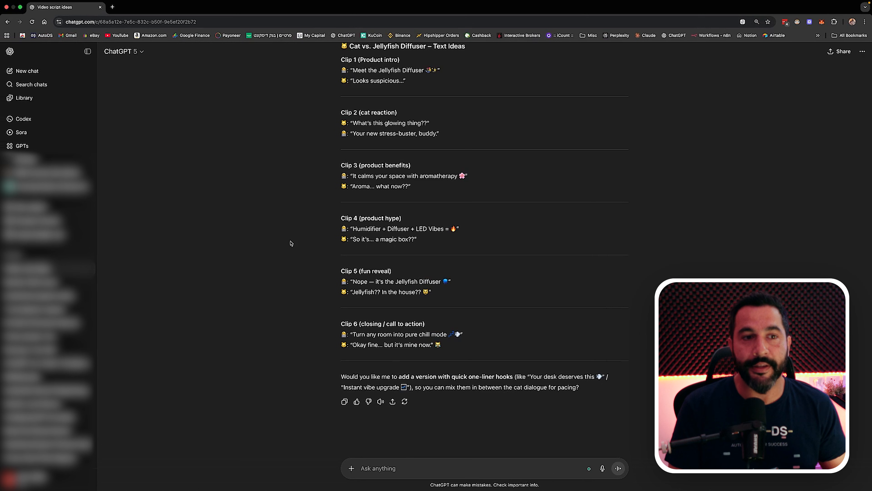
scroll(290, 243, "up", 8)
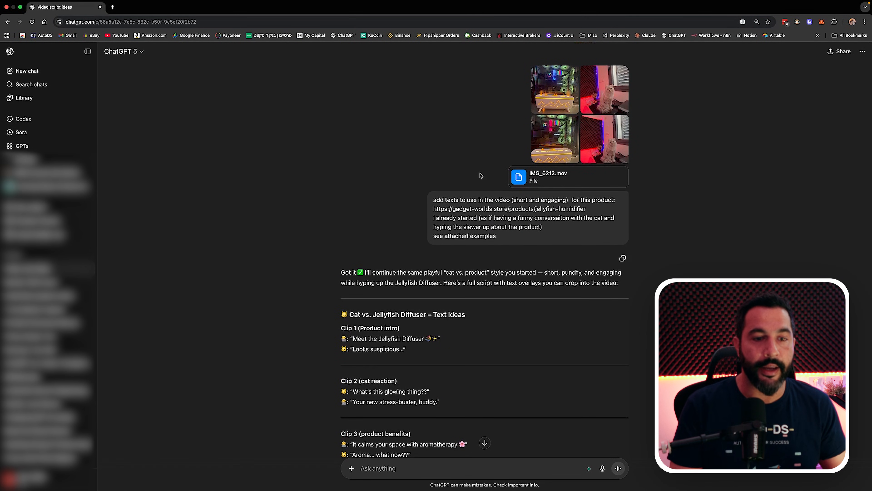
Compare the frames attached to the ChatGPT prompt with the CapCut project, moving the playhead to 00:00:01:22 in the "Meet the Jellyfish Diffuser" text.
key("ctrl+Right")
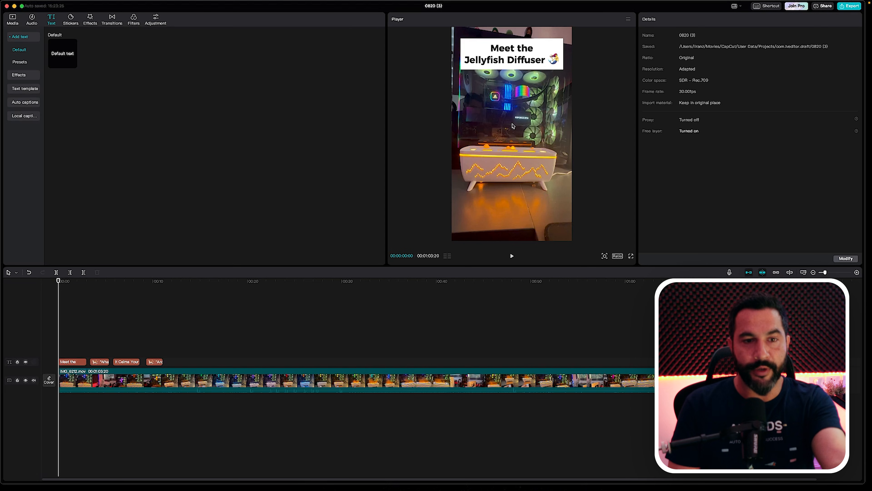
key("ctrl+Left")
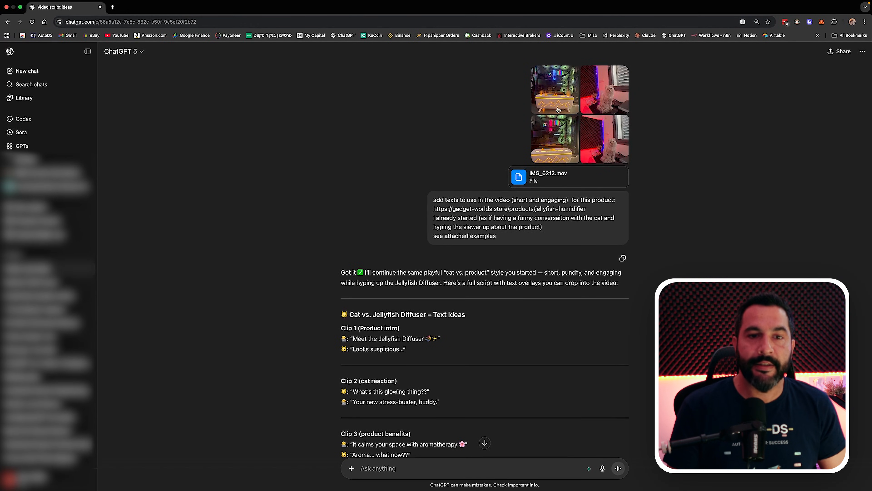
key("ctrl+Right")
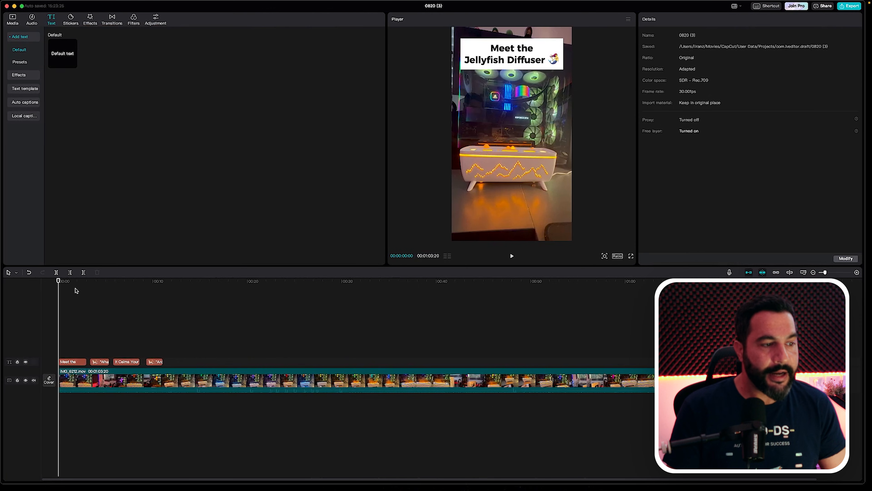
left_click(75, 284)
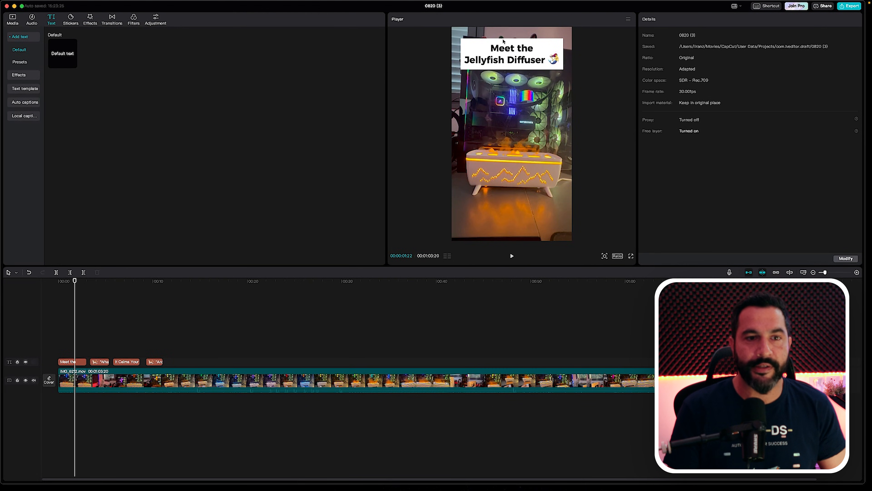
Move the CapCut playhead to the "What's this?" cat shot, and switch to ChatGPT to highlight the prompt's product link and instructions.
left_click(101, 283)
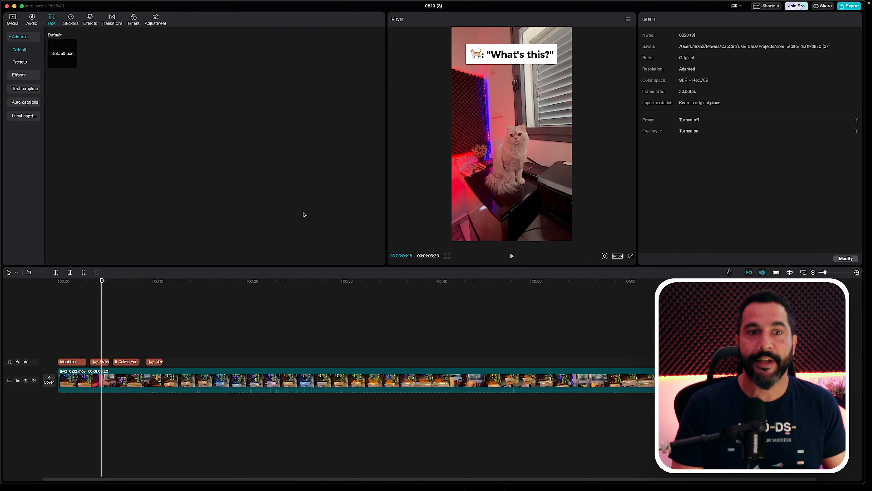
key("super+Tab")
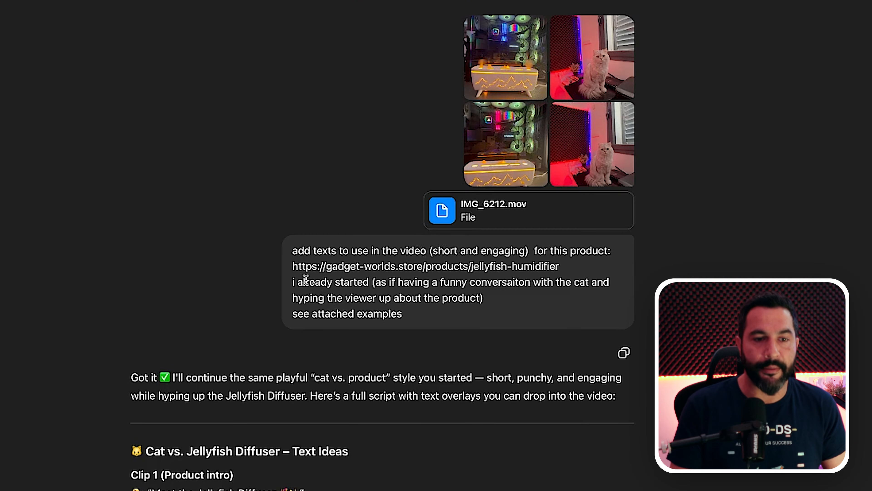
left_click_drag(305, 278, 404, 316)
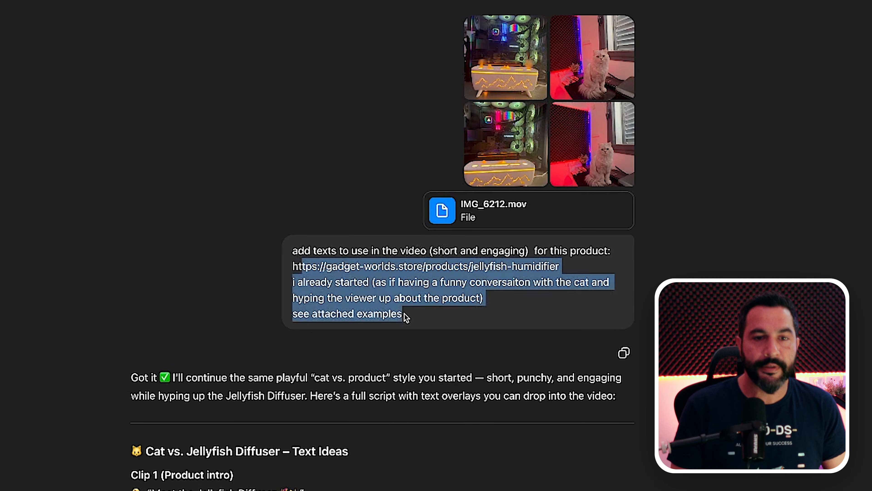
left_click(414, 242)
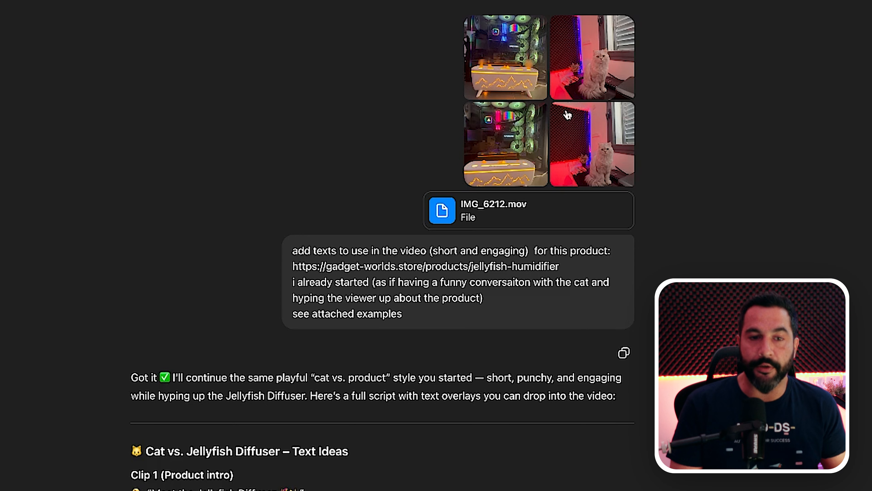
left_click_drag(325, 267, 549, 267)
left_click(240, 330)
Read through ChatGPT's "Cat vs. Jellyfish Diffuser – Text Ideas" from Clip 1 to Clip 6, highlighting both Clip 1 lines.
scroll(237, 142, "down", 10)
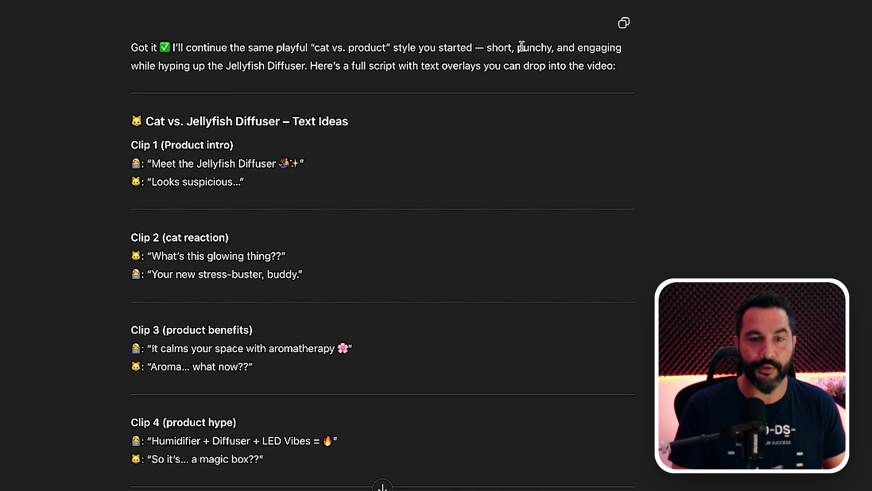
scroll(520, 45, "down", 1)
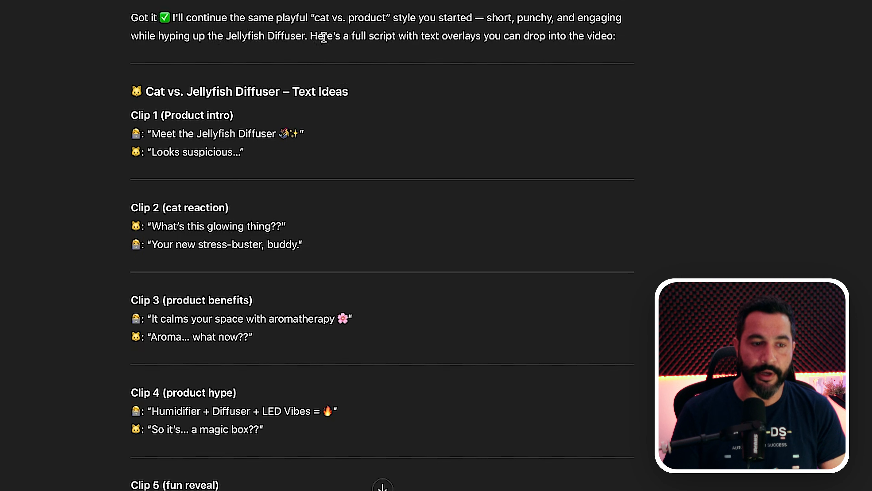
left_click_drag(126, 134, 300, 135)
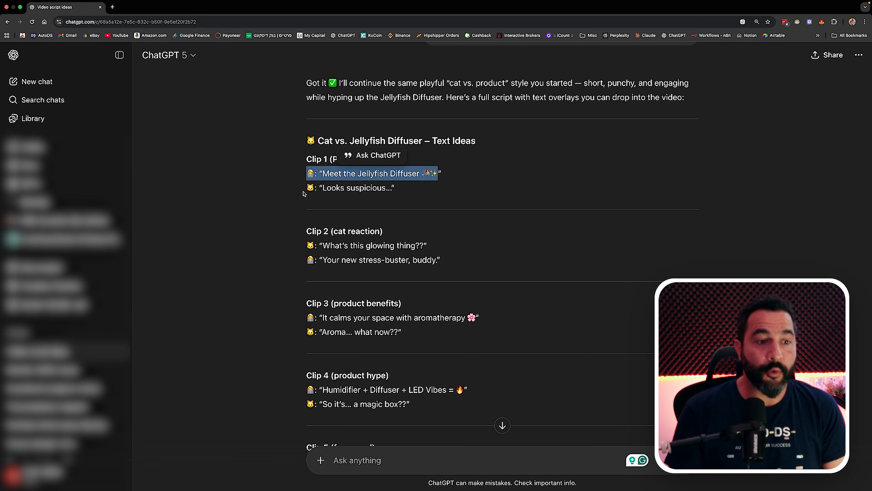
left_click_drag(303, 194, 398, 189)
scroll(381, 197, "down", 4)
scroll(379, 197, "down", 5)
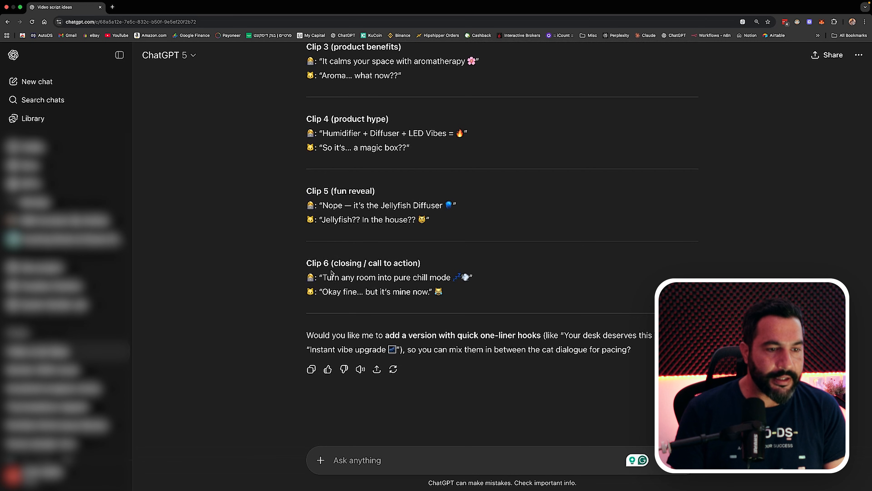
scroll(334, 274, "up", 6)
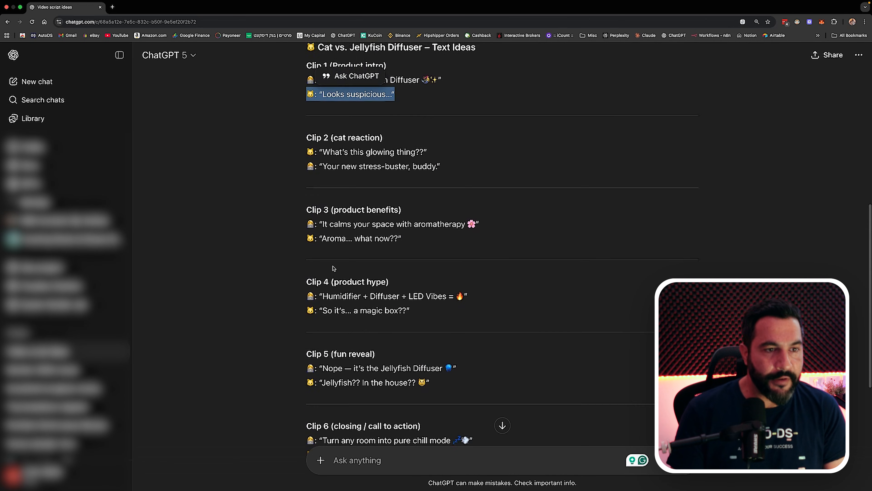
scroll(388, 296, "down", 2)
scroll(389, 296, "up", 2)
Switch to CapCut, play the project from the start through the first text overlays, and return the playhead to 00:00:00:00.
key("ctrl+Right")
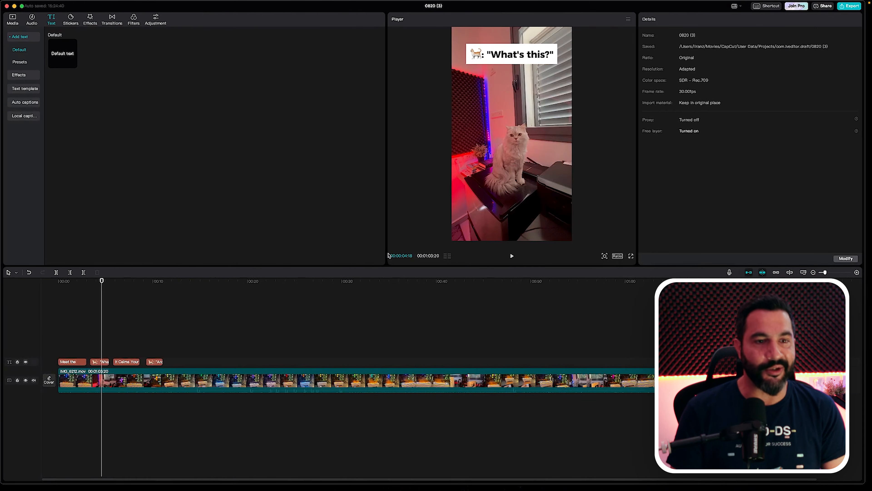
left_click(57, 281)
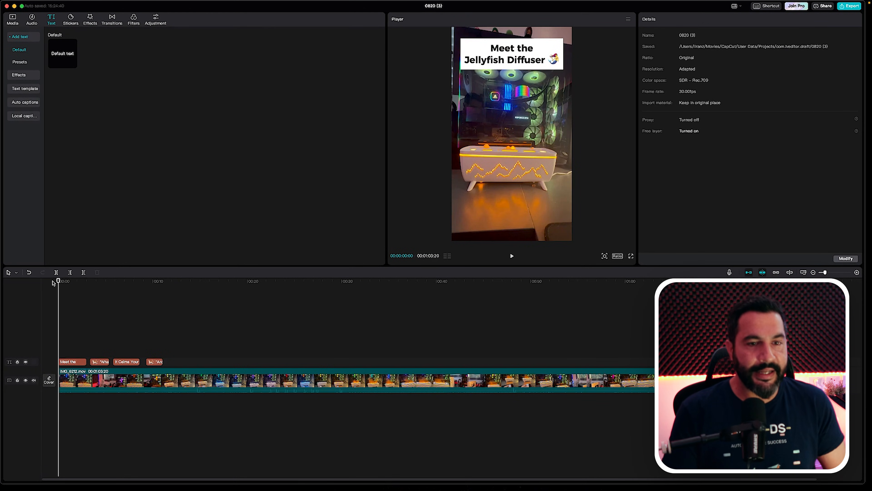
key("space")
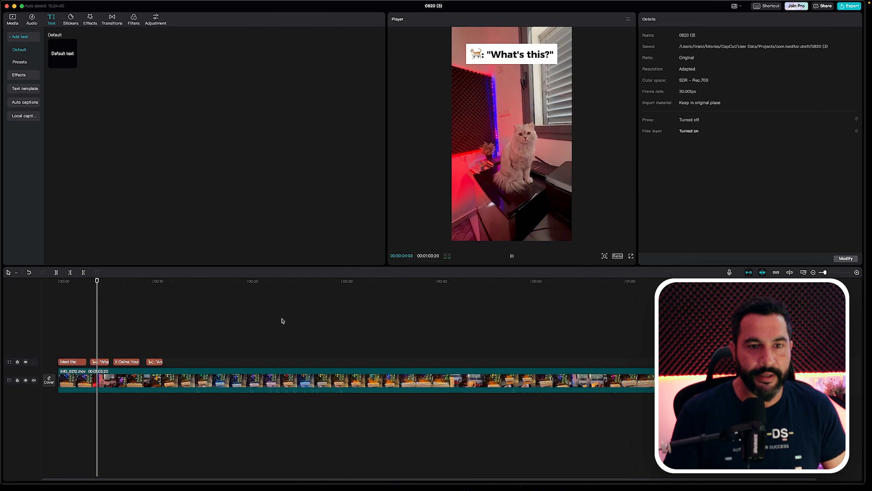
key("space")
key("space")
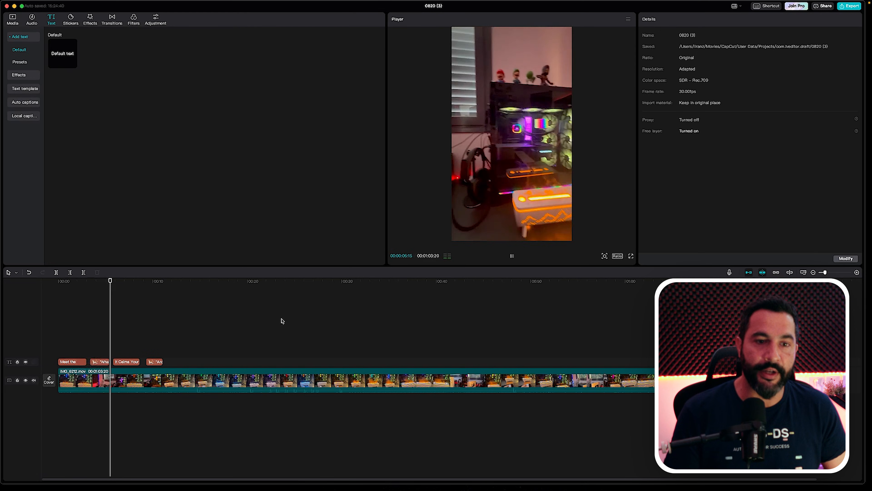
left_click(59, 280)
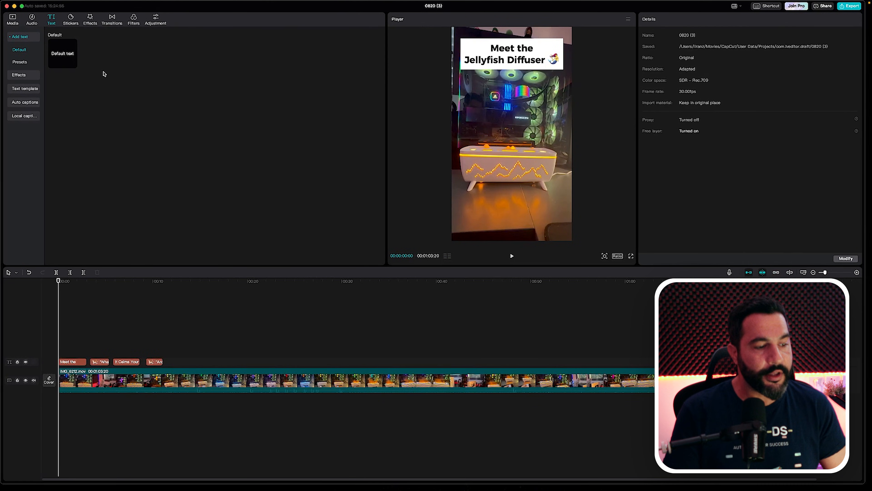
Select the "Meet the Jellyfish Diffuser" text clip, view its available entrance animations, and return to its basic text settings.
left_click_drag(188, 354, 68, 349)
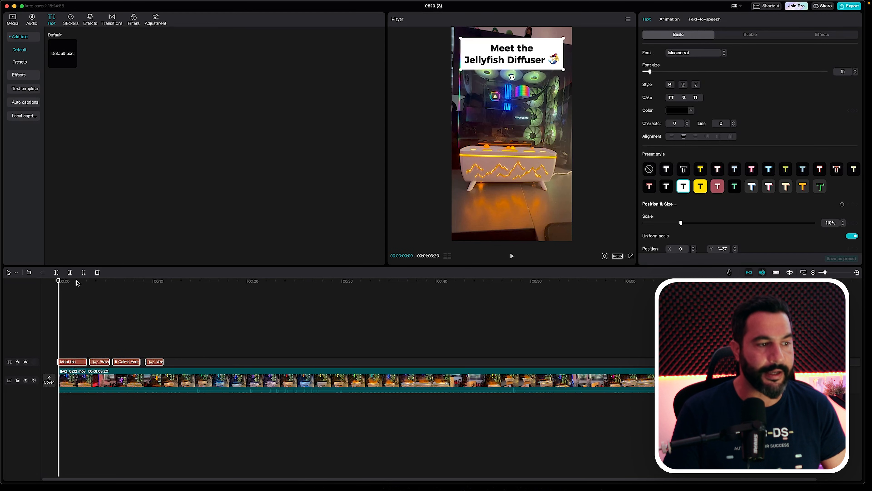
left_click(98, 344)
left_click(72, 361)
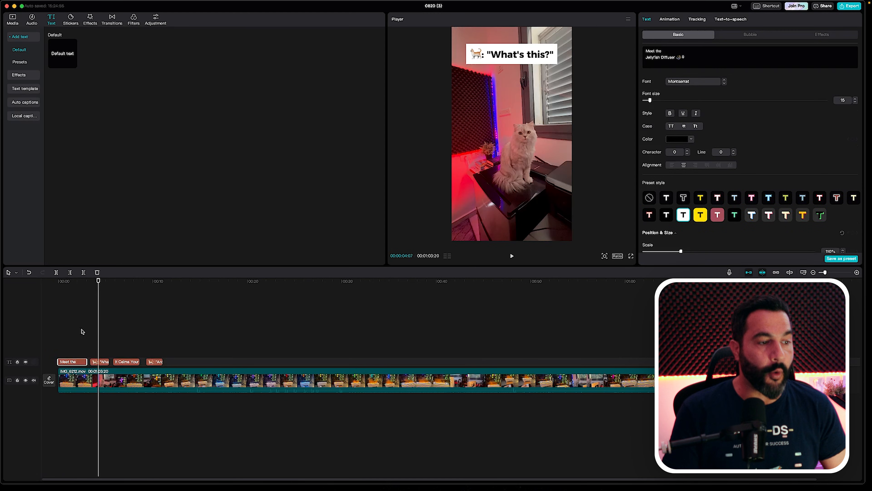
left_click(83, 285)
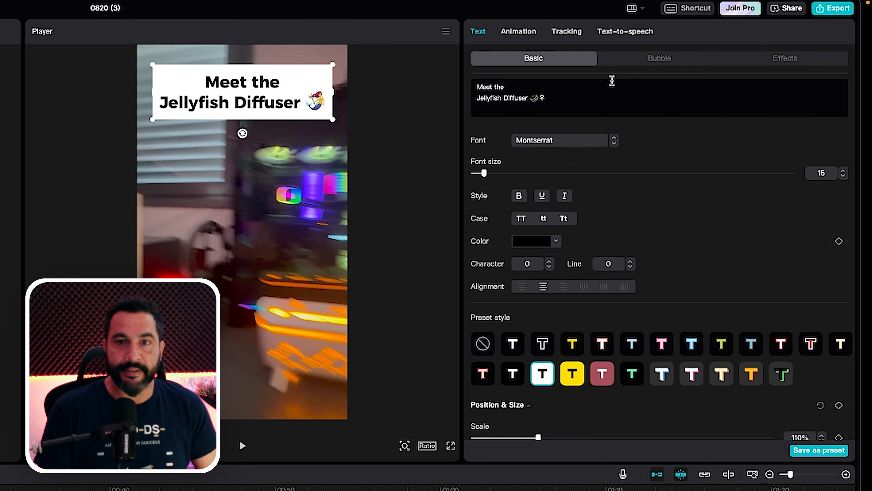
left_click(518, 32)
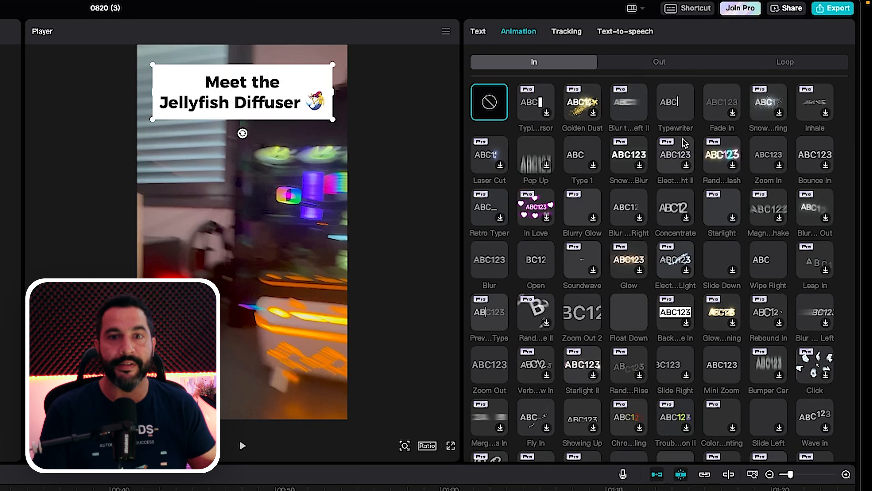
left_click(478, 32)
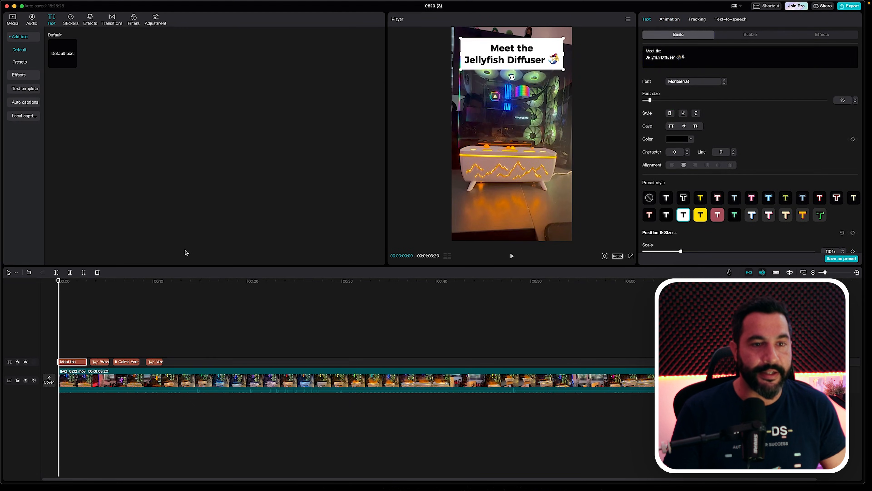
Copy the Clip 1 "Meet the Jellyfish Diffuser" line from ChatGPT and replace the first CapCut text clip's content with it.
key("super+Tab")
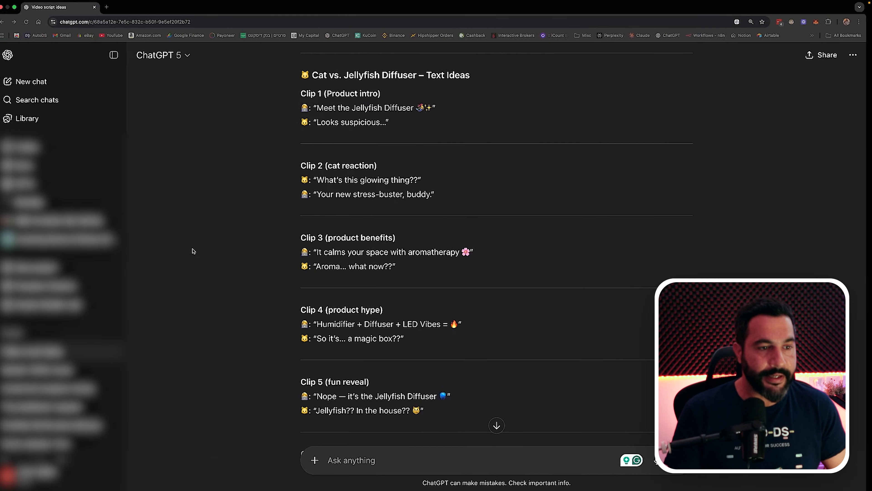
left_click_drag(307, 107, 439, 107)
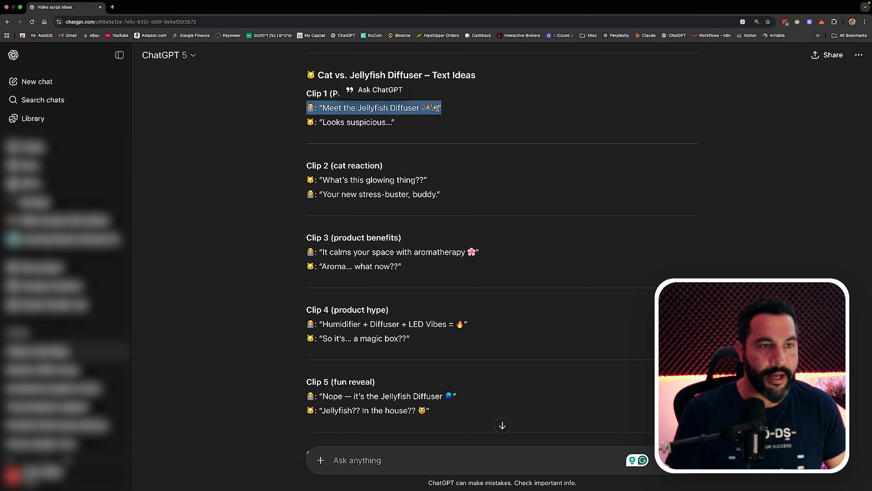
key("super+Tab")
left_click(75, 282)
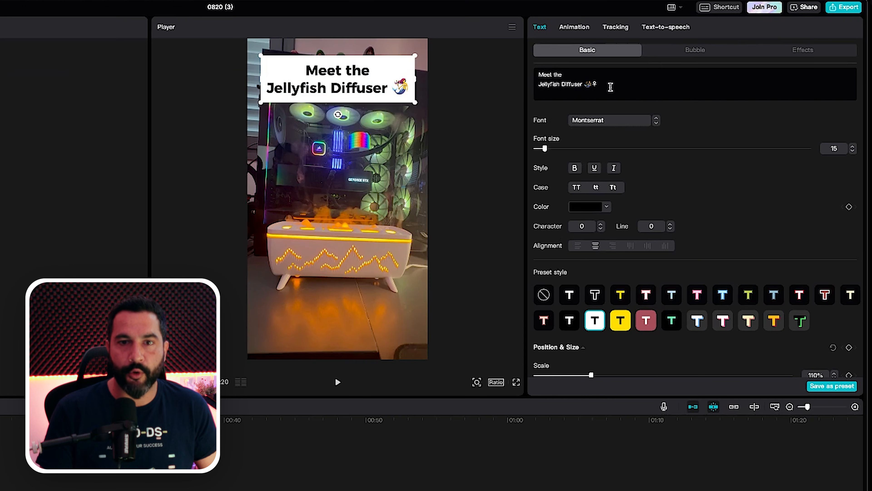
left_click_drag(609, 85, 521, 73)
type("🐕: \"Meet the Jellyfish Diffuser 🪼🌈✨\"")
Break the first overlay text into three lines, remove its quotation marks, and move the text slightly lower in the frame.
left_click(578, 75)
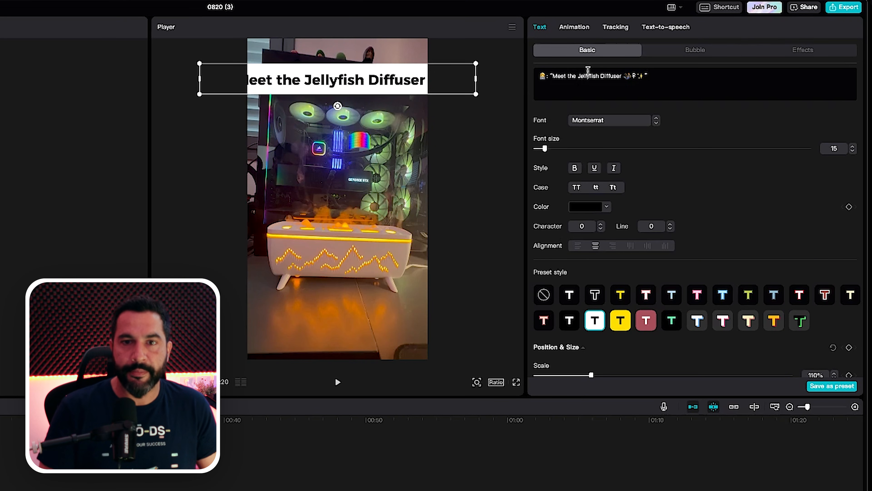
key("Return")
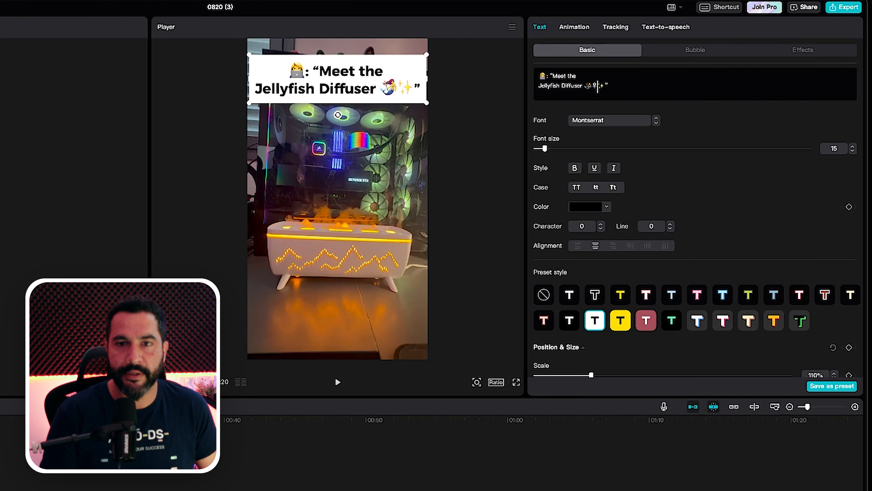
key("BackSpace")
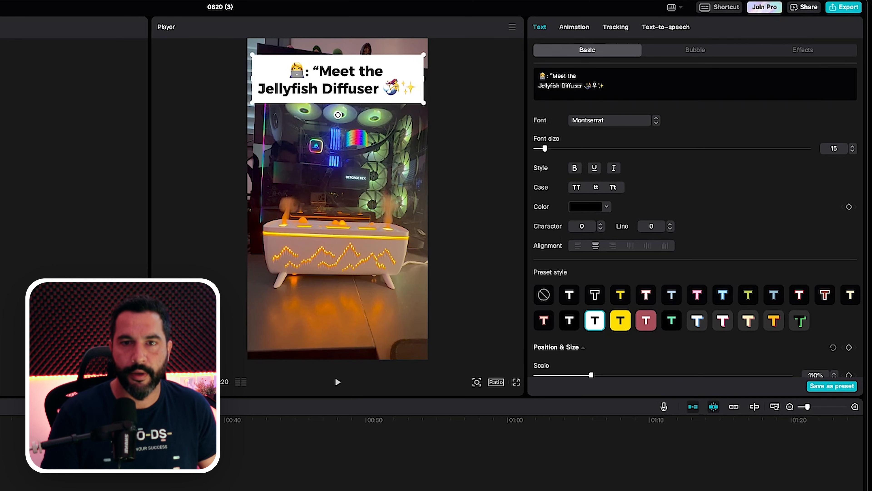
left_click(558, 76)
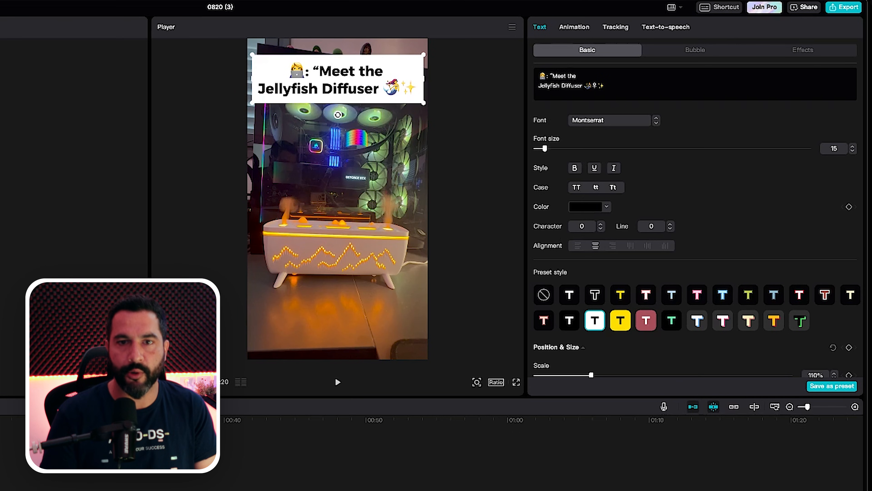
key("BackSpace")
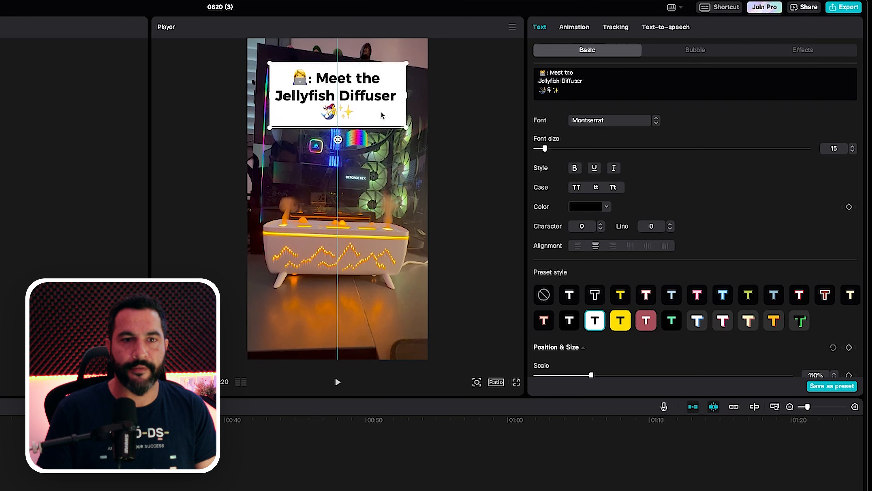
left_click(357, 160)
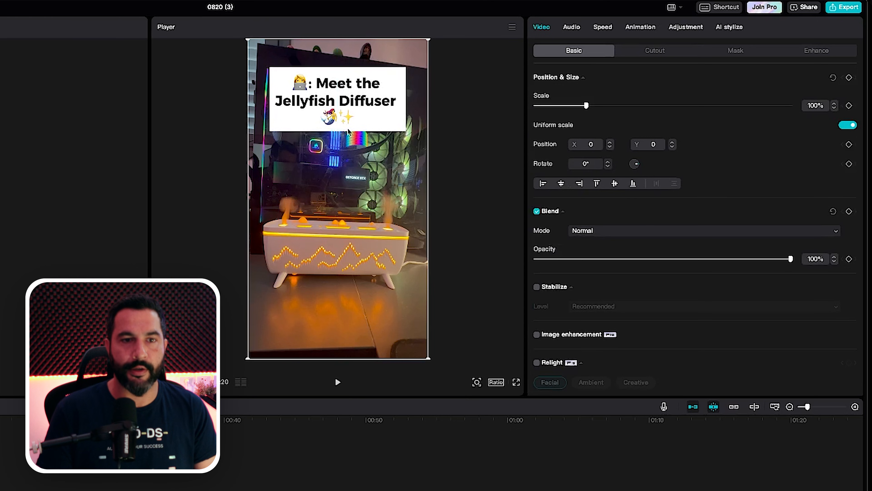
left_click(464, 118)
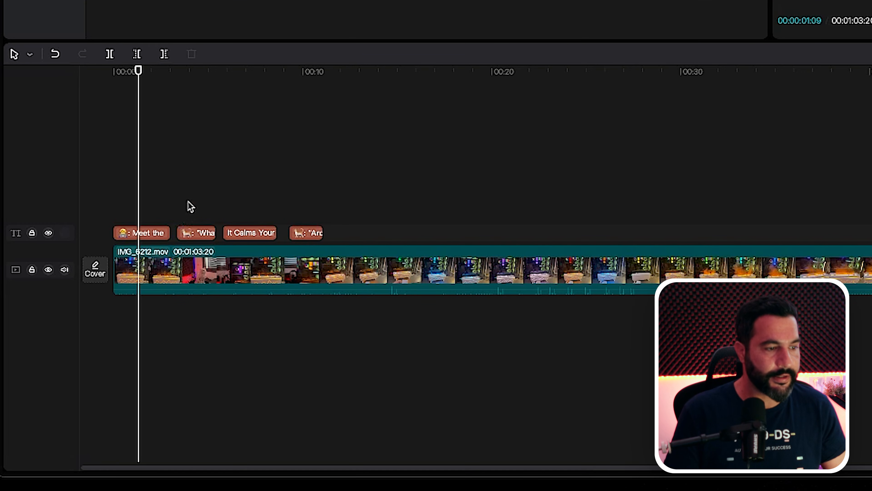
Delete the three text clips after "Meet the", and place a duplicate of the first text clip directly after it at 00:00:03:00.
left_click_drag(188, 203, 305, 224)
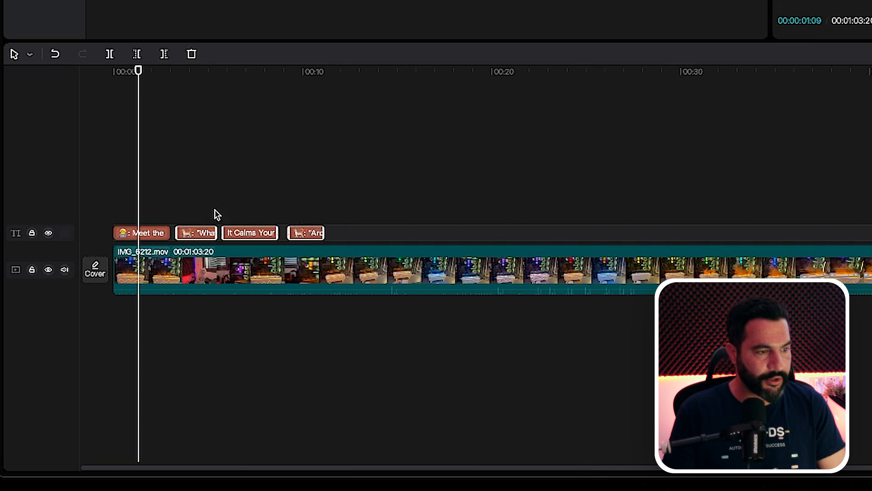
key("Delete")
left_click(165, 233)
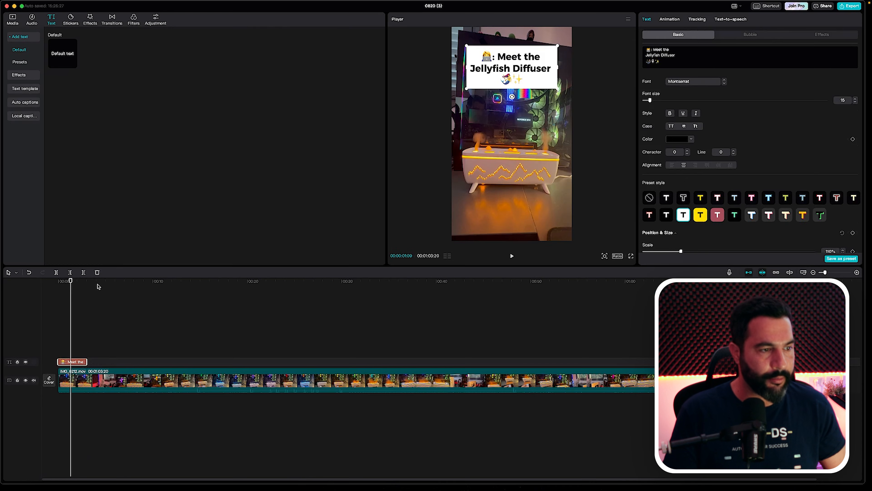
left_click_drag(99, 286, 87, 286)
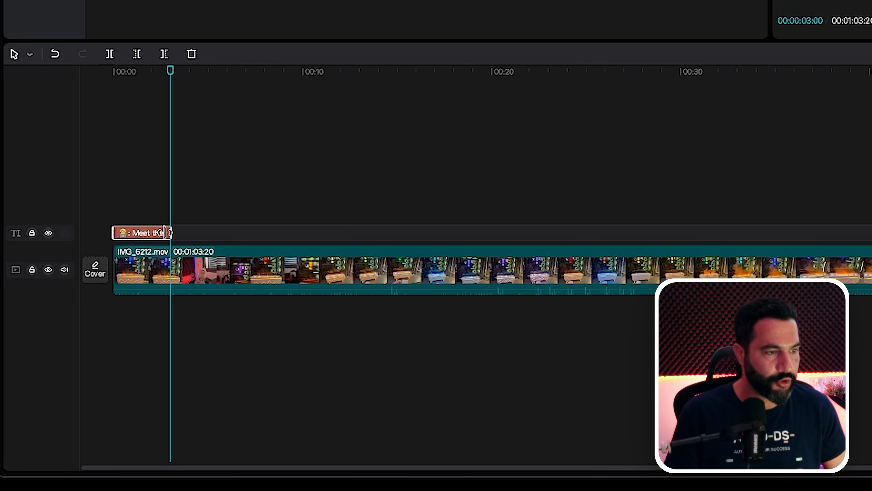
key("ctrl+b")
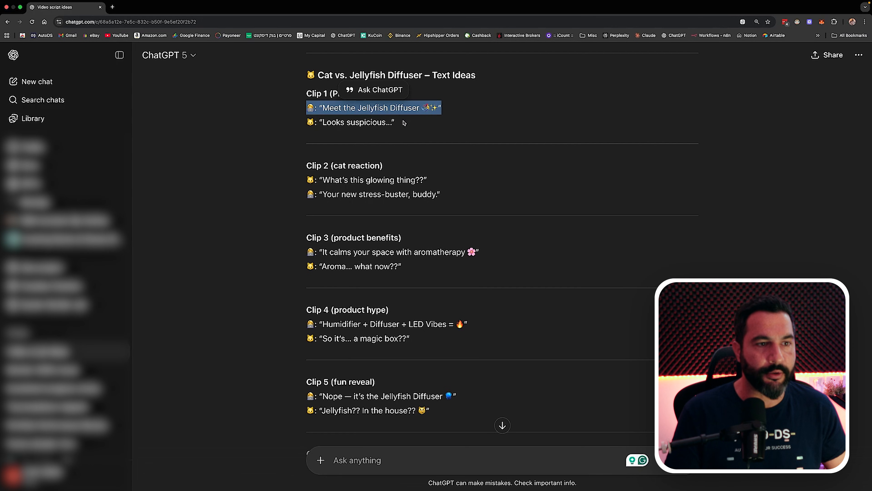
Copy the cat's "Looks suspicious…" line from ChatGPT and replace the duplicated CapCut text clip's content with it.
left_click_drag(404, 123, 303, 126)
key("super+c")
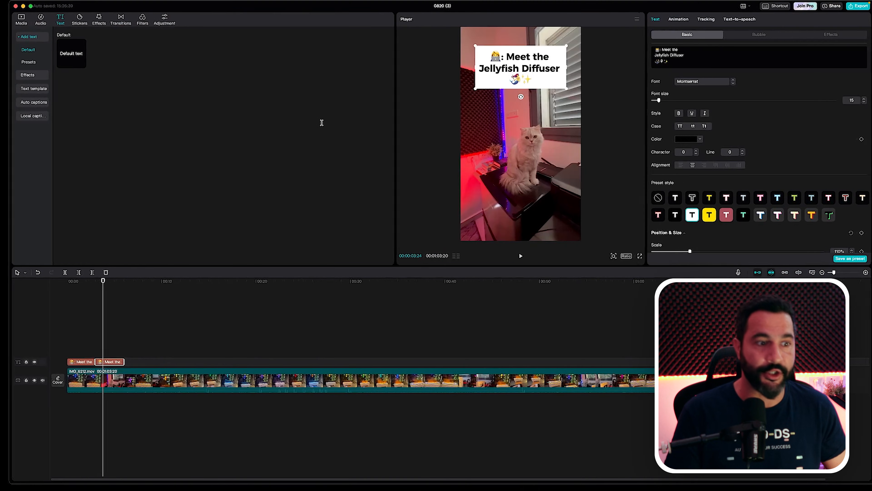
left_click(665, 55)
key("super+a")
key("super+v")
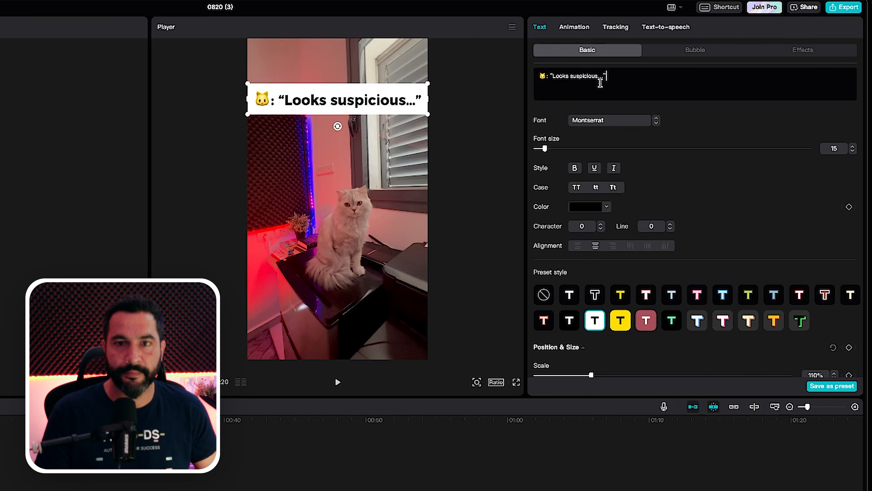
Remove the opening and closing quotation marks from the cat's "Looks suspicious..." overlay text.
left_click(552, 73)
key("BackSpace")
left_click(603, 76)
key("BackSpace")
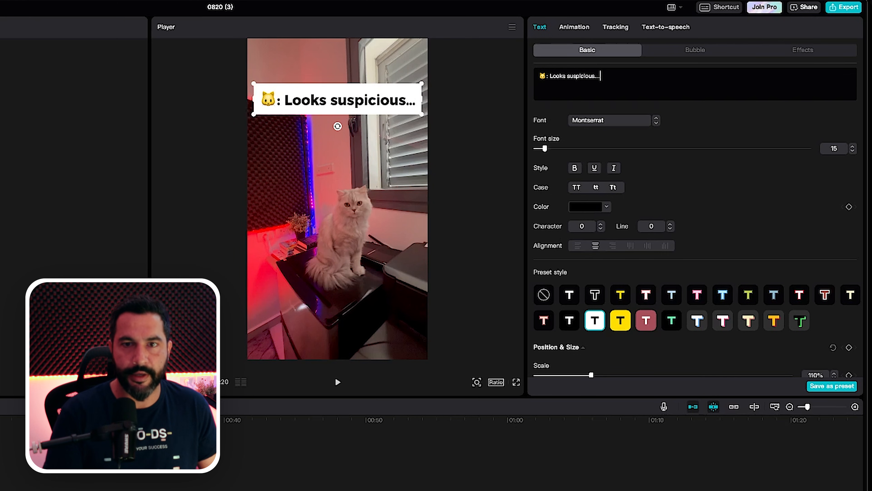
left_click(549, 76)
key("Return")
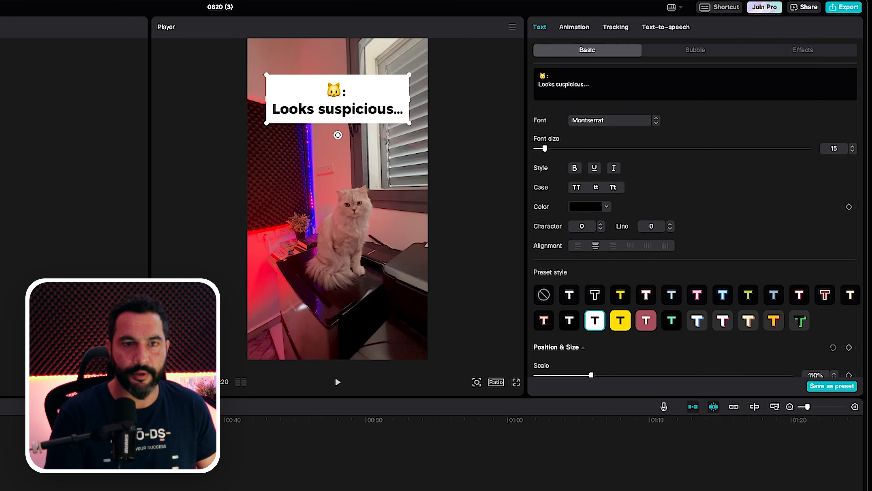
key("BackSpace")
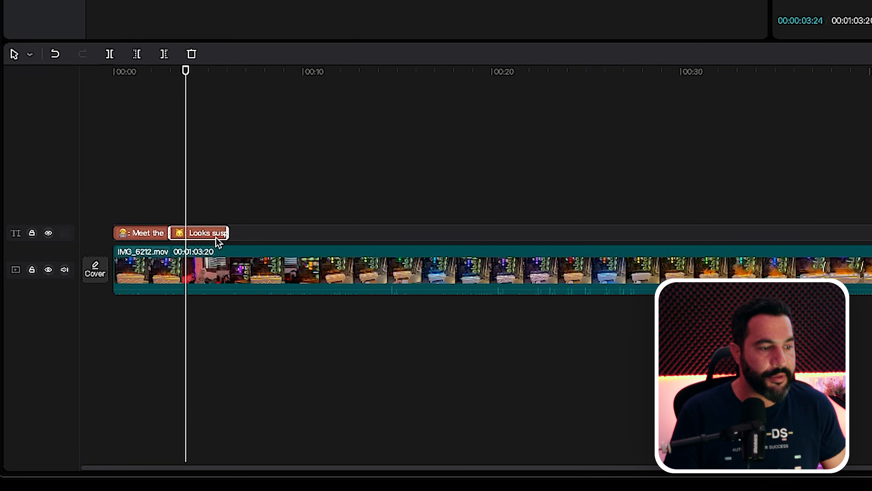
Place a duplicate of the "Looks suspicious..." text clip directly after it at 00:00:06:00.
left_click_drag(194, 75, 228, 75)
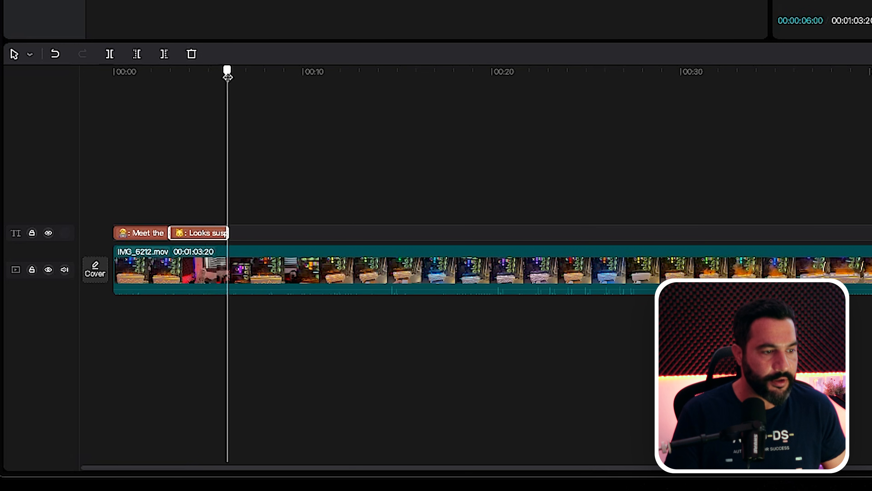
key("ctrl+c")
key("ctrl+v")
left_click(254, 72)
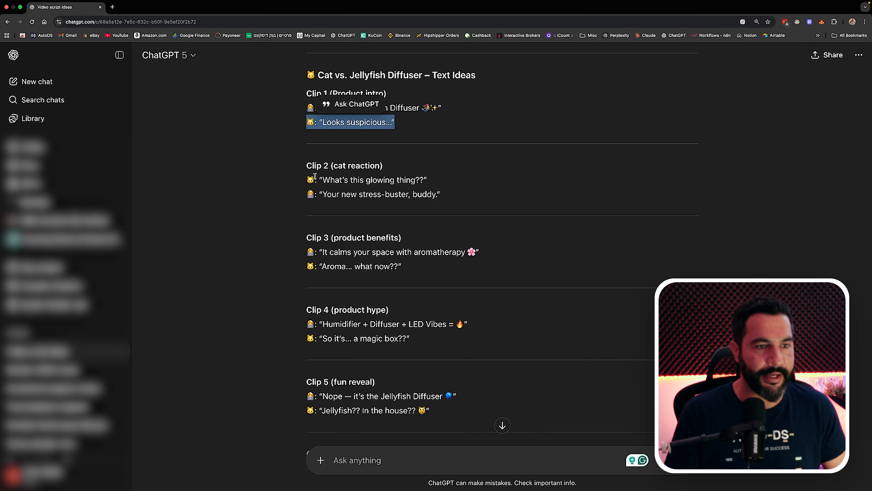
Copy the cat's "What's this glowing thing??" line from ChatGPT, replace the new CapCut text clip's content with it, and break it into two lines.
left_click_drag(309, 182, 427, 183)
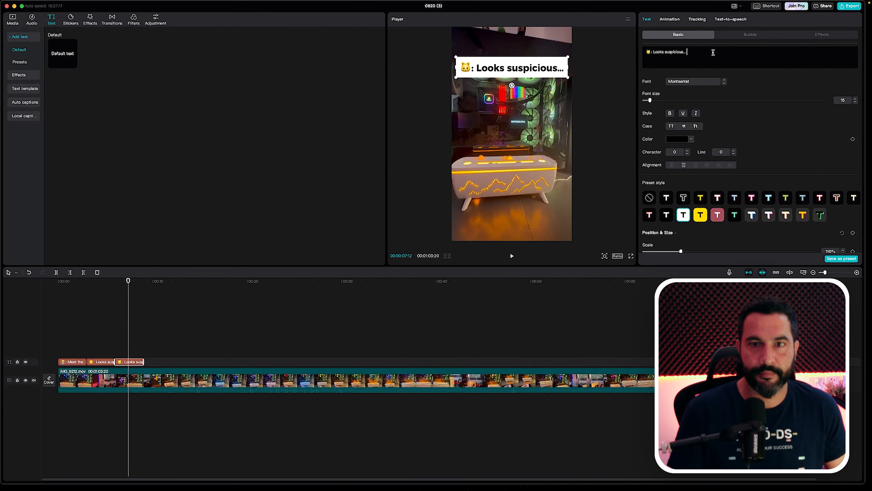
left_click_drag(712, 51, 642, 49)
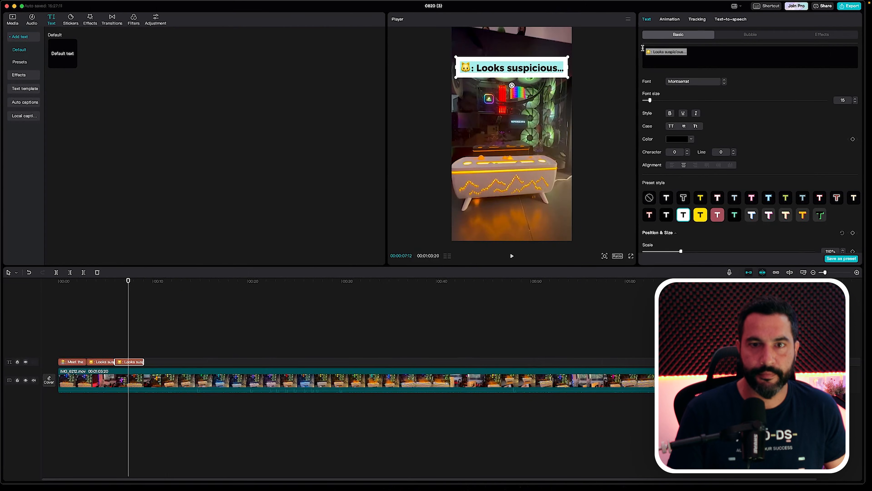
key("super+v")
key("Return")
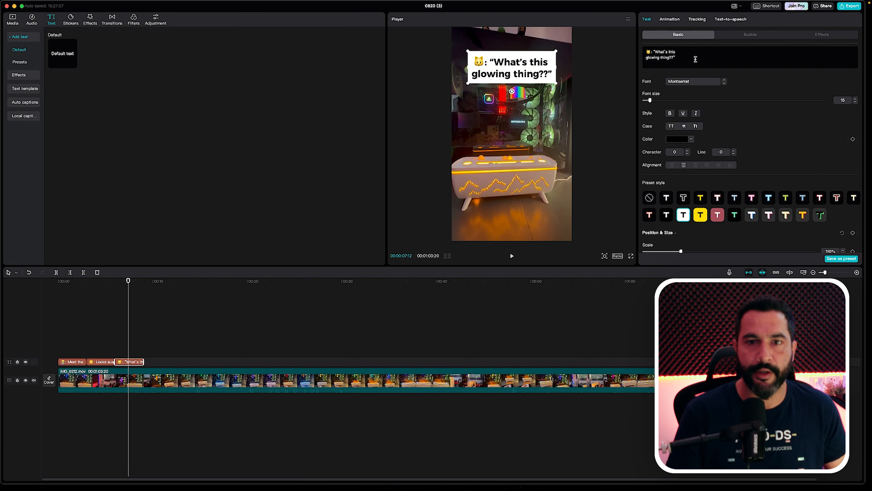
Copy the "Your new stress-buster, buddy." line from ChatGPT and add another "Looks suspicious..." text clip in CapCut directly after the "What's this" clip.
key("super+Tab")
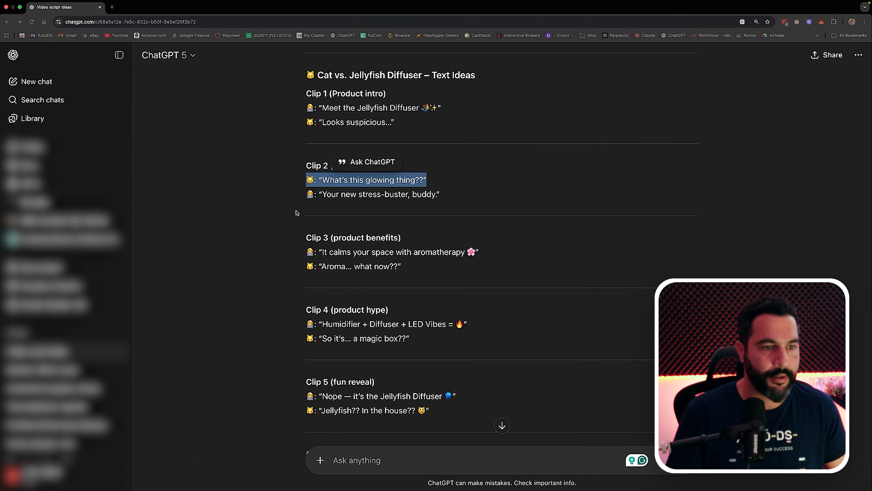
left_click_drag(457, 198, 309, 194)
key("super+Tab")
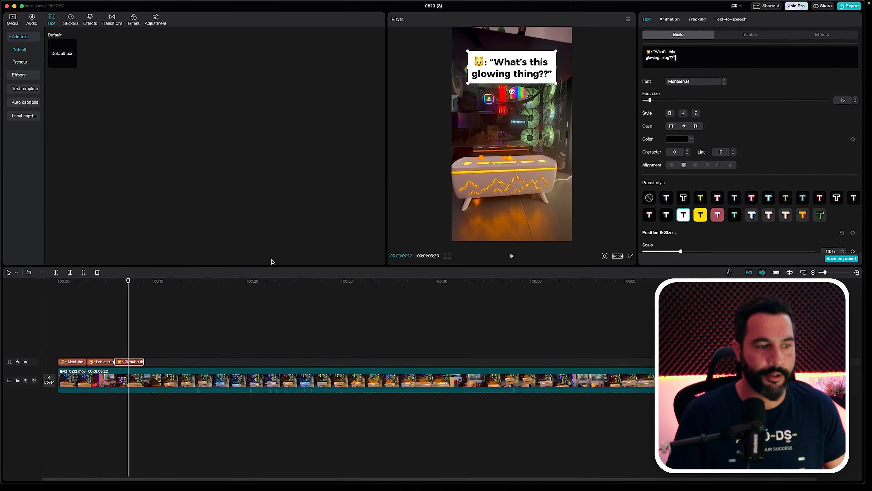
left_click(152, 286)
left_click_drag(150, 284, 150, 284)
left_click(160, 284)
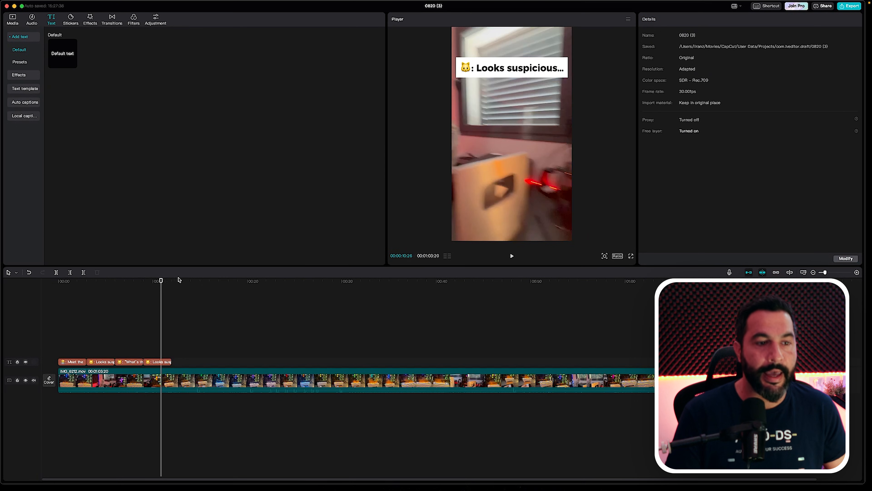
key("super+Tab")
key("super+Tab")
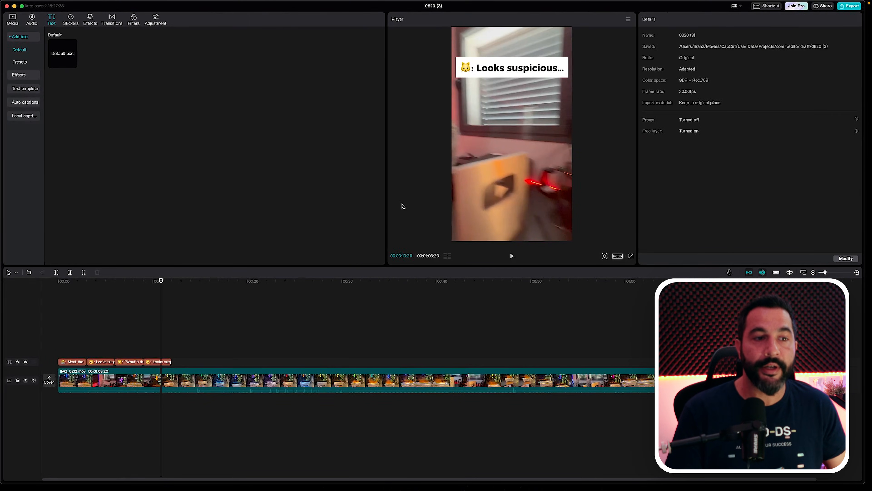
key("super+Tab")
scroll(410, 207, "down", 3)
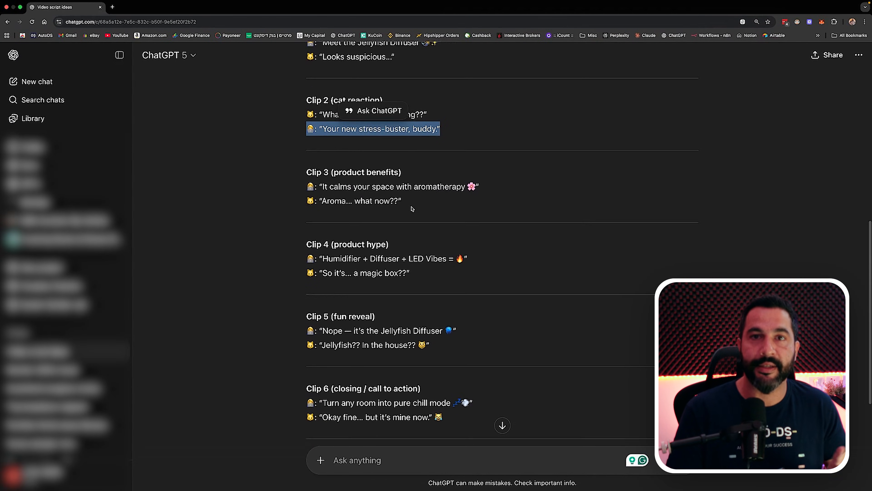
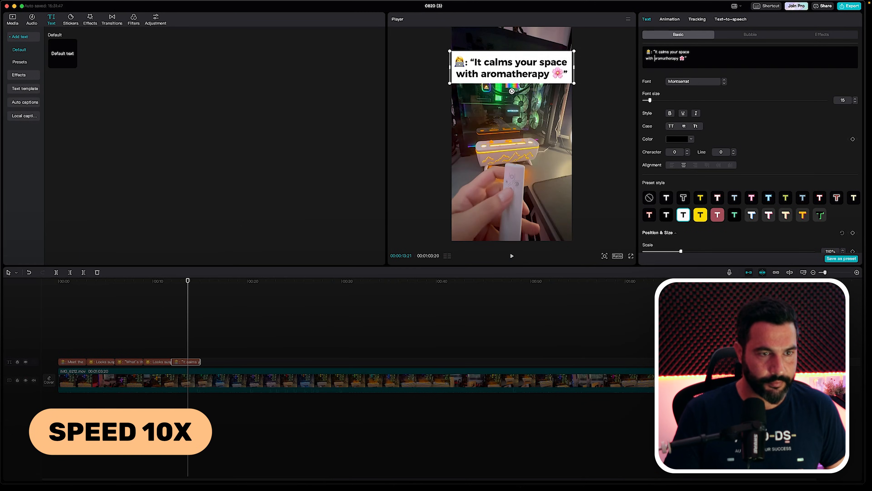
Add ChatGPT's "Aroma... what now??" and "Humidifier + Diffuser + LED Vibes = 🔥" lines as the text clips following "It calms your space" in CapCut.
left_click(201, 281)
type("🐱: \"Aroma... what now??\"")
key("super+Tab")
type("👩‍💻: \"Humidifier Diffuser + LED Vibes = 🔥\"")
Remove the quotation marks from the "It calms your space" and "What's this glowing thing??" text clips.
left_click(194, 361)
key("BackSpace")
left_click(129, 361)
Add the "So it's... a magic box??" and "Nope — it's the Jellyfish Diffuser" texts as the next clips, inserting a line break in the second.
left_click(257, 282)
type("🐱: So it's... a magic box??")
left_click(285, 281)
left_click(713, 53)
type("🧑‍💻: Nope — It's the Jellyfish Diffuser 🪼")
left_click(685, 51)
key("Return")
Copy the cat's "Jellyfish?? In the house??" line from ChatGPT into the text clip following "Nope" in CapCut.
key("super+Tab")
triple_click(385, 367)
key("super+Tab")
key("super+Tab")
Add ChatGPT's Clip 6 lines "Turn any room into pure chill mode" and "Okay fine... but it's mine now." as the last two CapCut text clips.
scroll(384, 350, "down", 3)
left_click_drag(471, 339, 307, 338)
key("super+Tab")
type("🧑‍💻: Turn any room into pure chill mode 💤💨")
type("🐱: Okay fine... but it’s mine now. 😹")
Replace the fourth text clip's content with ChatGPT's "Your new stress-buster, buddy." line, without quotation marks and broken into two lines after "Your new".
left_click_drag(55, 340, 409, 365)
left_click(160, 280)
key("super+Tab")
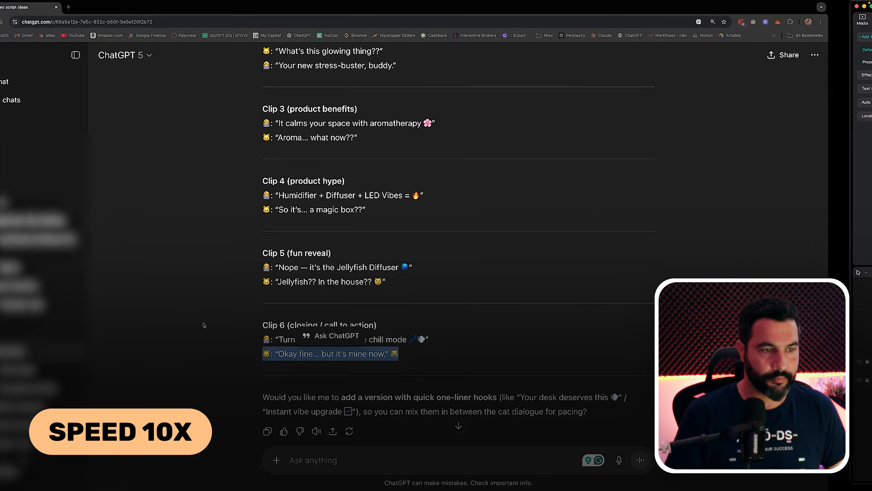
key("super+Tab")
left_click(157, 362)
type("🧑: Your new stress-buster, buddy.")
left_click(670, 52)
key("Return")
Play the video from the start to review the text overlays, and return the playhead to the end of the last text clip.
left_click(512, 256)
left_click_drag(475, 285, 58, 284)
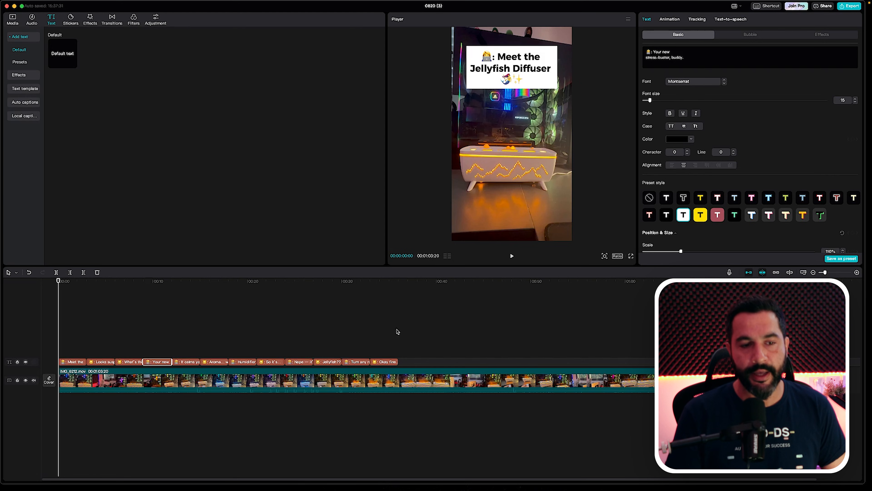
left_click(400, 288)
left_click(399, 283)
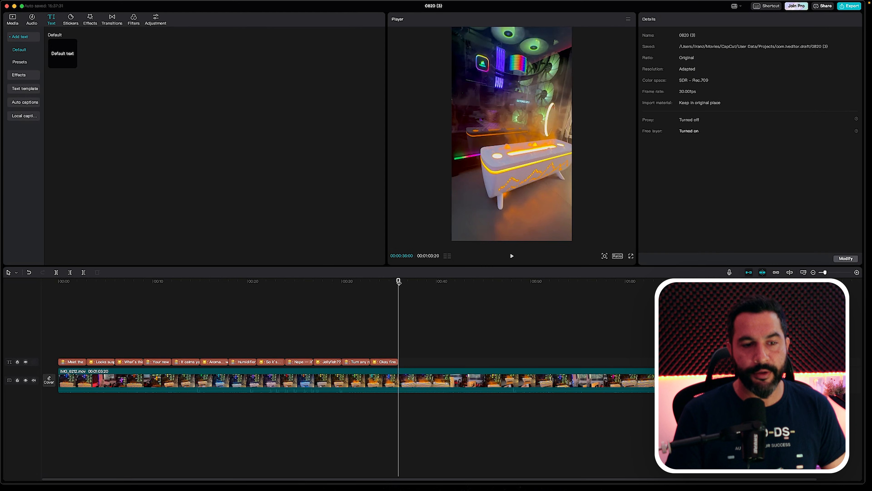
left_click_drag(400, 281, 57, 283)
key("space")
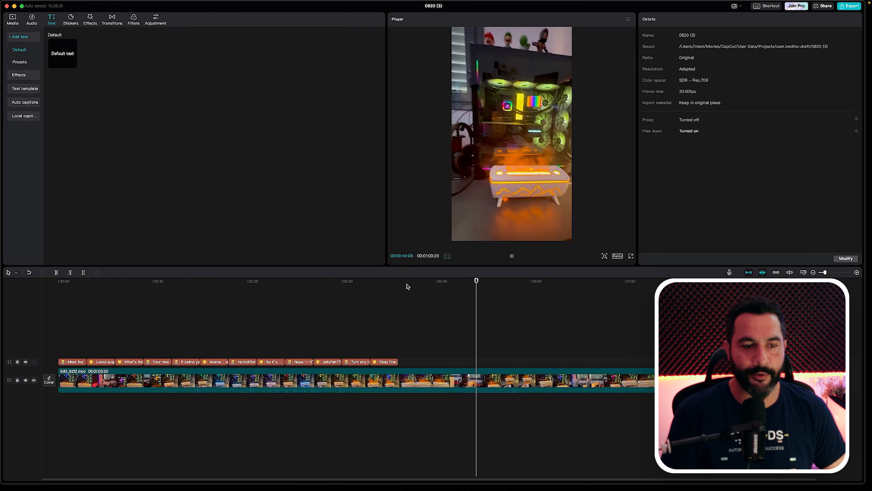
left_click_drag(394, 284, 398, 283)
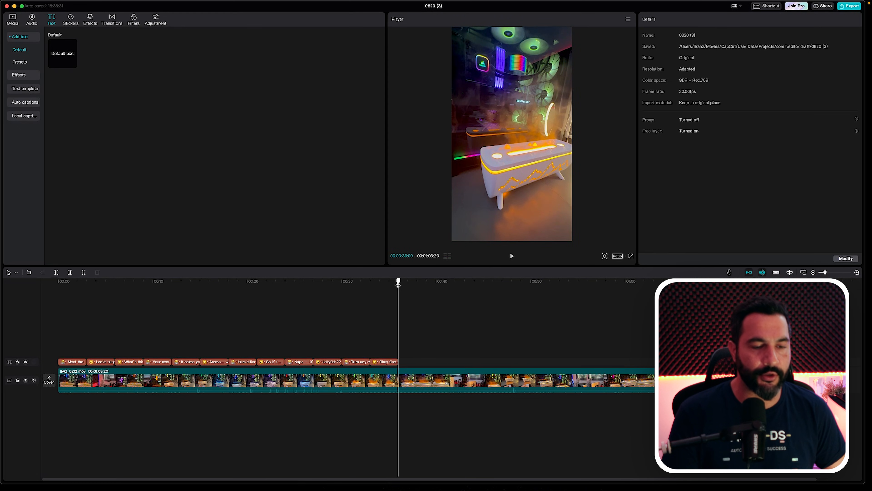
left_click_drag(388, 285, 395, 284)
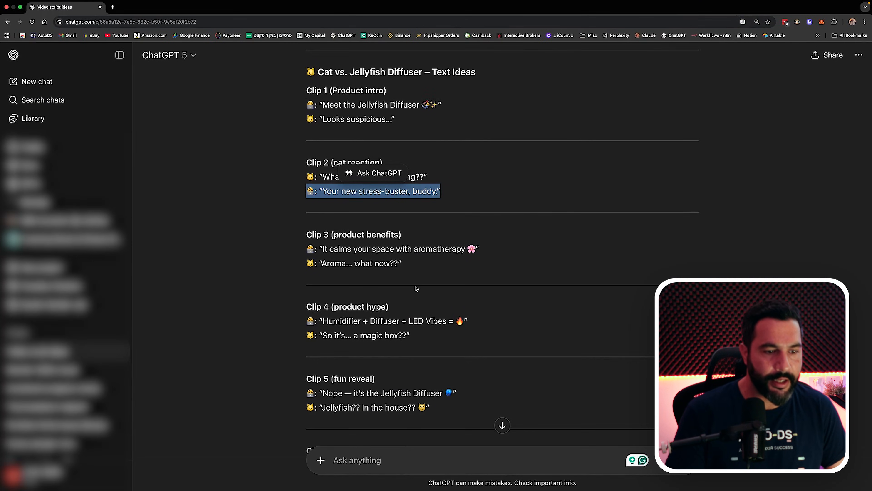
Ask ChatGPT to "add a quick CTA to the end", and copy its "Grab yours today & vibe like a jellyfish" line for CapCut.
scroll(415, 288, "down", 5)
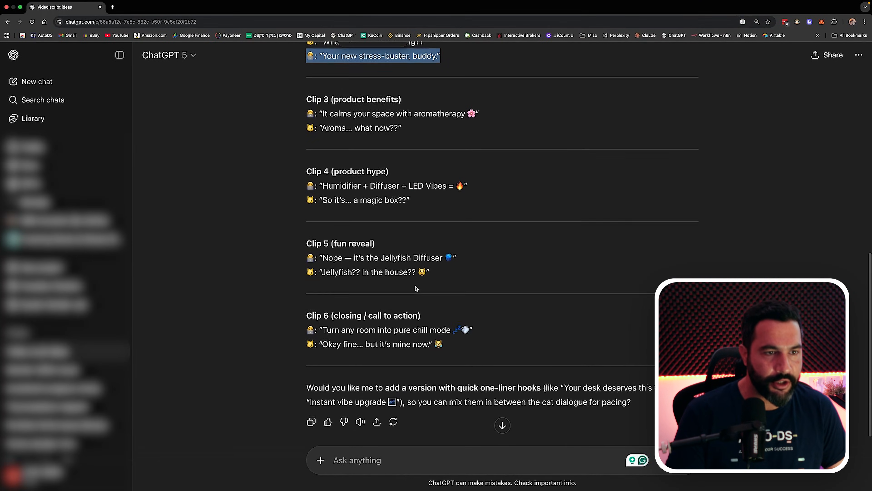
scroll(415, 288, "down", 3)
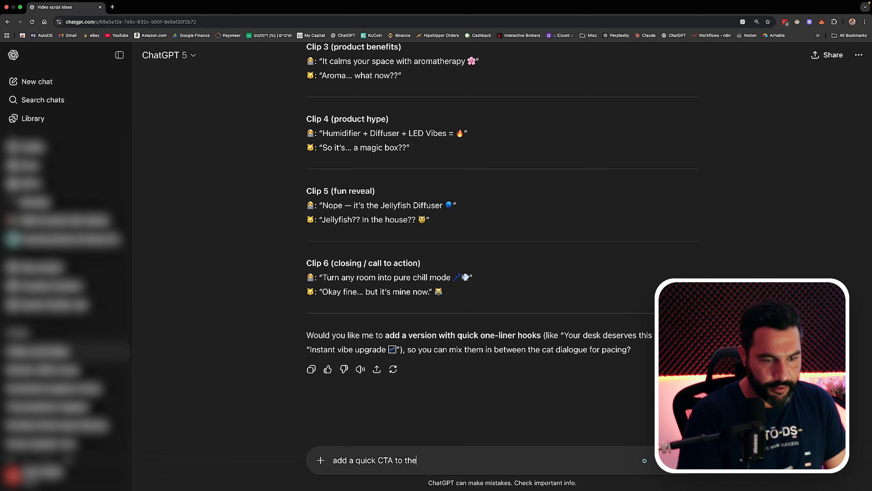
key("Return")
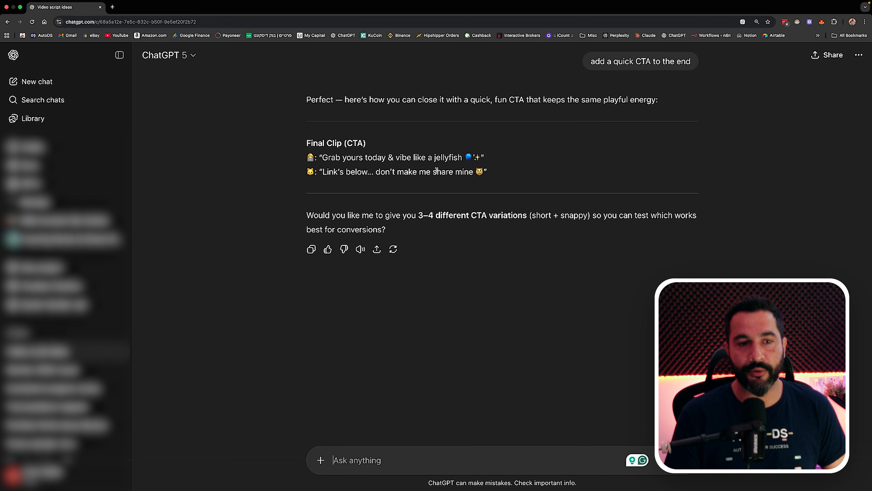
left_click_drag(494, 159, 313, 159)
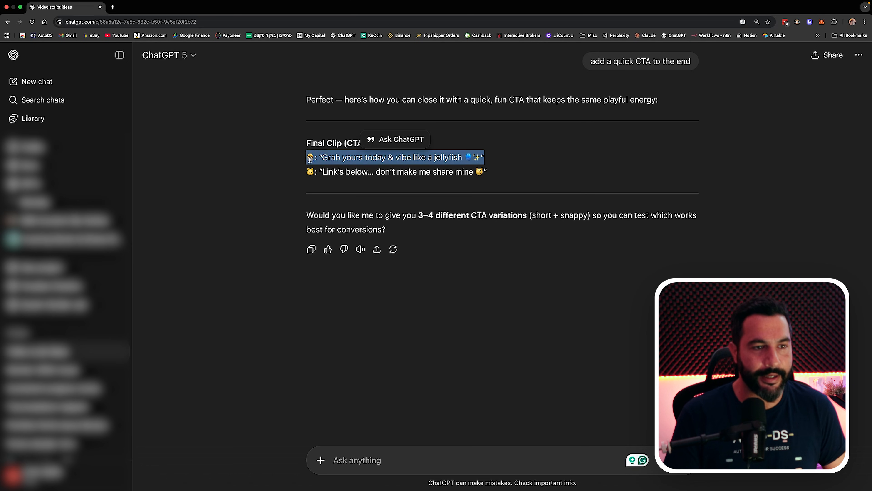
key("super+Tab")
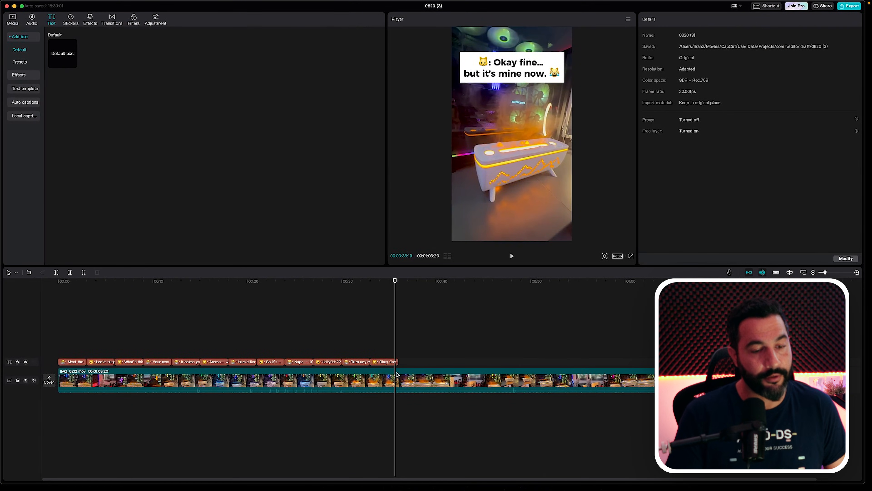
Place two duplicates of the "Okay fine..." text clip directly after it, at 00:00:36:00 and 00:00:39:00.
left_click(387, 363)
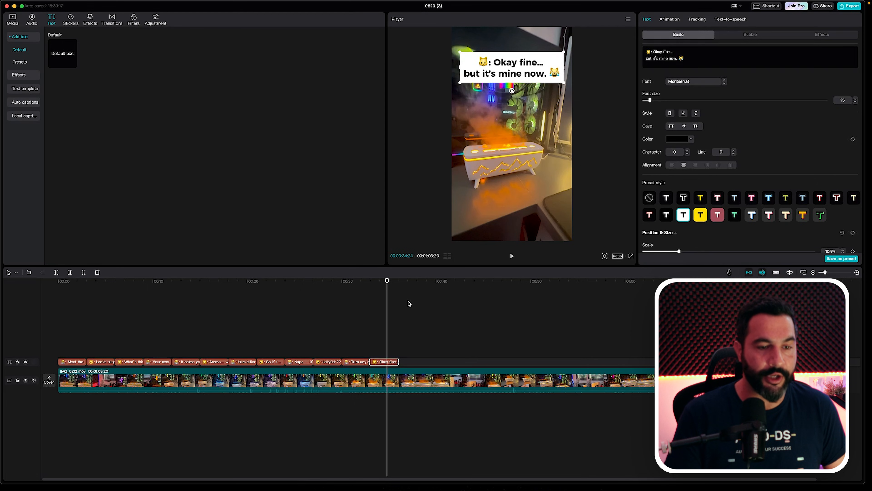
left_click(406, 288)
left_click(403, 285)
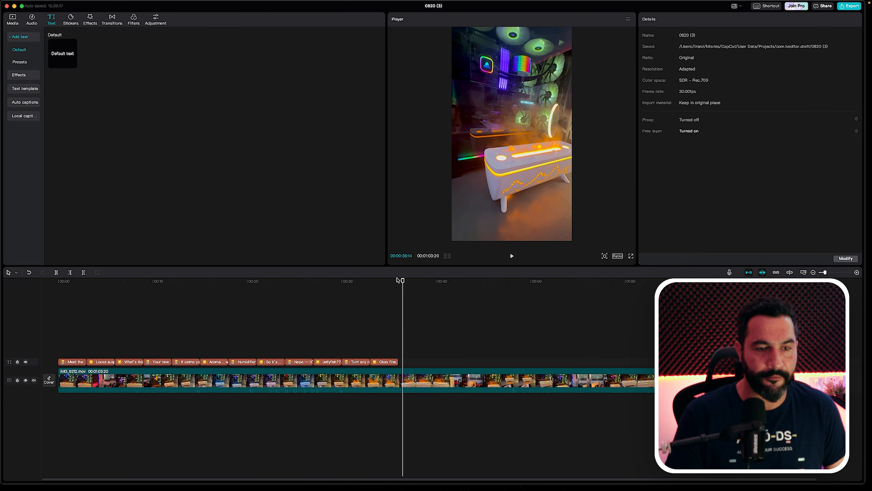
left_click_drag(403, 281, 398, 282)
key("cmd+v")
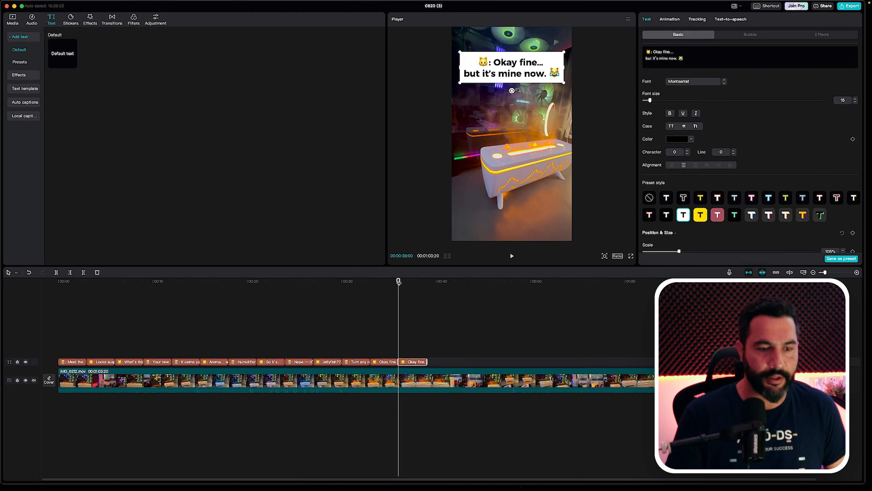
left_click(430, 281)
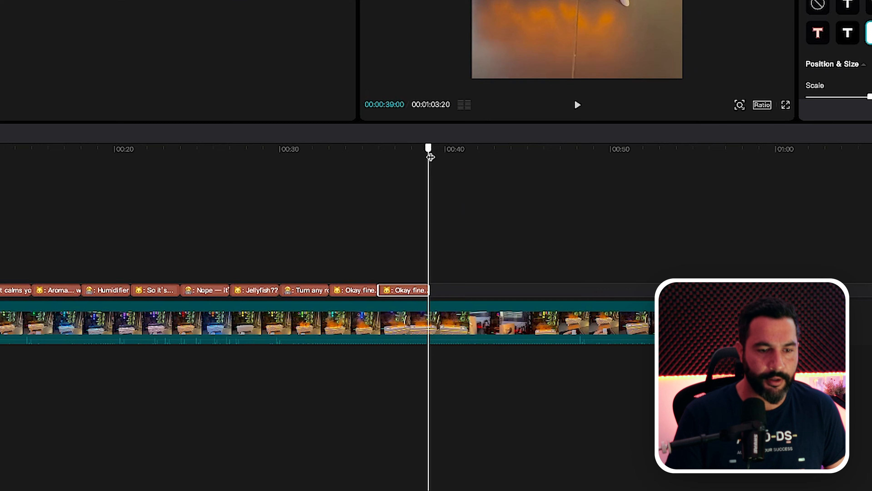
key("cmd+v")
Replace the first duplicated "Okay fine..." clip's content with the "Grab yours today & vibe like a jellyfish" line.
left_click(399, 148)
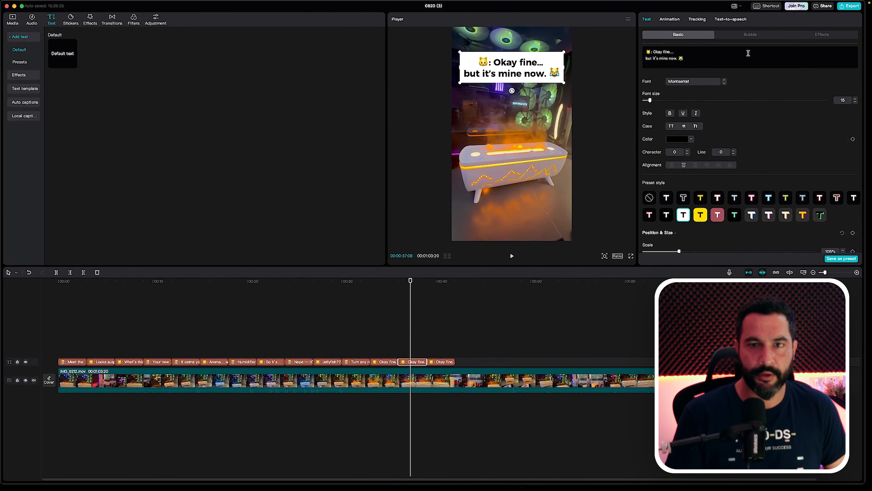
key("super+a")
type("🐱: \"Grab yours today & vibe like a jellyfish 🪼✨\"")
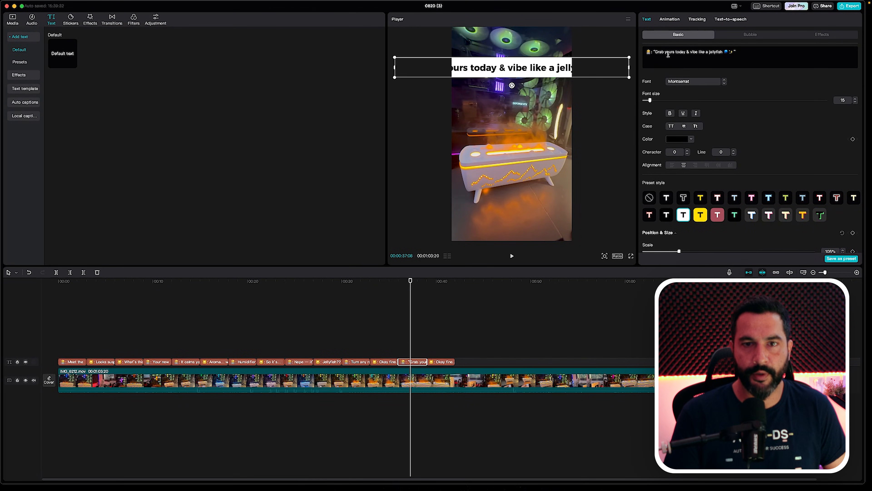
Remove the quotation marks from the "Grab yours today" text and break the overlong line.
key("BackSpace")
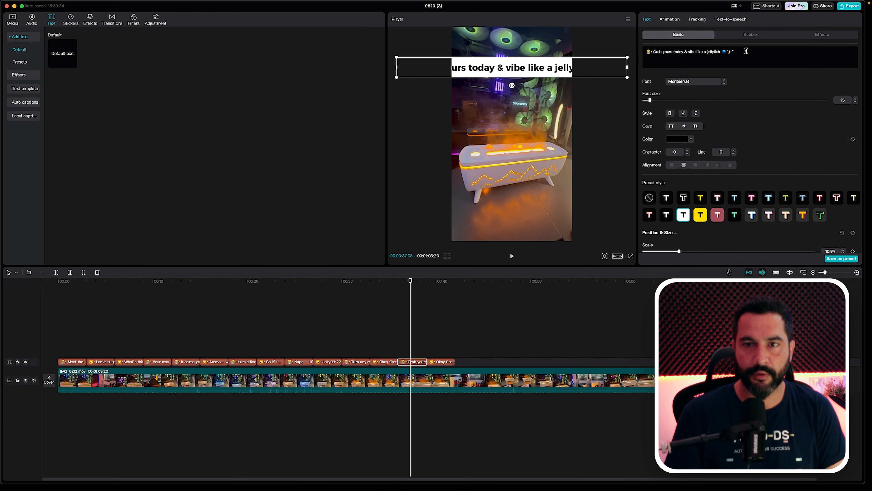
left_click(745, 51)
key("BackSpace")
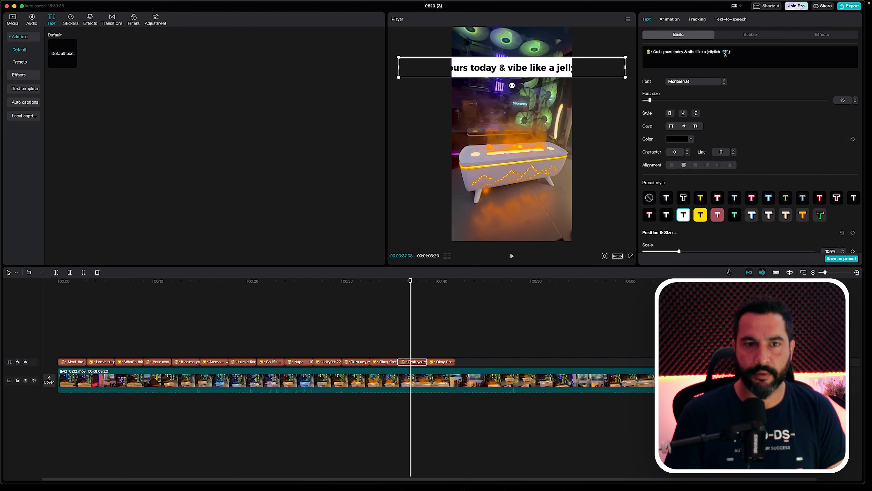
key("Return")
left_click(687, 59)
key("BackSpace")
key("BackSpace")
key("BackSpace")
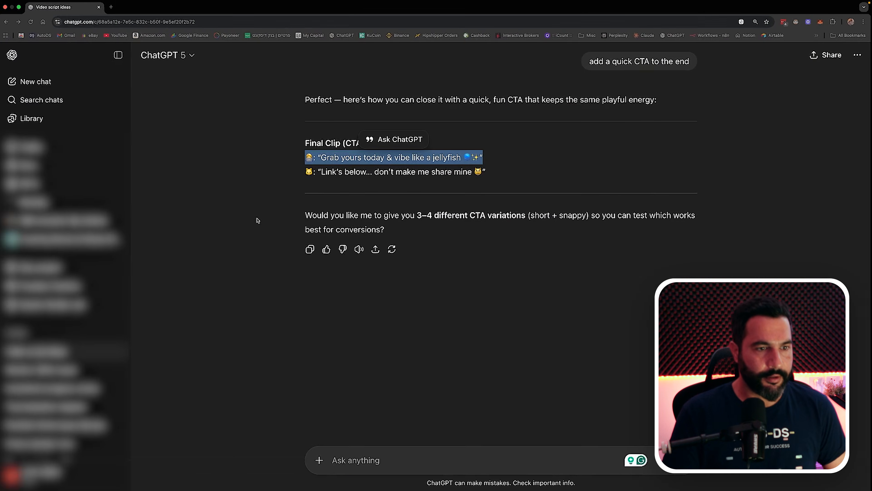
Copy the cat's "Link's below... don't make me share mine" line from ChatGPT and replace the last CapCut text clip's content with it.
left_click_drag(487, 172, 324, 168)
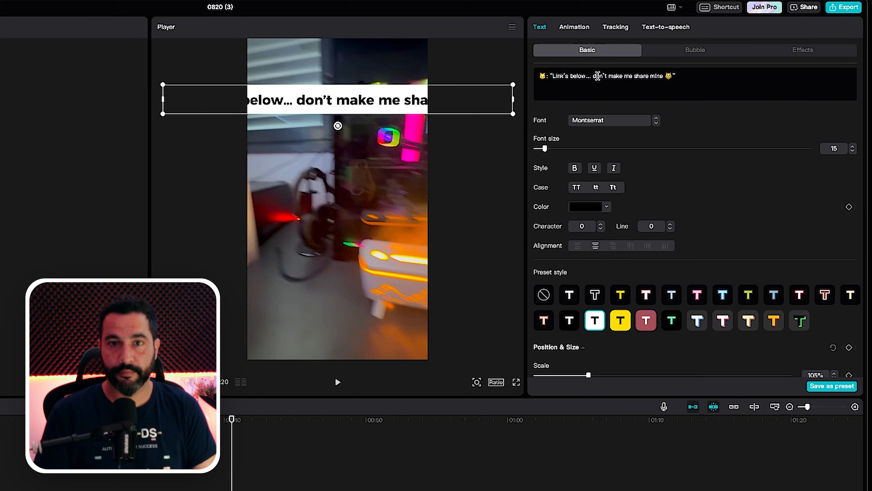
Remove the quotation marks from the cat's "Link's below..." text and break it into three lines, after "below..." and "make me".
left_click(592, 76)
key("Return")
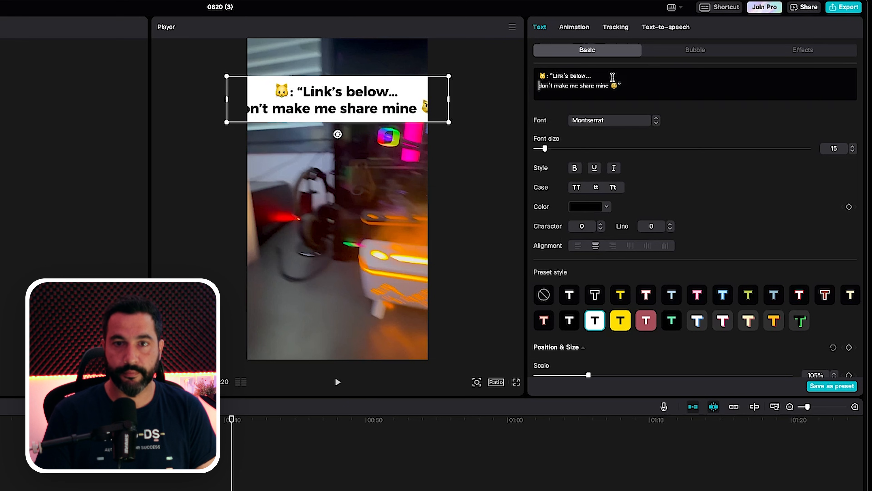
left_click(556, 75)
key("BackSpace")
left_click(638, 85)
key("BackSpace")
left_click(580, 85)
key("Return")
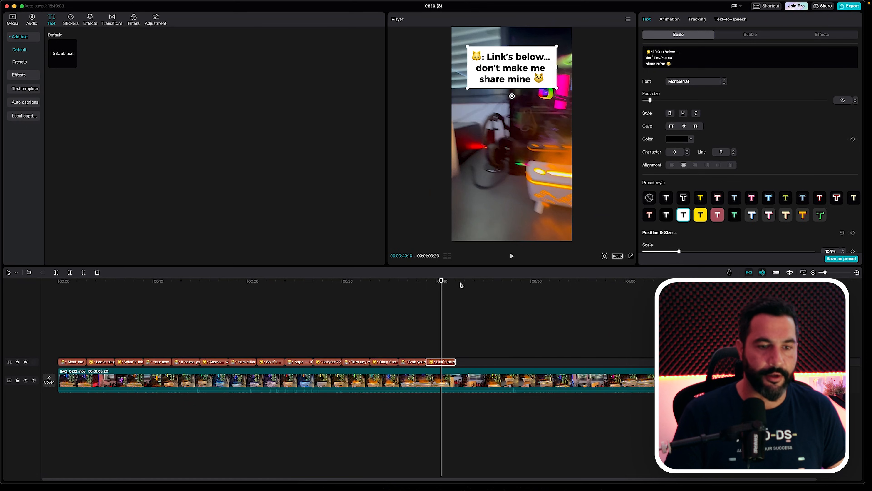
Split the video clip at 00:00:42:00, where the last text ends, delete the remainder, and return the playhead to the start.
left_click(252, 422)
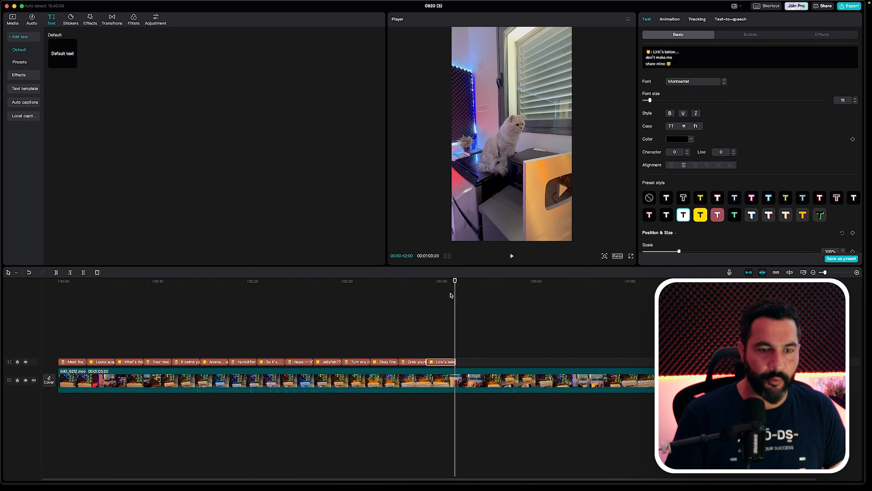
left_click_drag(455, 282, 392, 281)
key("space")
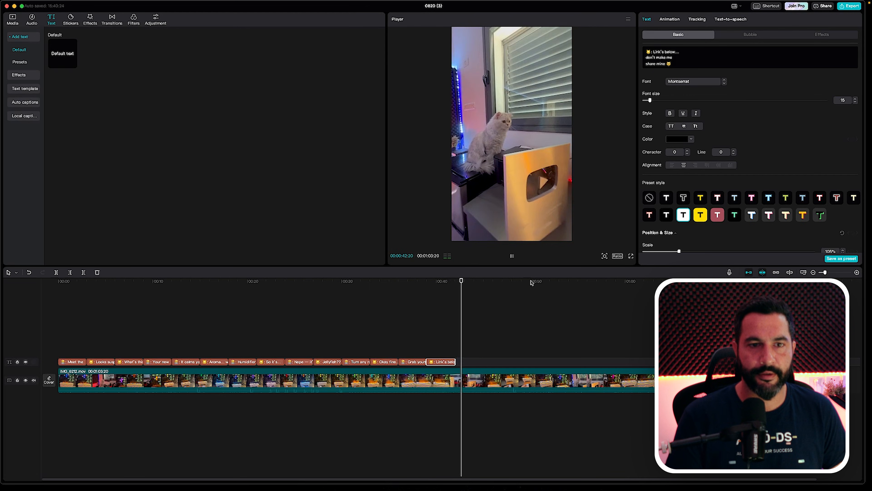
key("space")
mouse_move(464, 281)
left_mouse_down()
mouse_move(456, 282)
mouse_move(478, 283)
mouse_move(456, 284)
left_mouse_up()
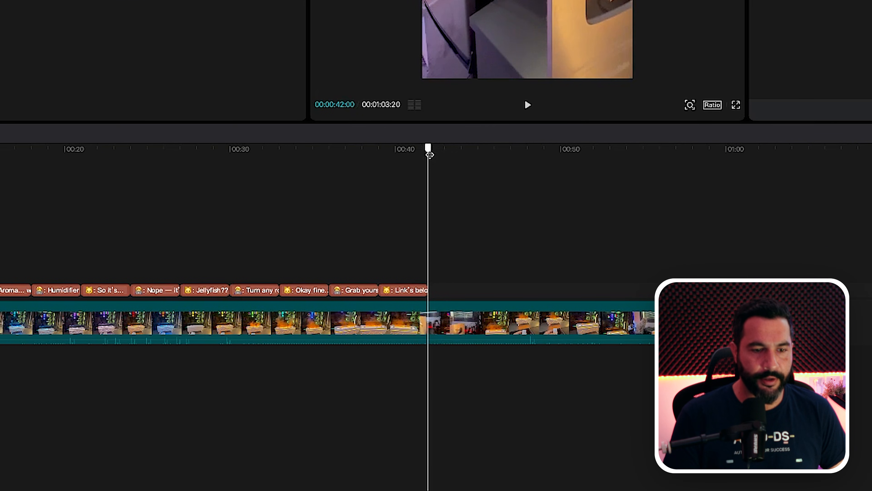
left_click(481, 314)
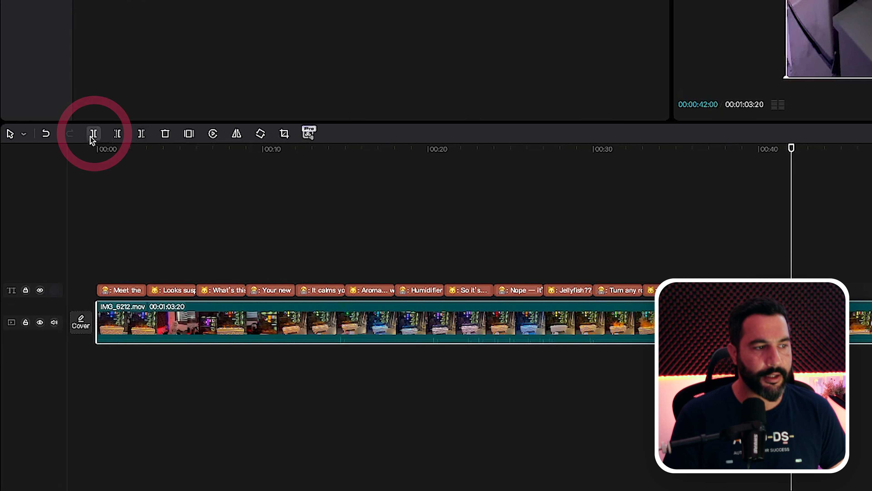
left_click(92, 136)
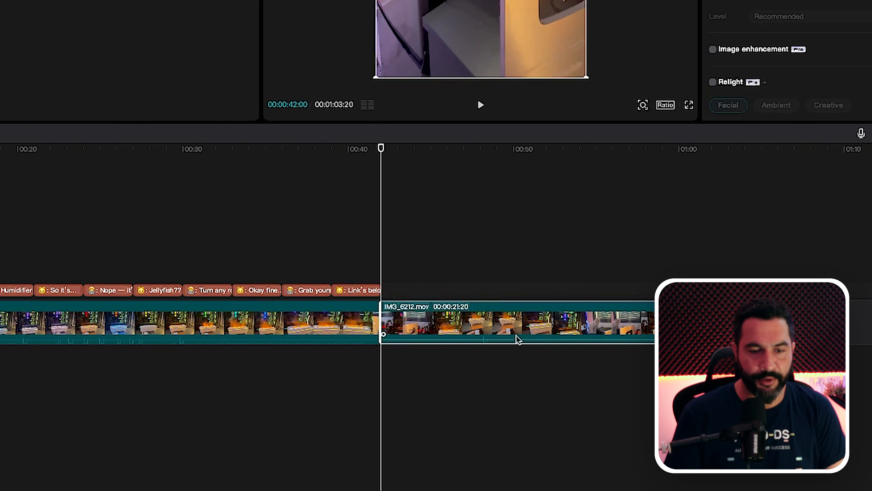
key("Delete")
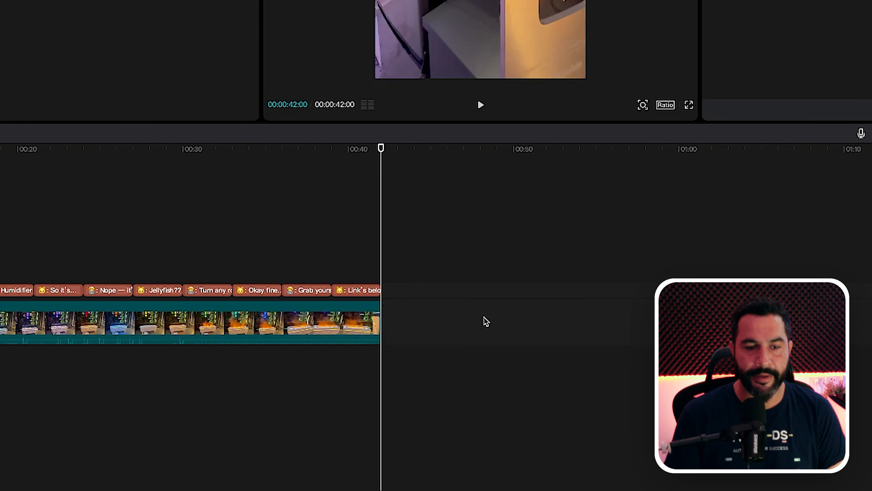
left_click_drag(323, 149, 0, 156)
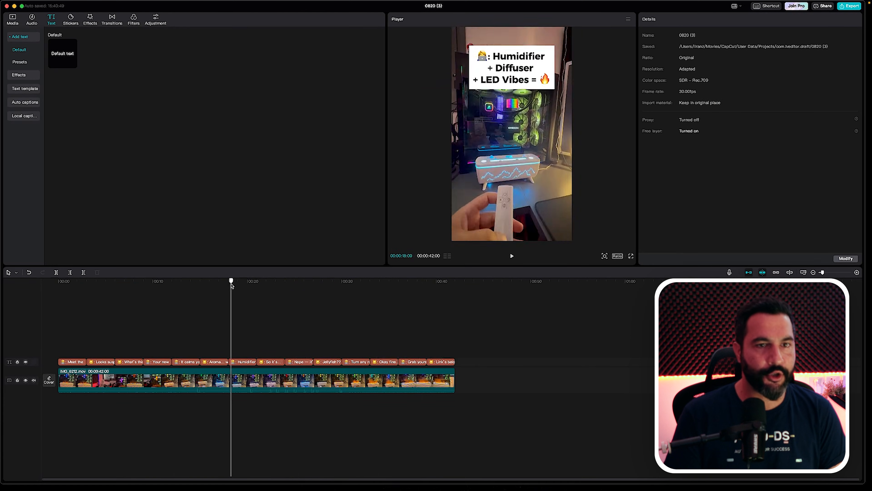
left_click_drag(232, 285, 210, 291)
left_click_drag(240, 291, 57, 282)
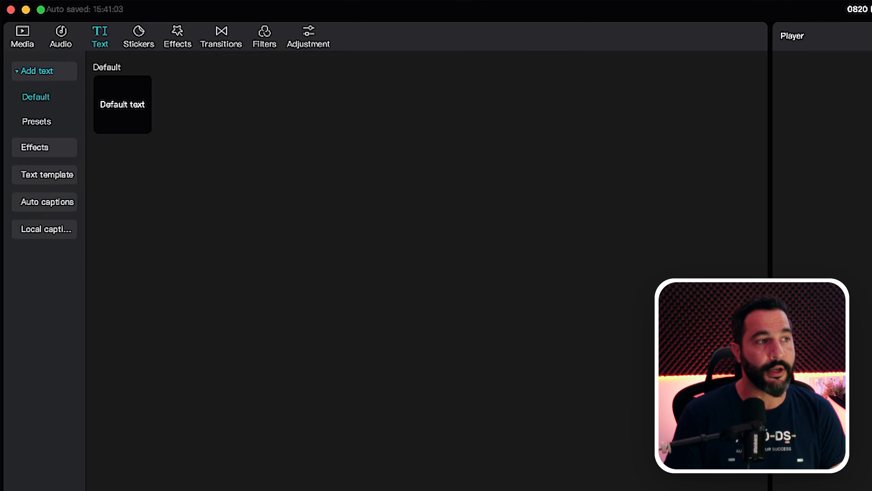
Export the video with the title "humidifier 2" and dismiss the sharing options.
left_click(89, 5)
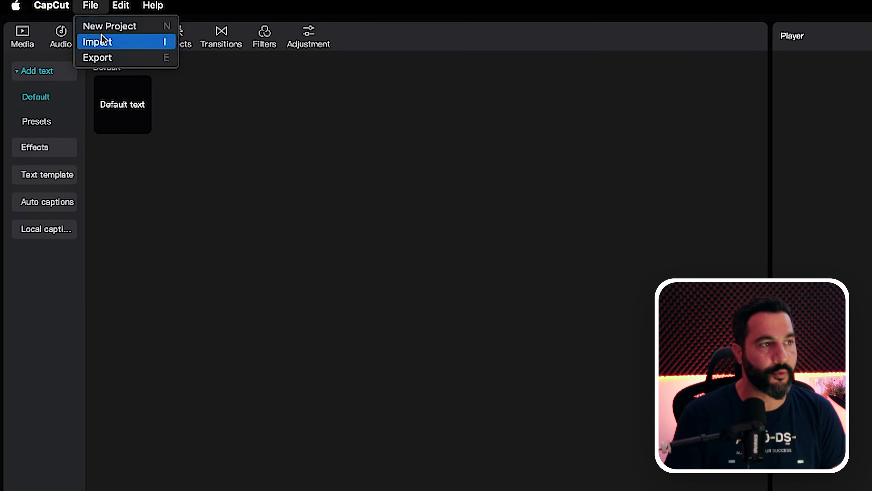
left_click(95, 57)
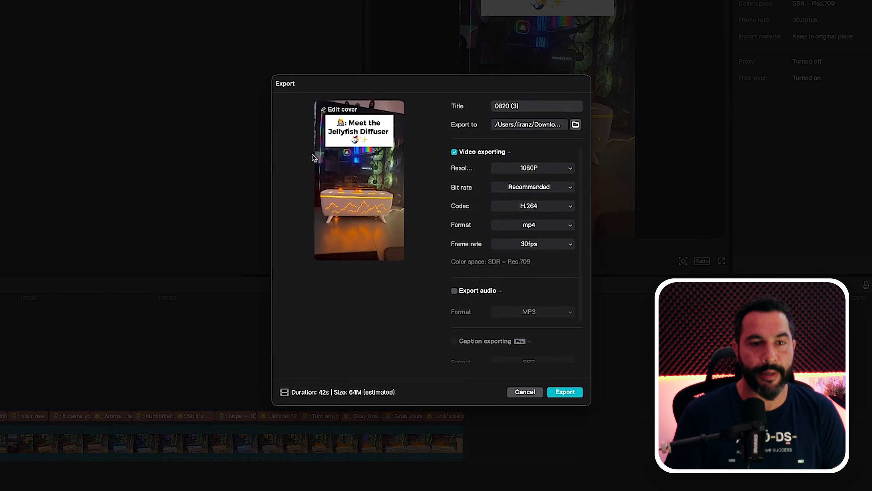
left_click_drag(538, 111, 446, 104)
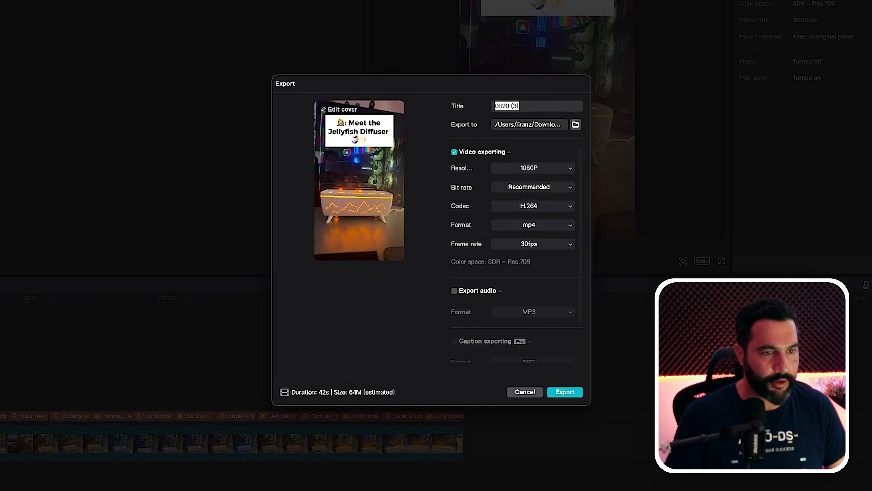
key("super+Tab")
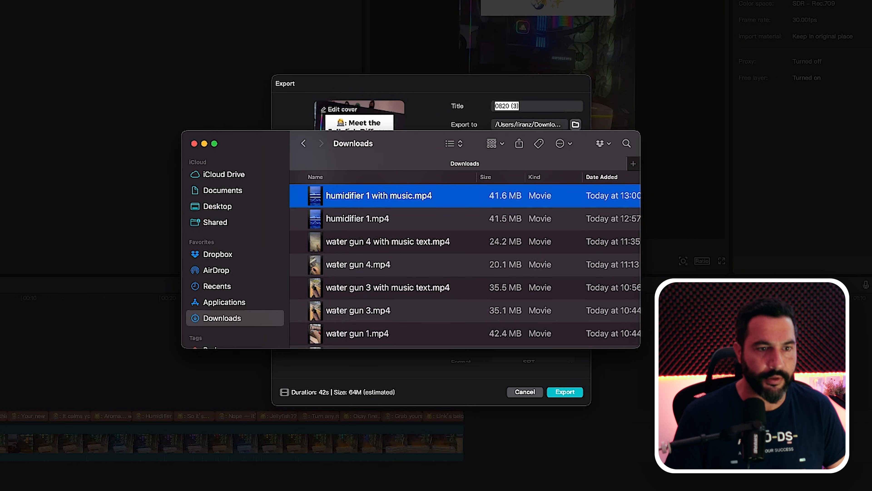
key("super+Tab")
type("h")
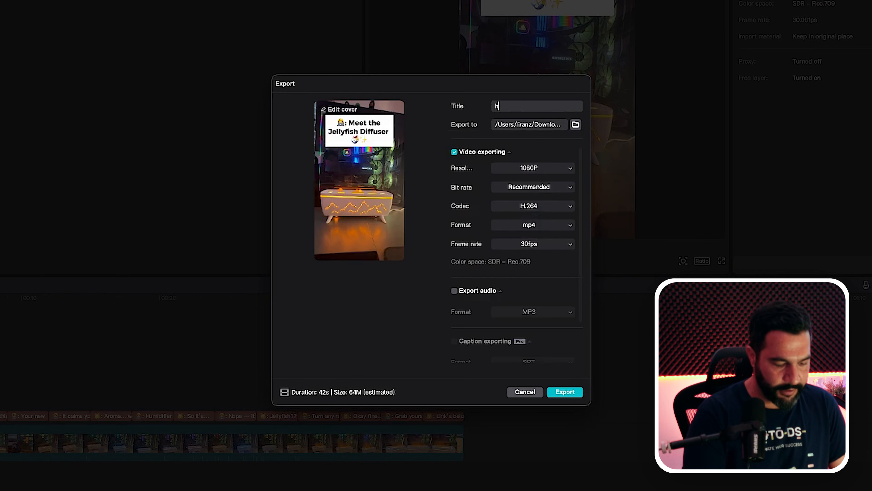
type("umidifier 2")
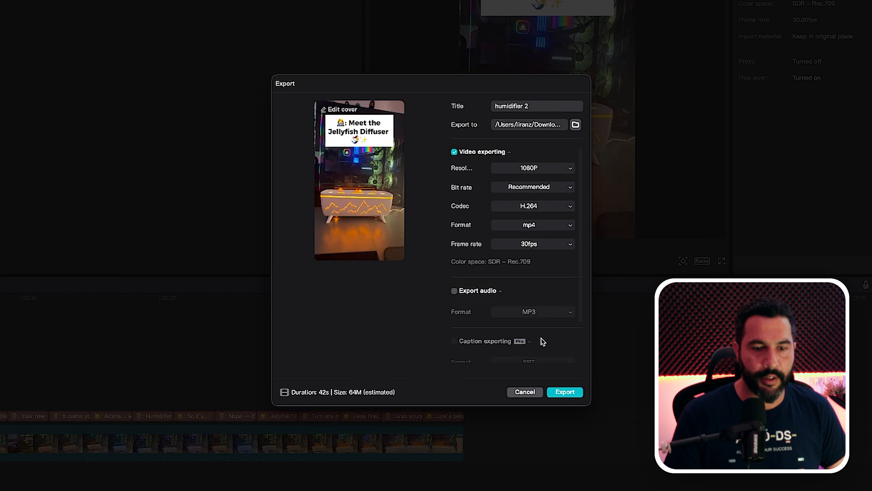
left_click(565, 391)
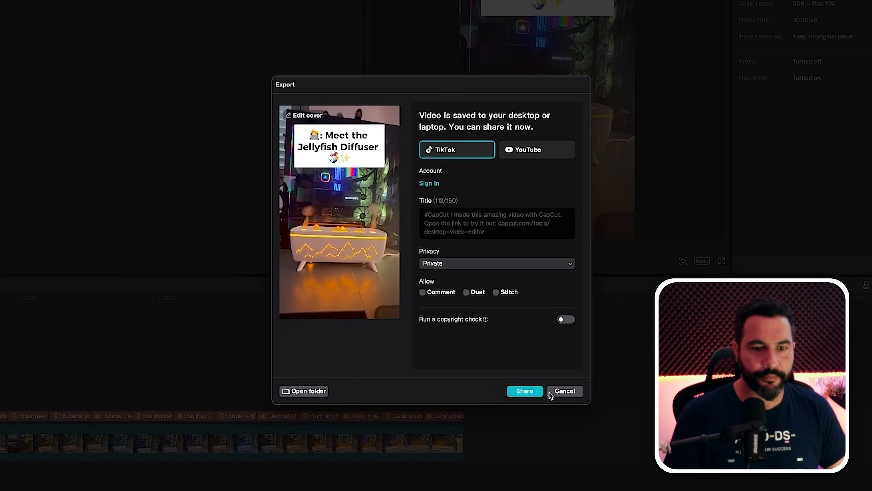
left_click(565, 391)
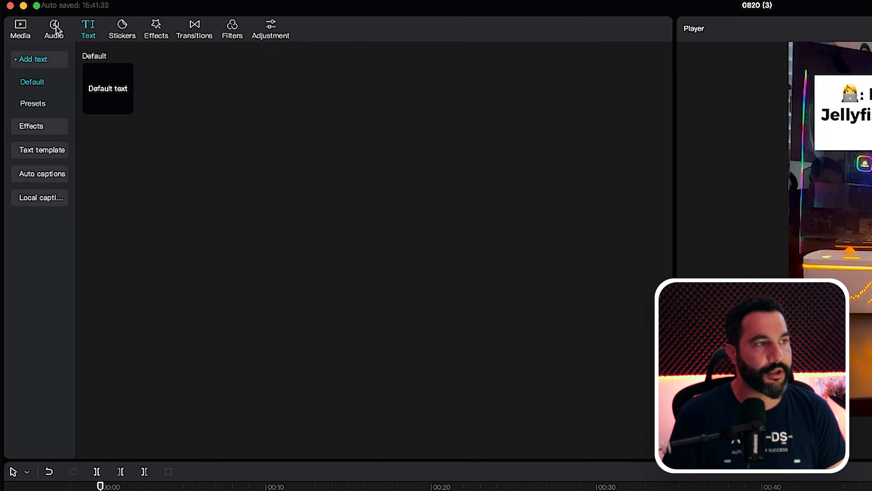
Browse the music library's categories and preview the Epic tracks "Romantic Bridge" and "Back To Reality".
left_click(33, 20)
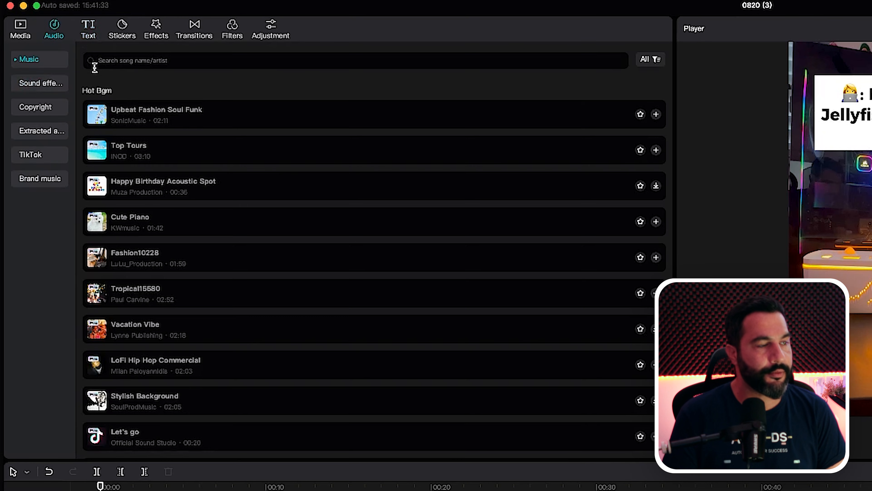
left_click(16, 62)
scroll(33, 155, "down", 4)
scroll(29, 217, "down", 6)
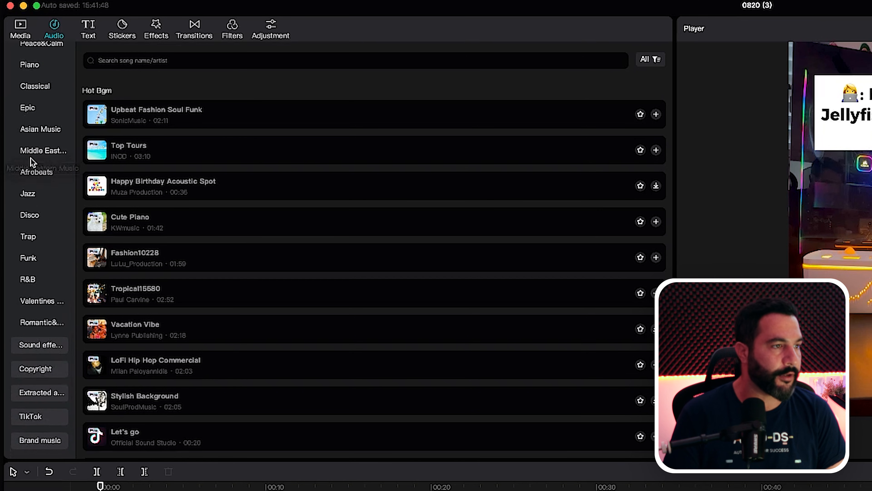
scroll(41, 255, "up", 3)
scroll(42, 257, "up", 3)
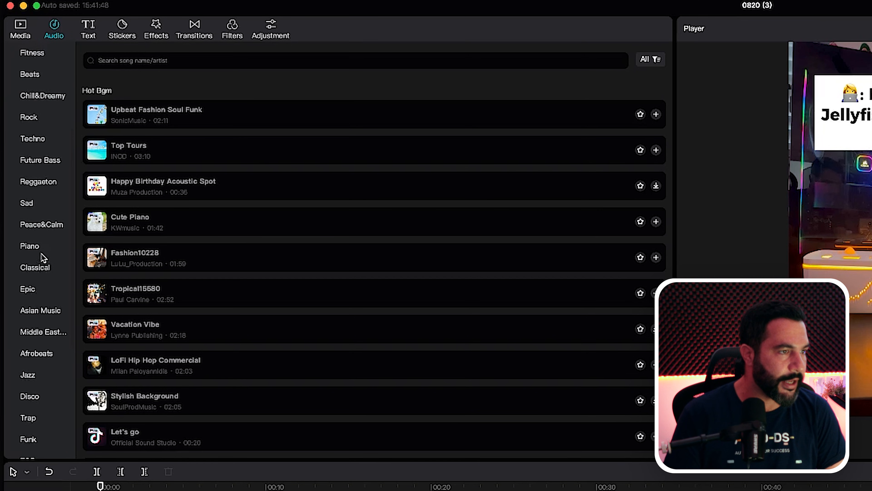
left_click(27, 310)
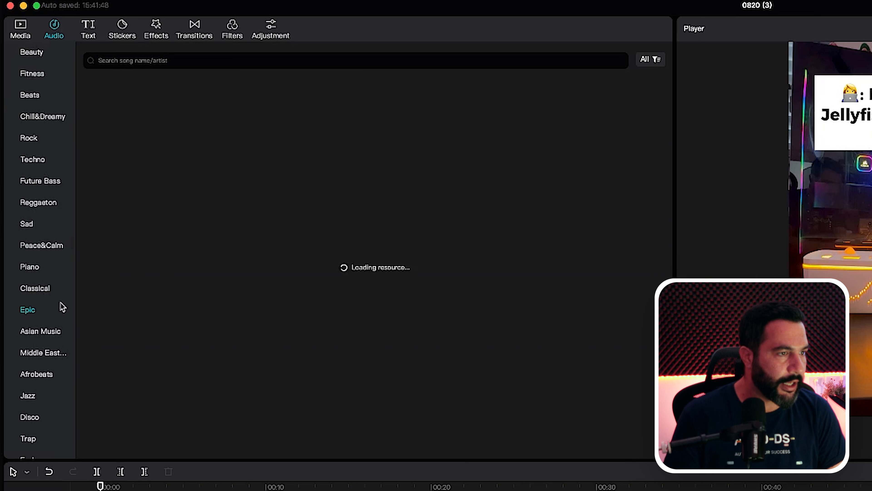
scroll(125, 254, "down", 10)
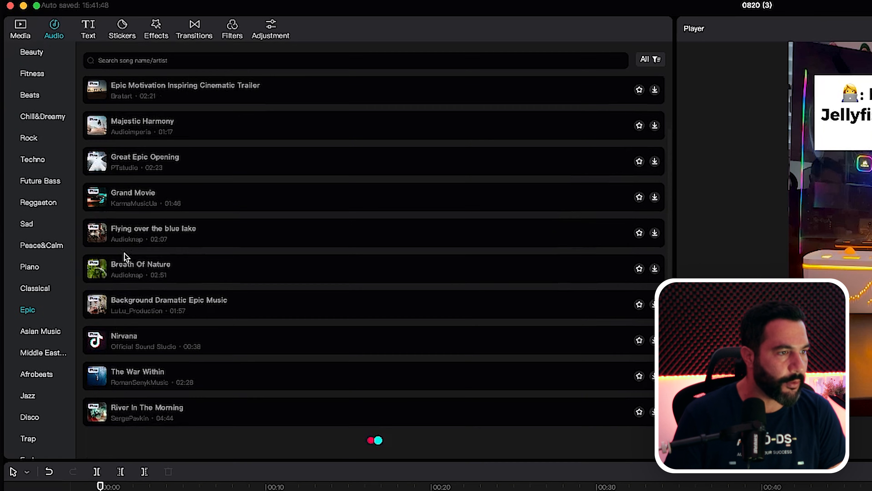
left_click(161, 286)
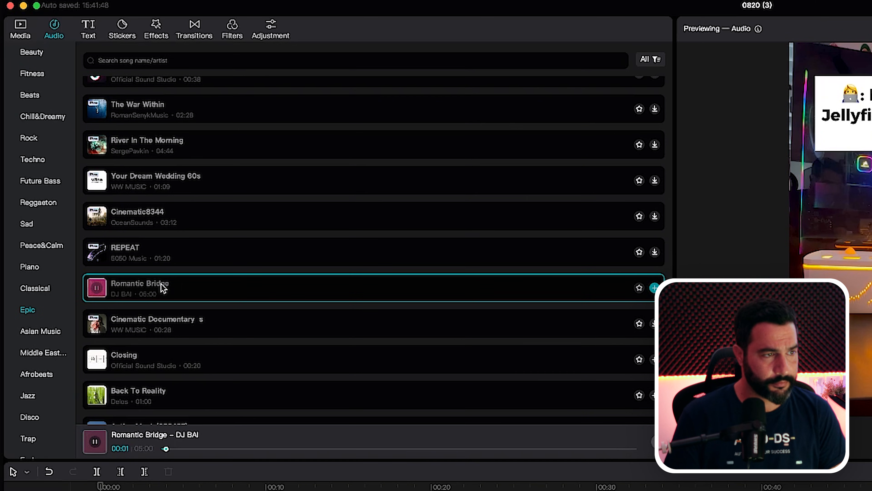
scroll(178, 292, "down", 4)
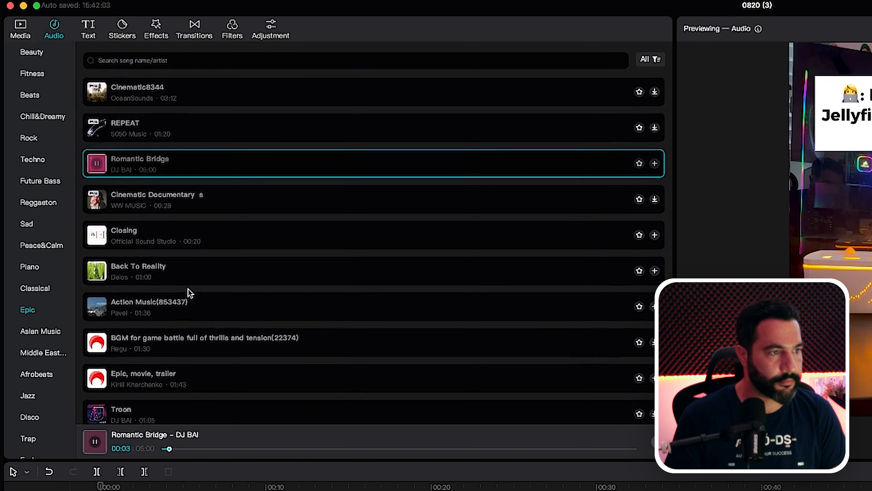
left_click(194, 276)
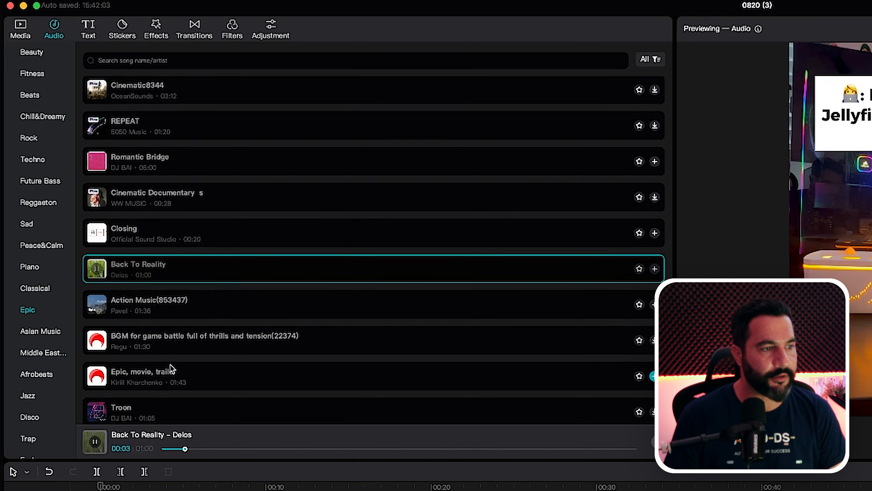
Look through the Asian Music tracks, return to the Epic category and preview "Closing".
key("Down")
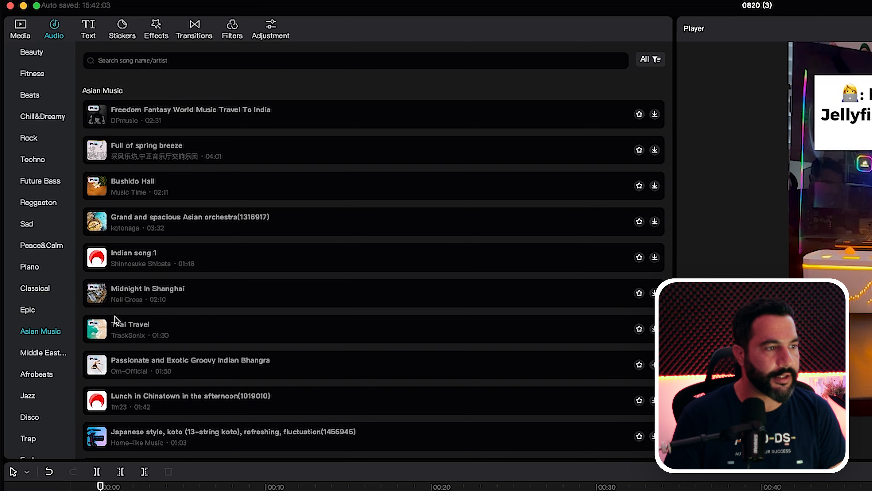
scroll(115, 319, "down", 3)
scroll(22, 272, "down", 1)
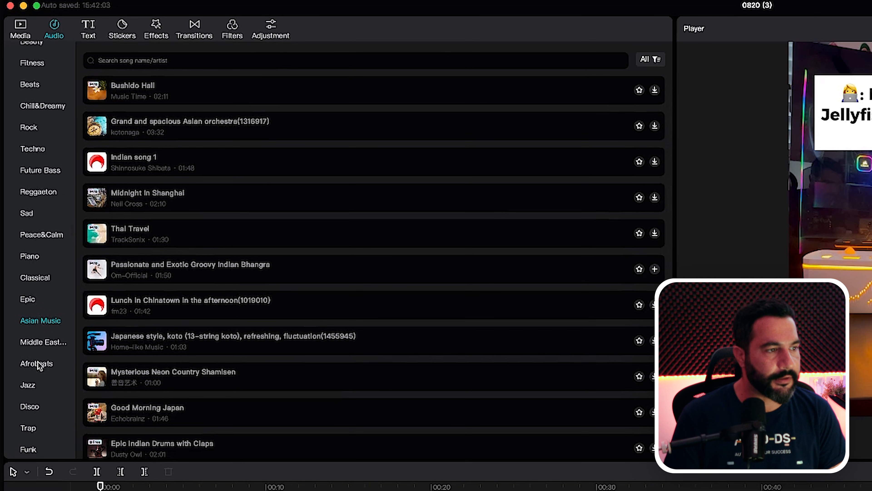
left_click(32, 301)
scroll(267, 308, "down", 8)
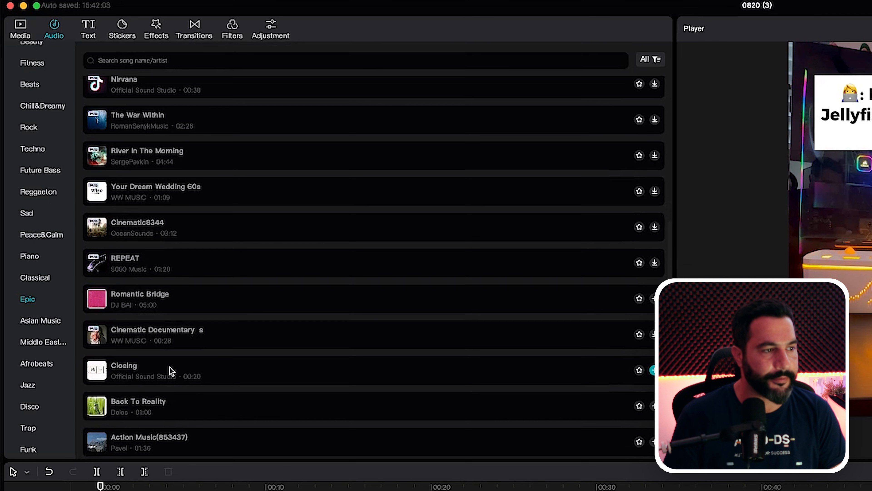
left_click(171, 371)
scroll(202, 343, "down", 1)
scroll(202, 342, "down", 3)
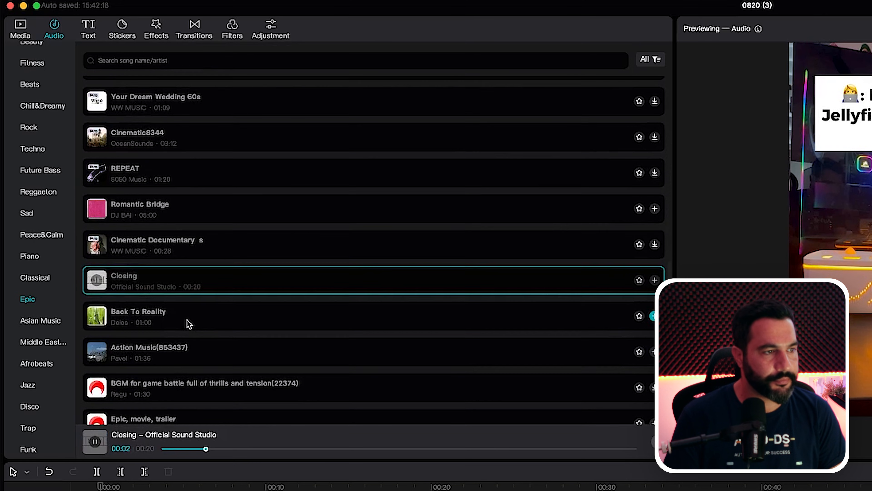
Browse the Chill&Dreamy music category and preview "Stylish Lo-fi Jazz background music" and "Hip Hop with impressive piano sound".
left_click(33, 148)
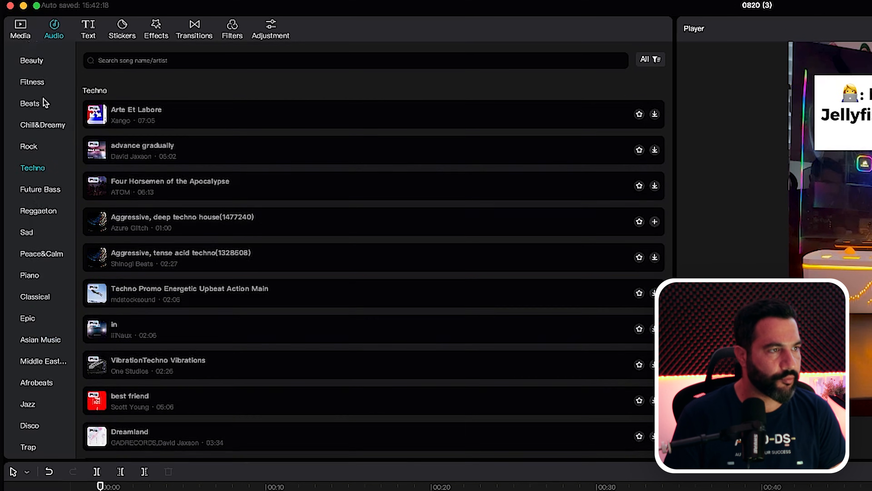
left_click(39, 126)
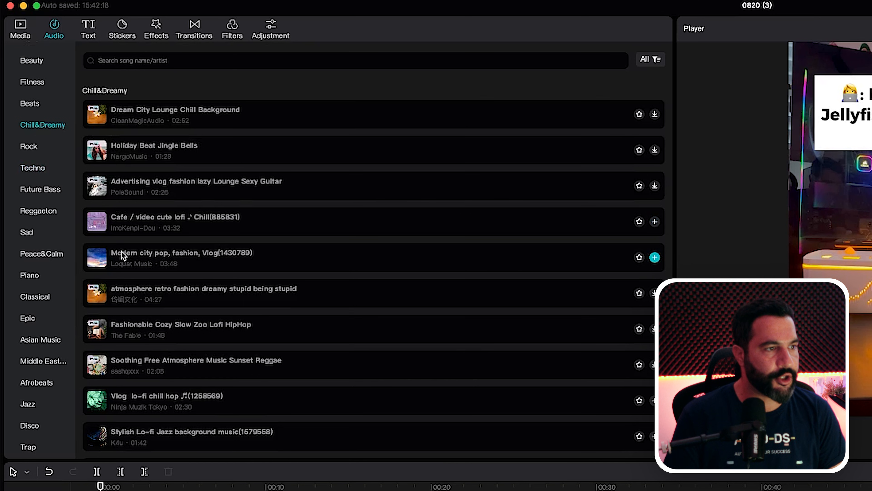
scroll(114, 247, "down", 1)
scroll(115, 261, "down", 4)
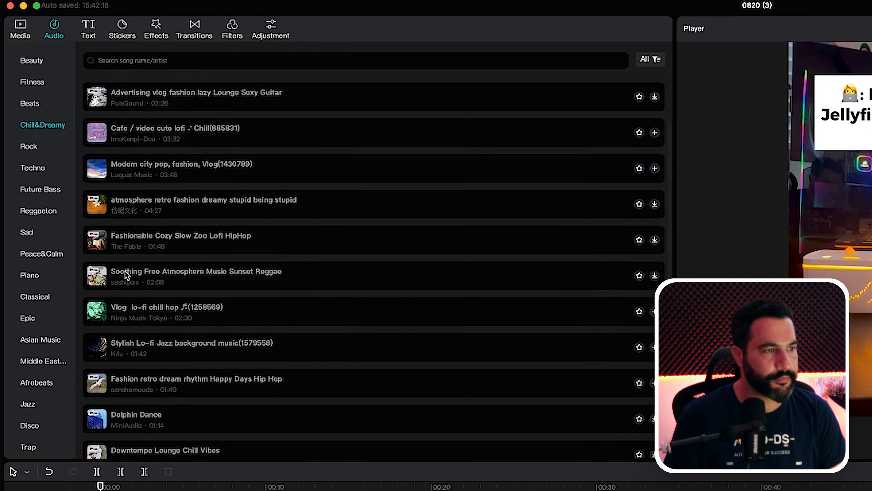
left_click(125, 326)
scroll(128, 316, "down", 8)
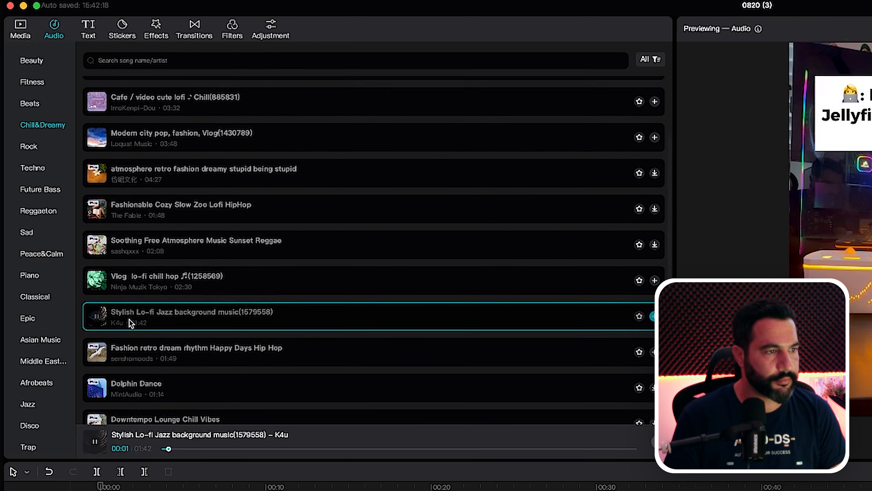
scroll(127, 314, "down", 2)
left_click(98, 265)
scroll(102, 271, "down", 4)
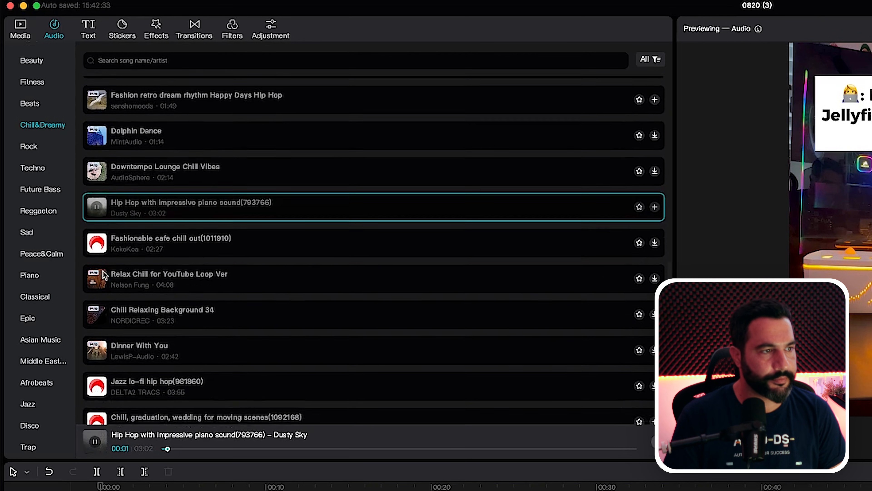
scroll(113, 251, "down", 7)
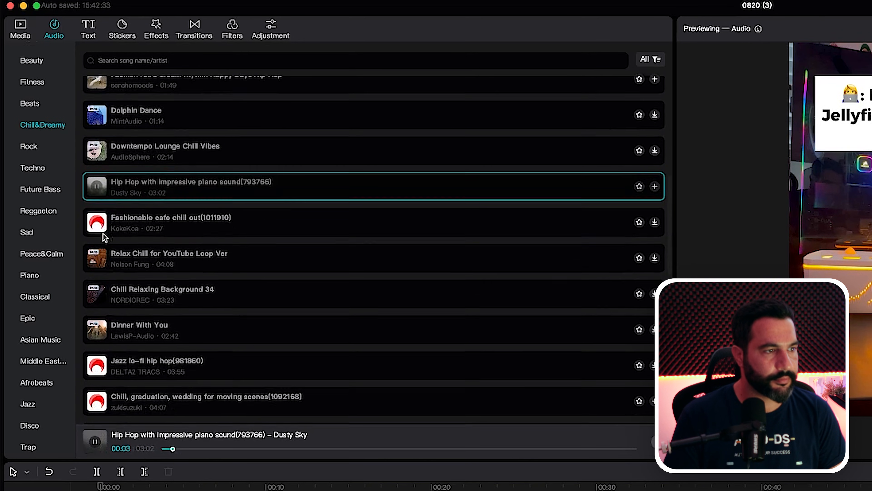
scroll(118, 260, "down", 1)
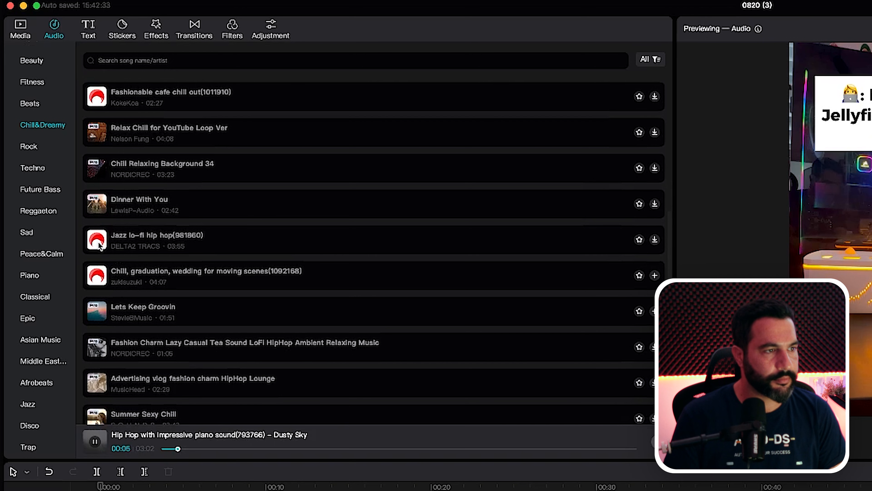
Preview "Chill, graduation, wedding for moving scenes" while looking through the rest of the Chill&Dreamy tracks.
left_click(98, 277)
scroll(126, 269, "down", 8)
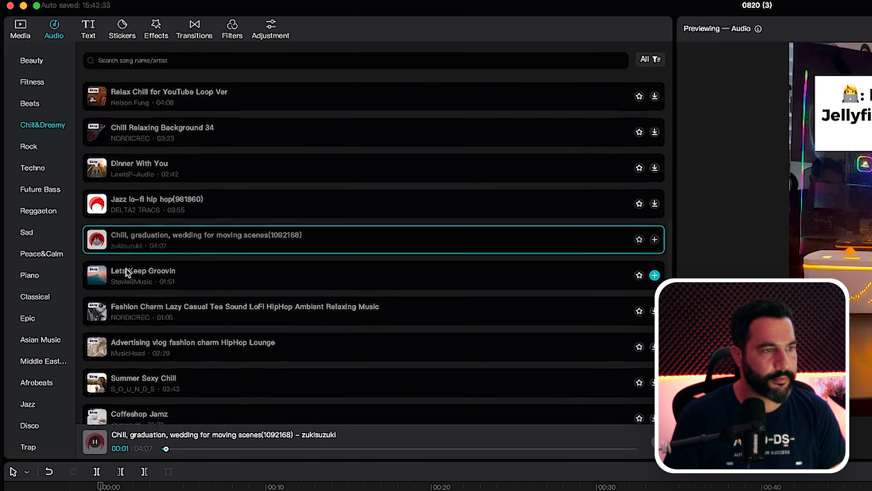
scroll(126, 270, "down", 14)
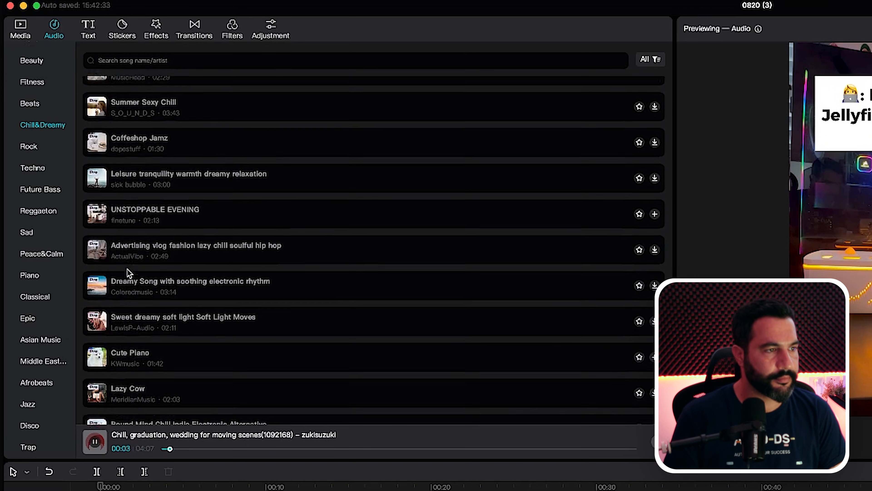
scroll(126, 269, "down", 10)
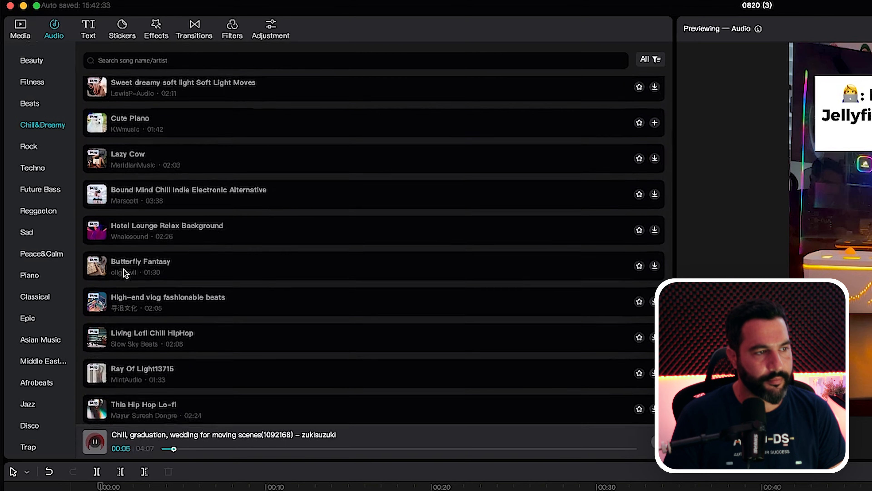
scroll(126, 271, "down", 10)
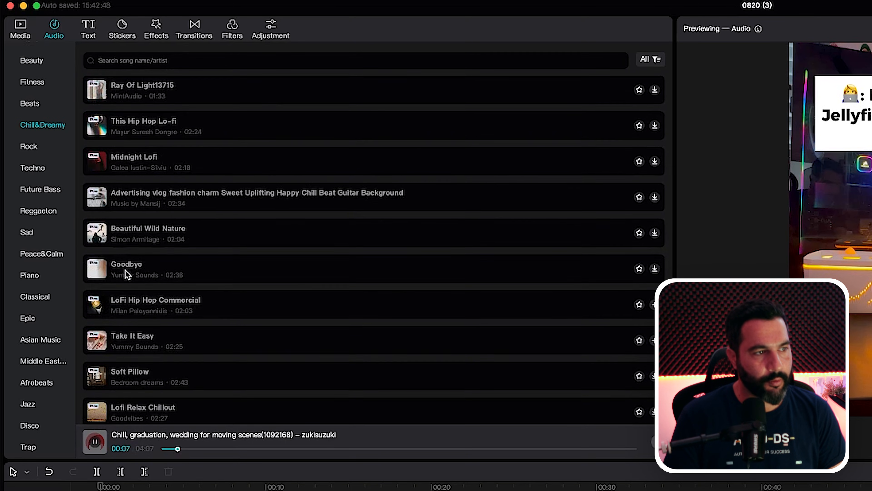
Look through other music categories and preview the Fitness tracks "Tokyo Drift", "Deay (Radio Edit)" and "Rock: 80's style guitar riff cool".
left_click(28, 146)
left_click(50, 189)
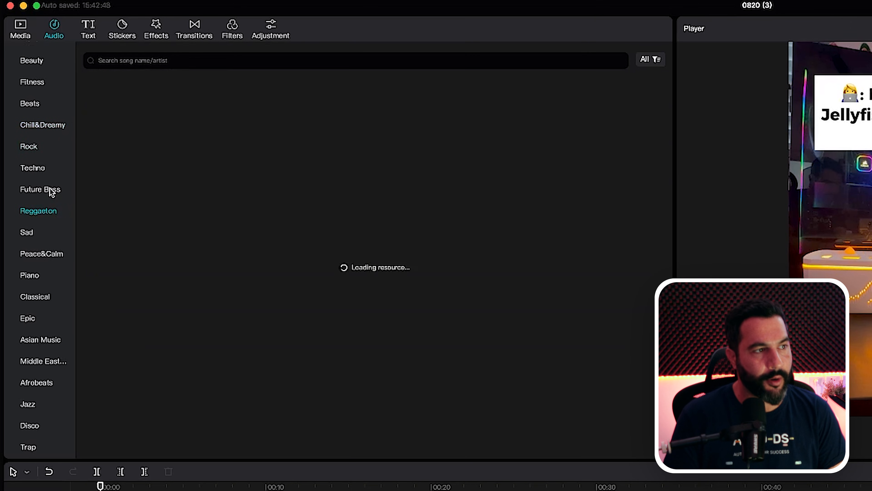
left_click(32, 65)
left_click(33, 83)
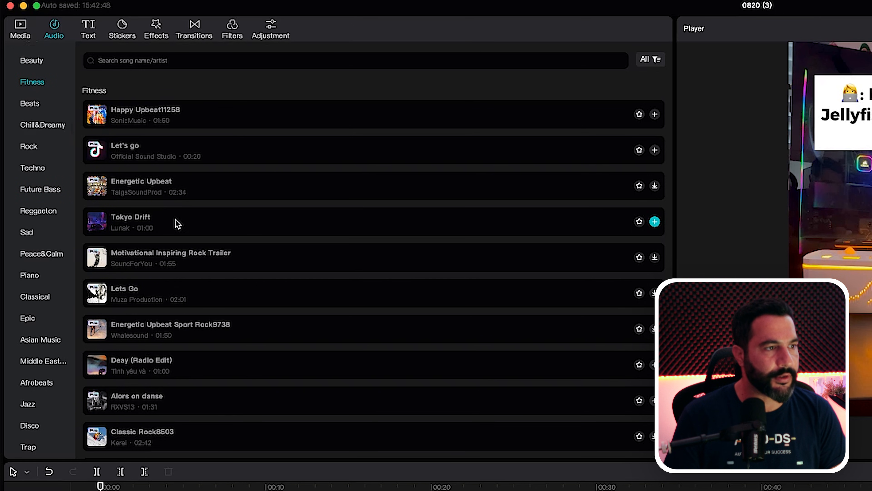
left_click(173, 225)
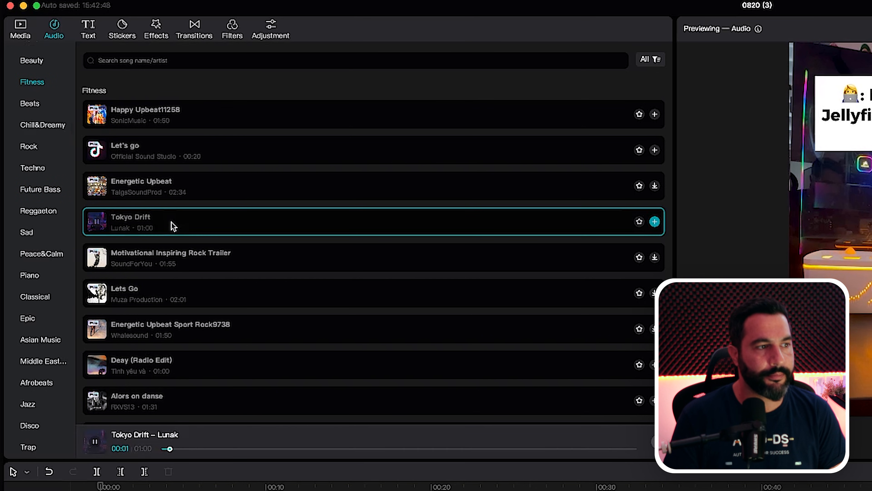
scroll(167, 274, "down", 4)
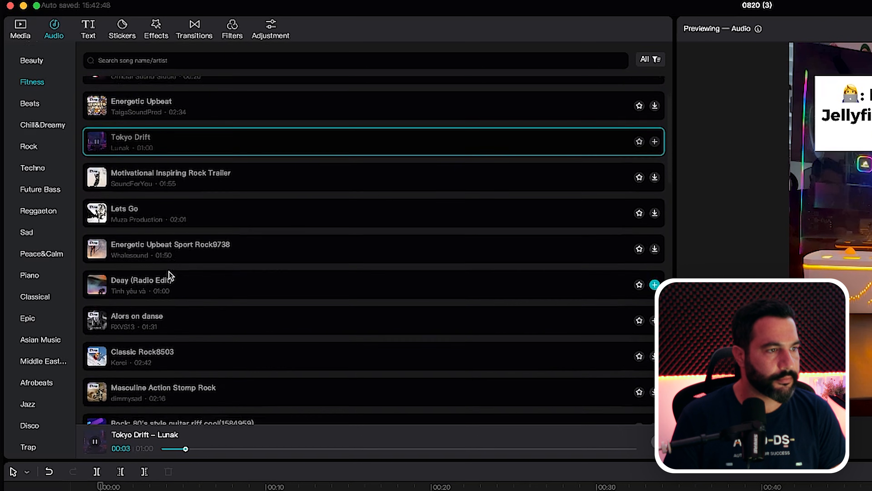
left_click(175, 239)
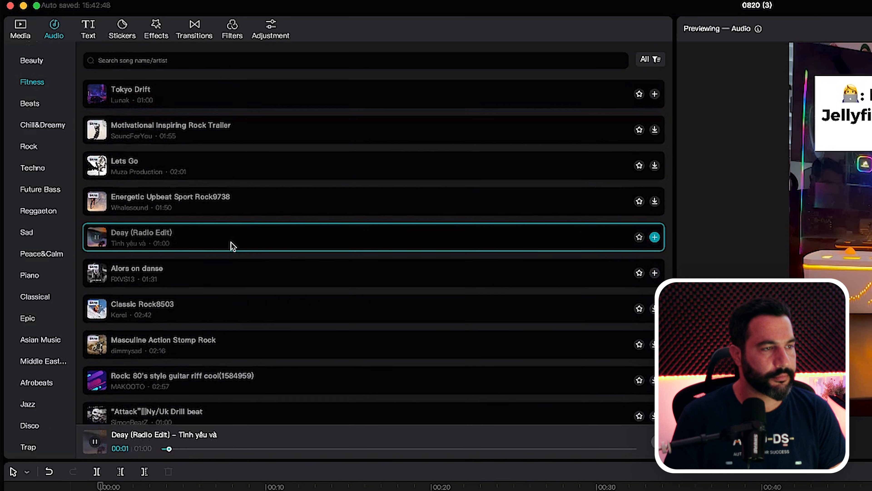
scroll(230, 242, "down", 4)
scroll(231, 246, "up", 1)
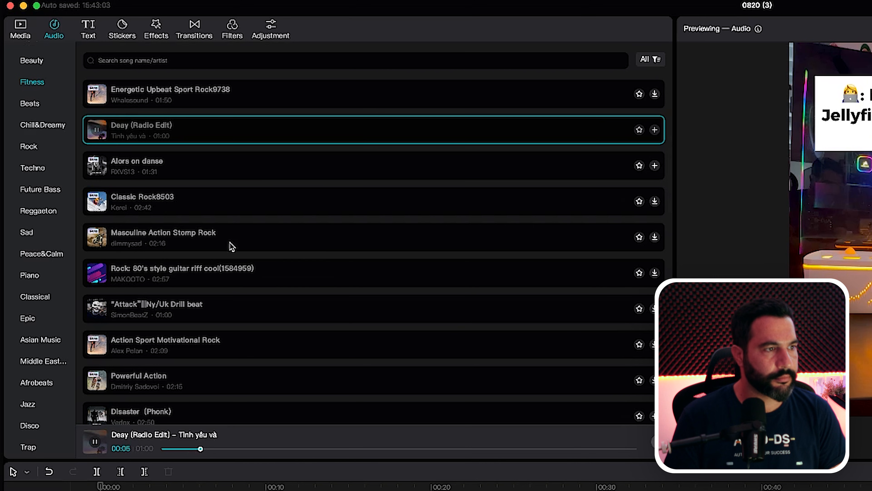
scroll(207, 248, "down", 1)
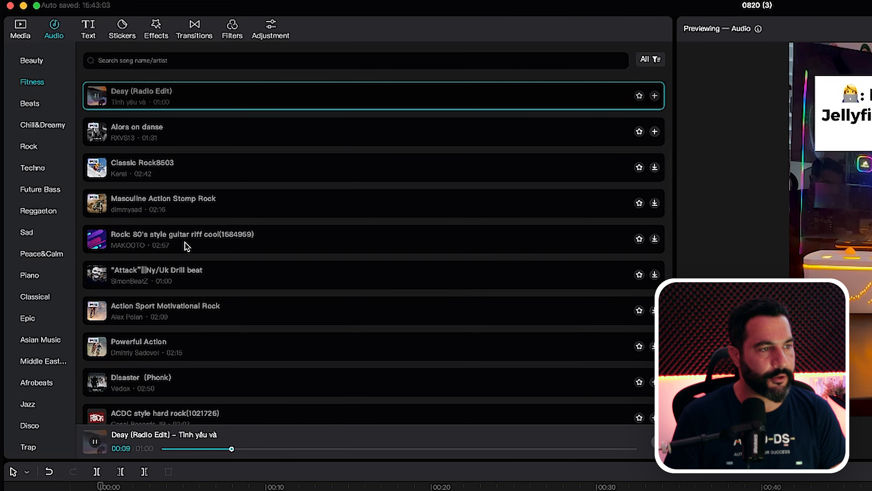
left_click(141, 242)
scroll(148, 246, "down", 4)
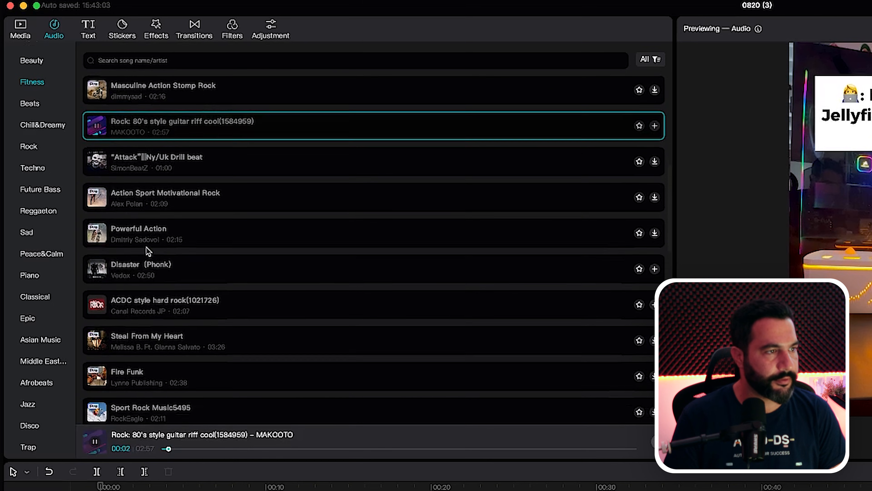
Return to Chill&Dreamy and compare "Lets Keep Groovin", "Chill, graduation, wedding for moving scenes" and "Hip Hop with impressive piano sound".
left_click(33, 128)
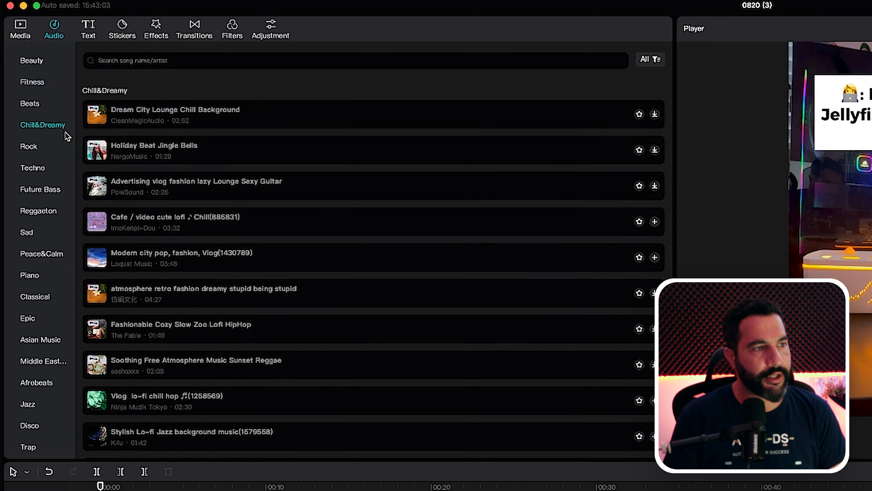
scroll(180, 223, "down", 8)
scroll(154, 334, "down", 6)
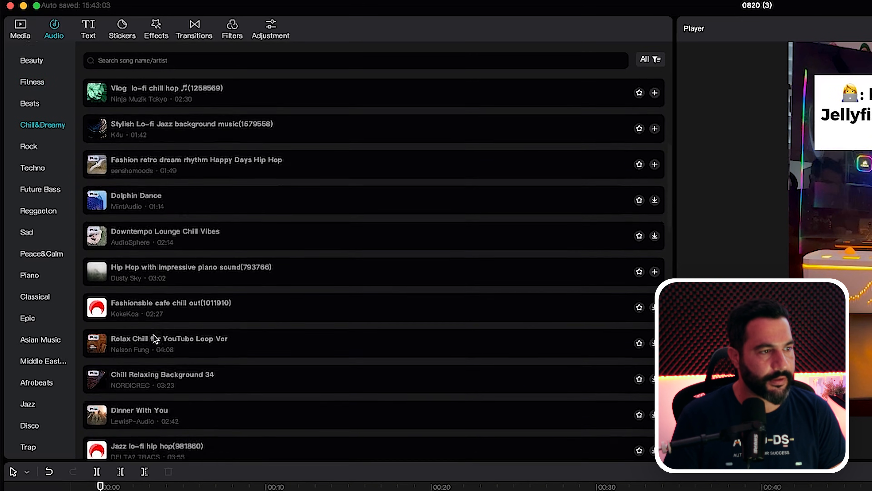
left_click(155, 345)
scroll(154, 347, "down", 10)
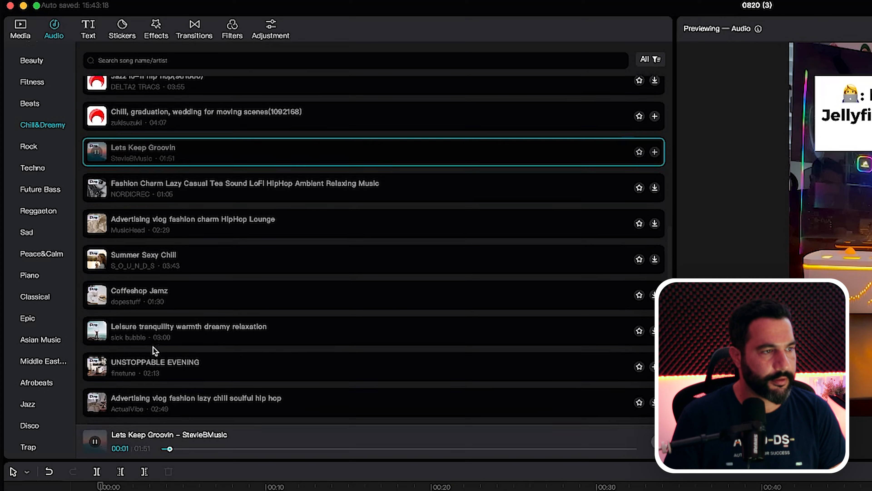
scroll(154, 347, "up", 8)
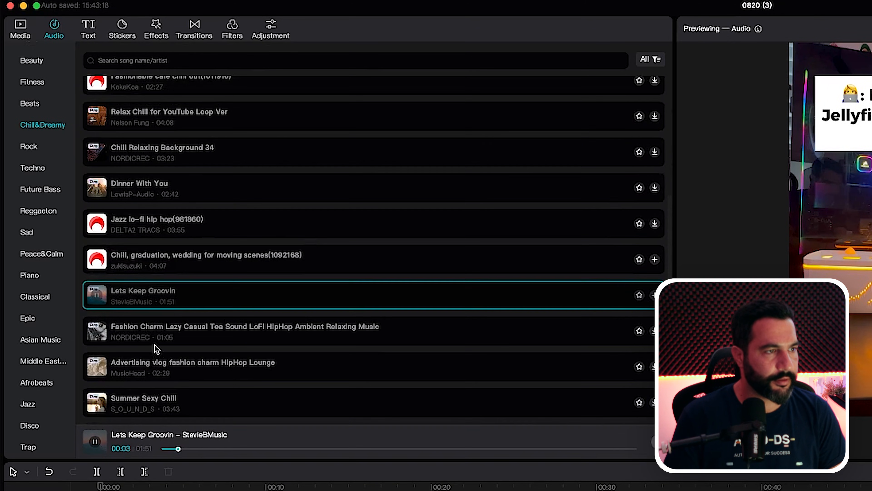
left_click(140, 260)
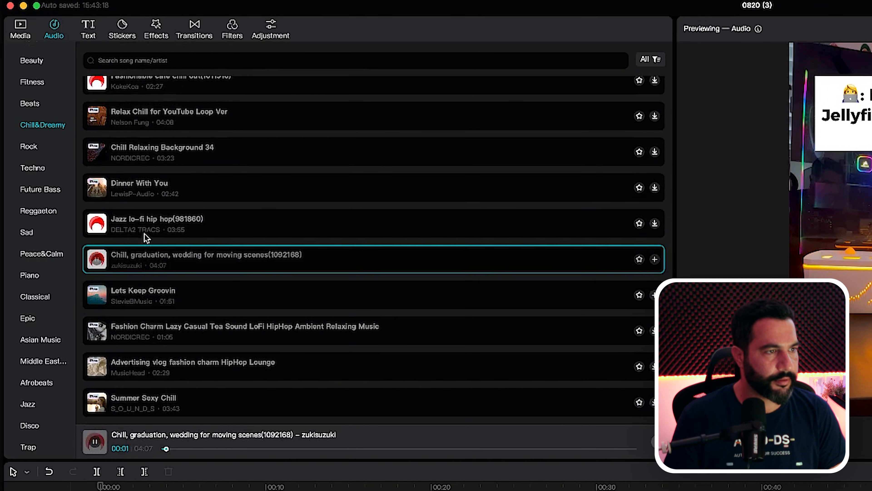
scroll(144, 224, "up", 6)
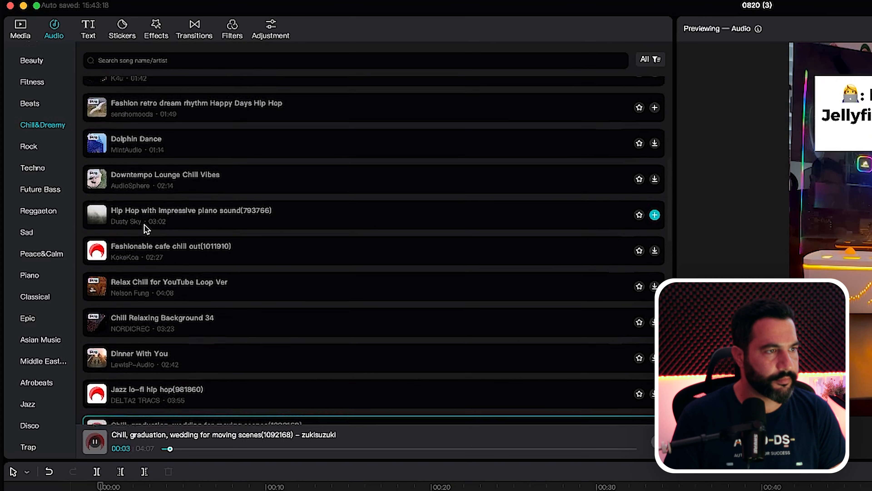
left_click(144, 253)
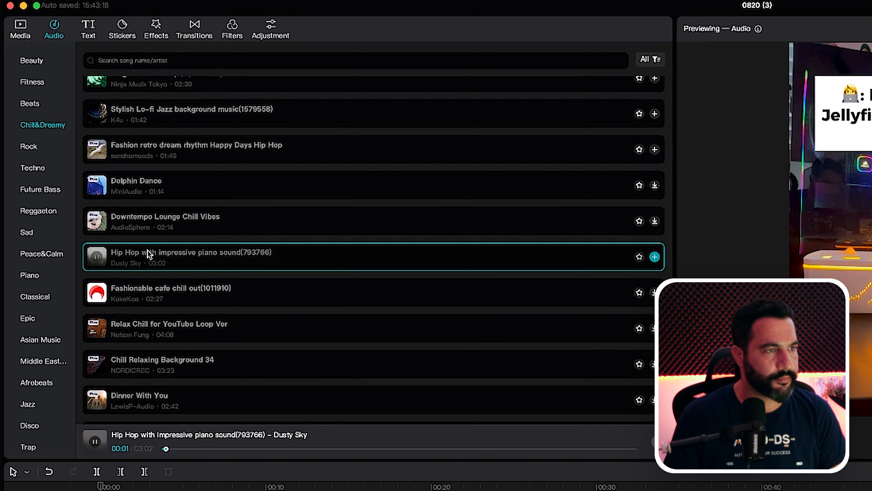
Preview "Modern city pop, fashion, Vlog" and "Cafe / video cute lofi Chill", and check the remaining Chill&Dreamy tracks down to the list's end.
scroll(151, 206, "up", 5)
left_click(162, 100)
scroll(163, 120, "up", 5)
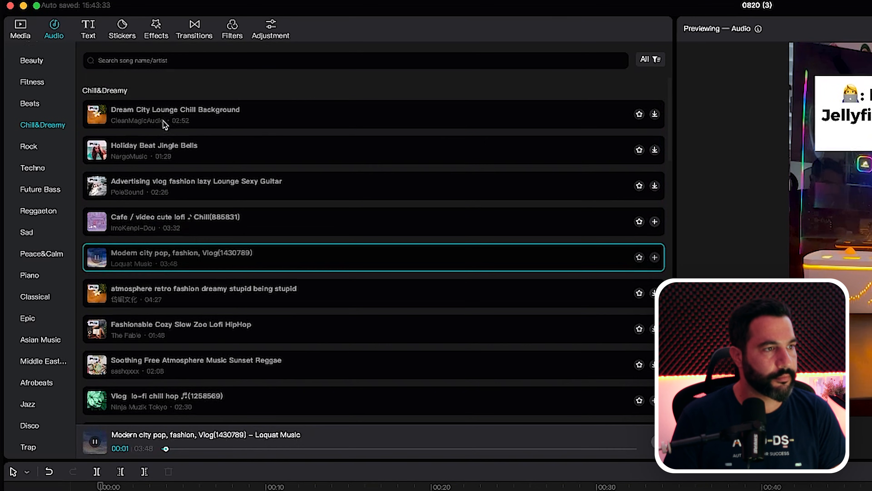
left_click(143, 223)
scroll(177, 159, "down", 15)
scroll(214, 241, "up", 10)
scroll(215, 241, "down", 5)
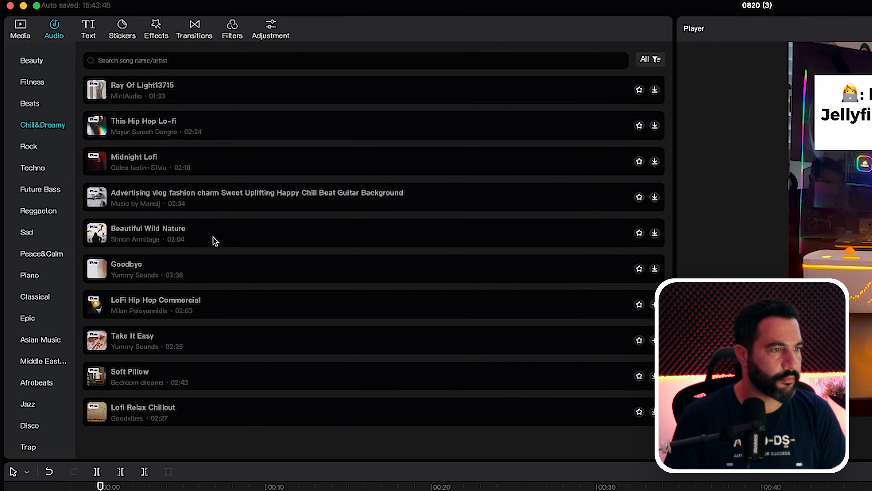
Browse the Afrobeats category and preview "Afro House", "Bright and lively Afrobeat reggae" and "Tropical afrobeat reggae reggaeton".
left_click(38, 382)
left_click(171, 187)
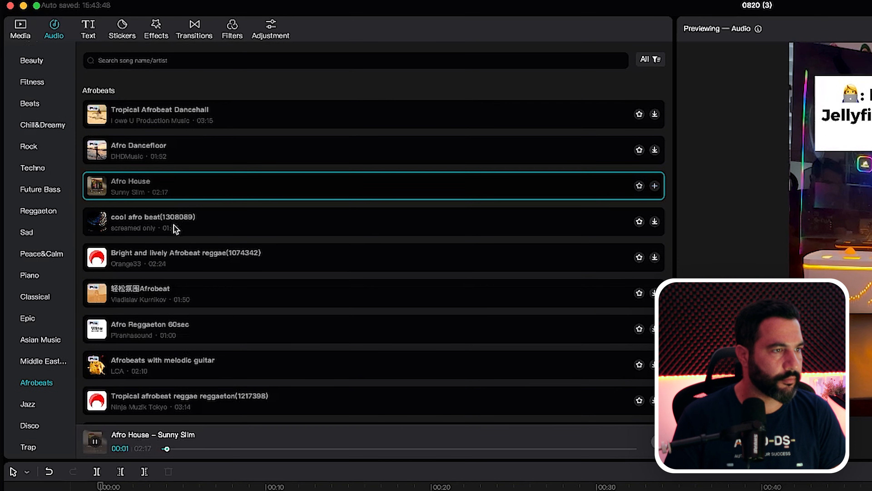
left_click(169, 261)
scroll(165, 261, "down", 3)
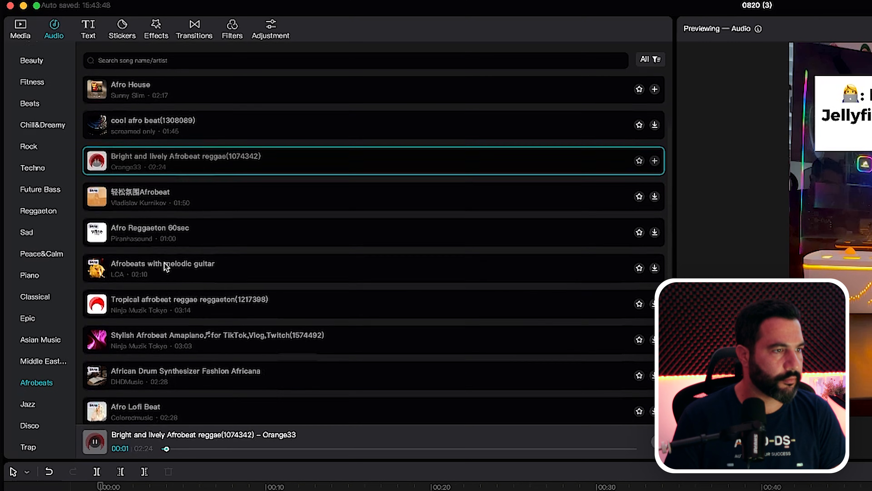
left_click(142, 295)
scroll(35, 293, "down", 5)
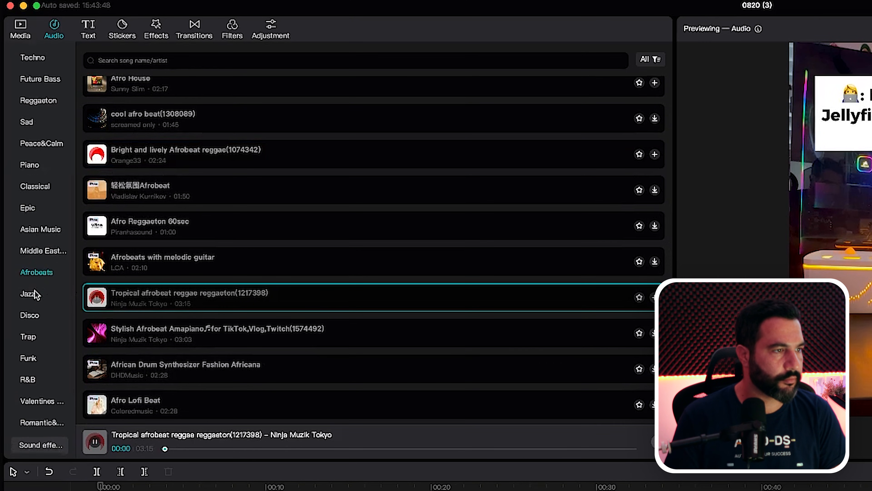
scroll(37, 292, "down", 3)
scroll(240, 292, "down", 5)
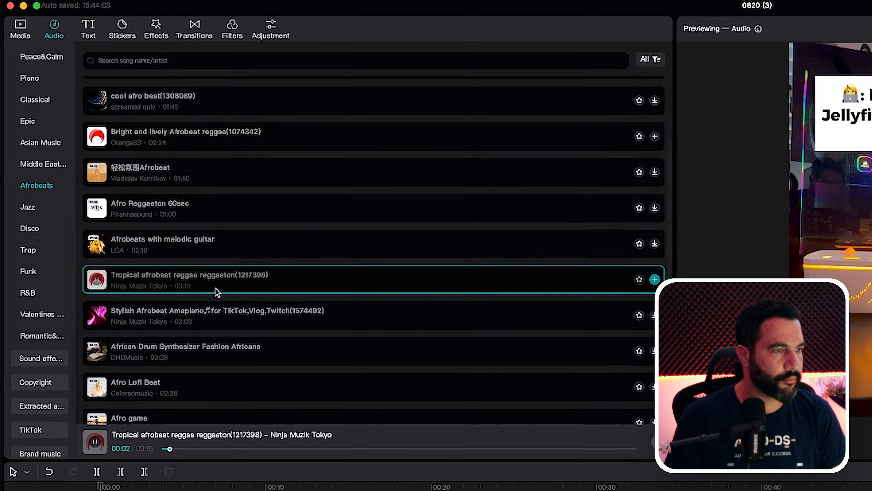
scroll(207, 296, "down", 2)
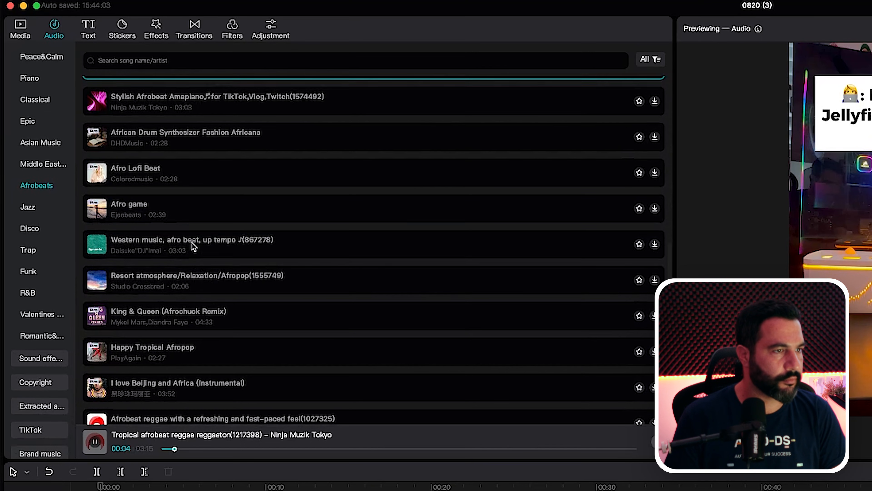
Preview the Afrobeats tracks "Resort atmosphere/Relaxation/Afropop", "King & Queen (Afrochuck Remix)", "Happy Tropical Afropop" and "Afrobeat reggae with a refreshing and fast-paced feel".
left_click(206, 281)
left_click(173, 309)
scroll(213, 292, "down", 1)
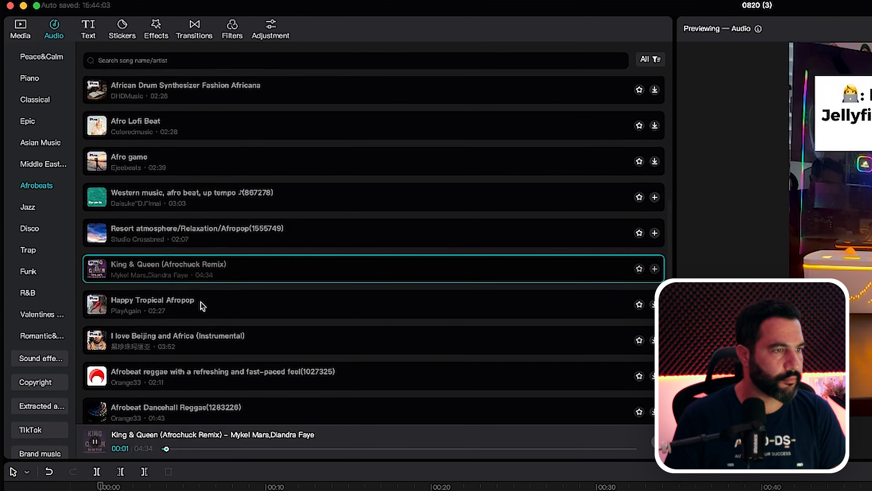
left_click(203, 305)
scroll(203, 298, "down", 2)
left_click(189, 300)
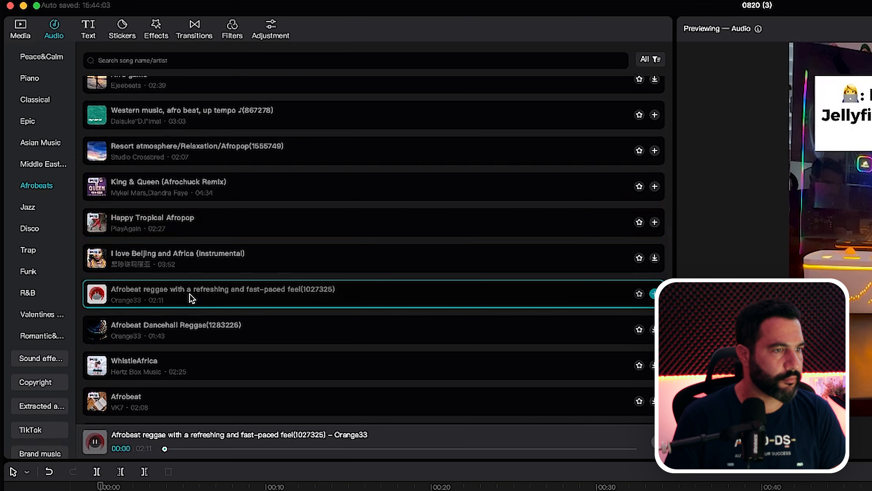
Preview the track "Afrobeat Dancehall Reggae" and check the remaining tracks of the Afrobeats category.
scroll(191, 295, "down", 3)
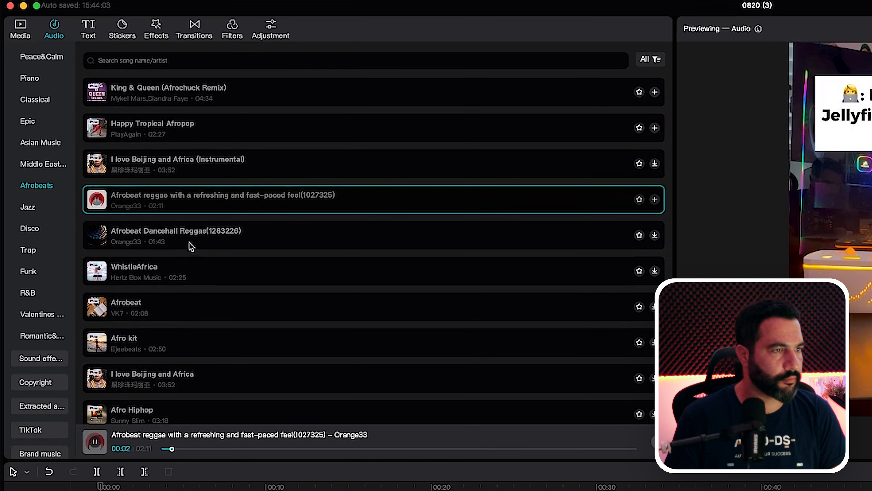
left_click(190, 243)
scroll(150, 322, "down", 3)
scroll(150, 322, "down", 5)
Preview "Moonlight jazz with a loved one" from the Valentines Day category and place it beneath the video at the timeline's start.
left_click(45, 315)
left_click(151, 218)
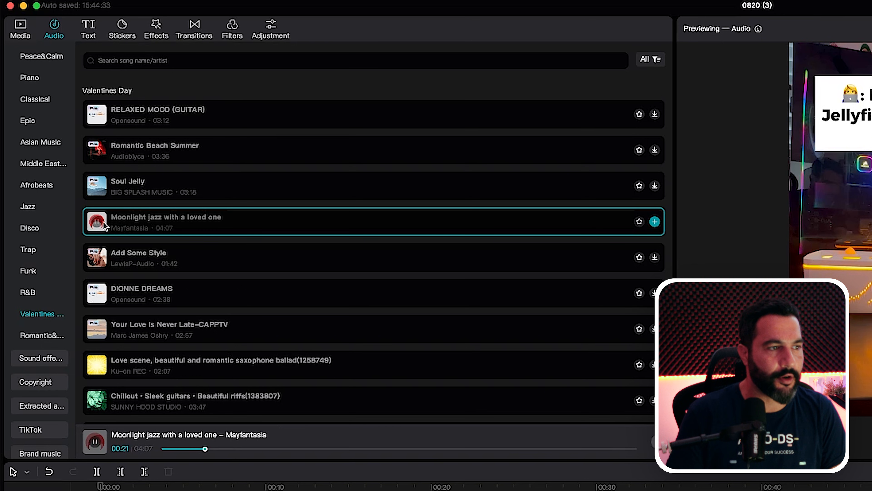
left_click_drag(102, 222, 109, 490)
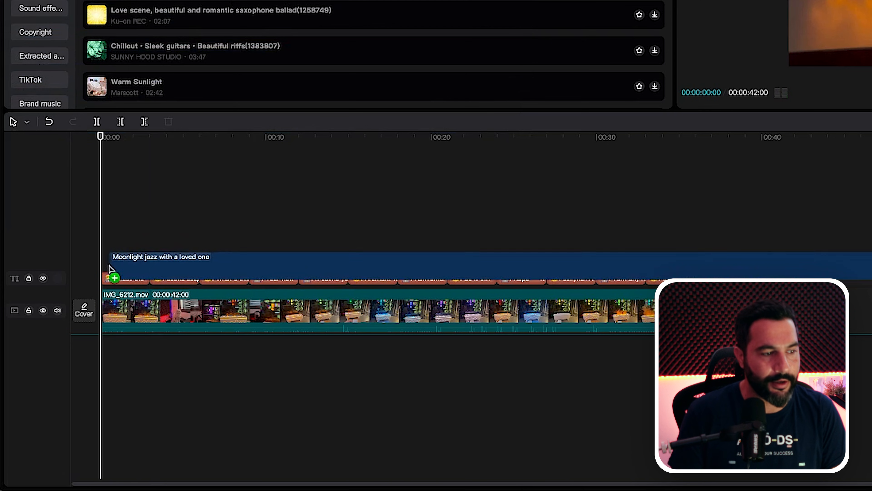
left_click_drag(109, 268, 107, 347)
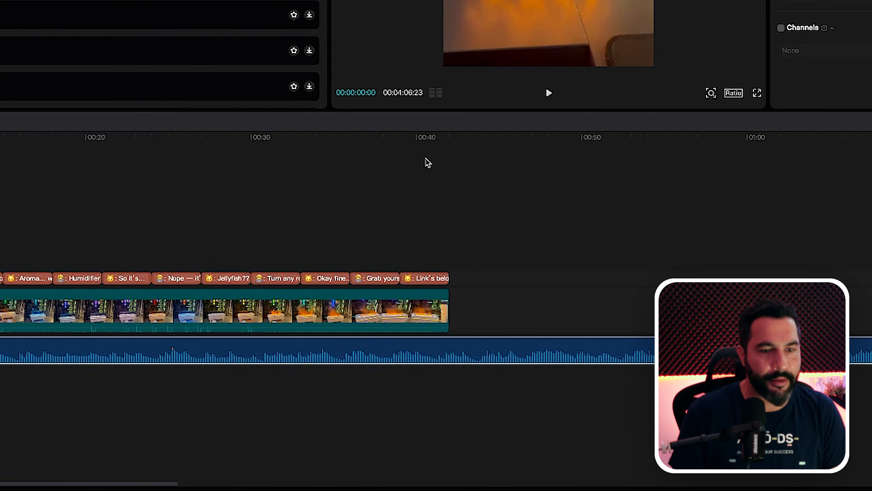
Split the music clip at the video's end at 00:00:42:00 and delete the excess part.
left_click(449, 145)
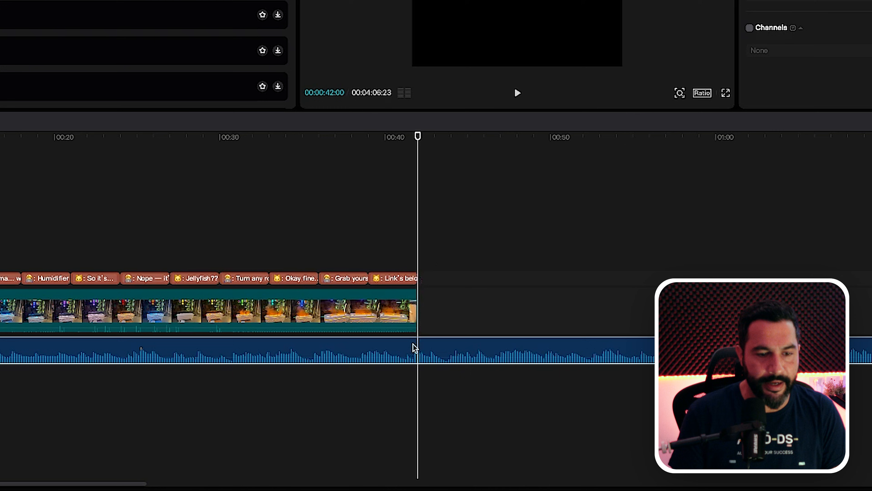
left_click(98, 122)
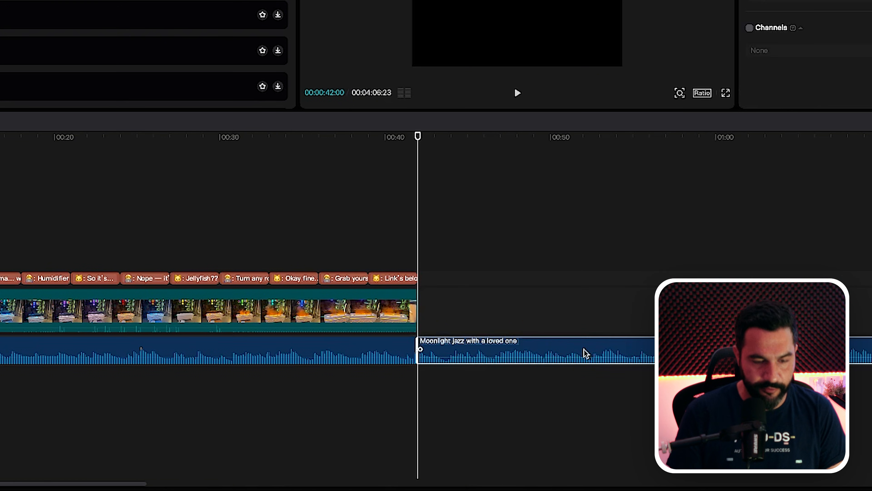
key("Delete")
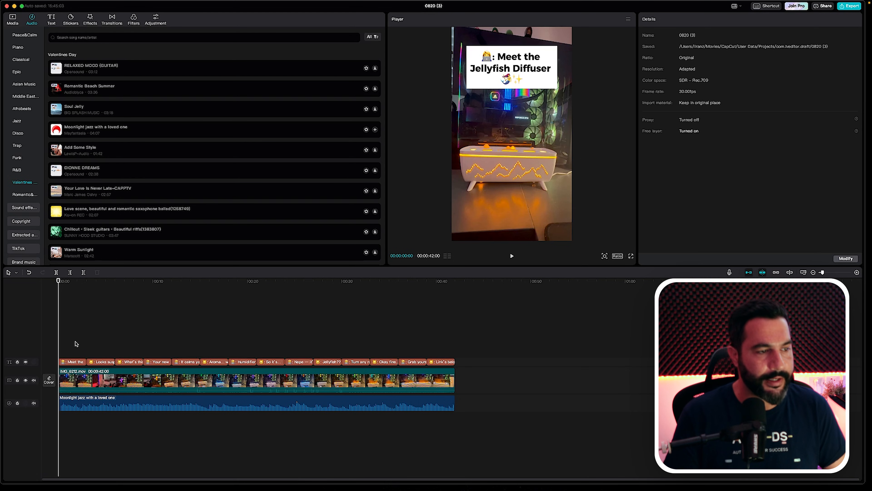
Play the video's opening with the music and lower the music clip's volume to -6.4 dB.
left_click(512, 256)
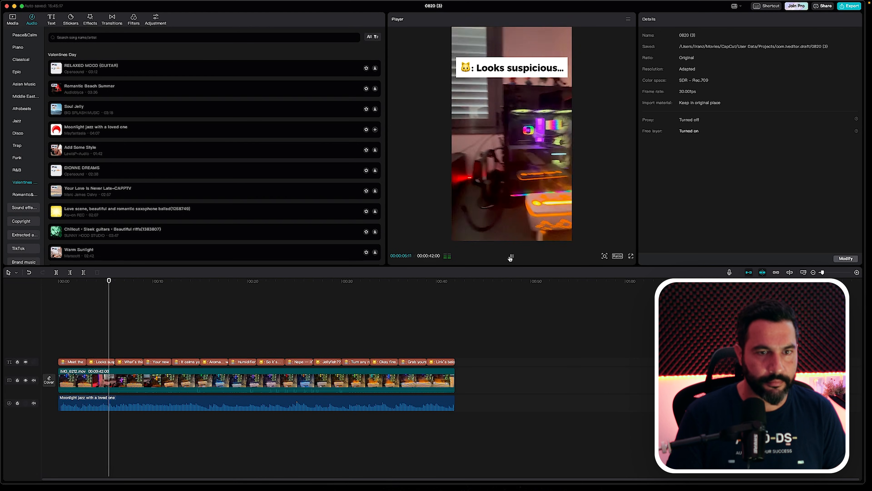
left_click(510, 257)
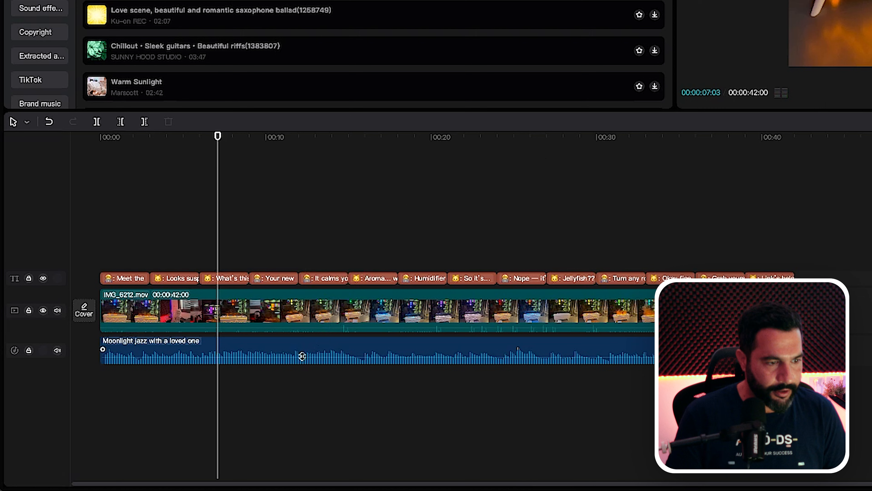
left_click_drag(174, 407, 174, 406)
left_click_drag(301, 357, 302, 358)
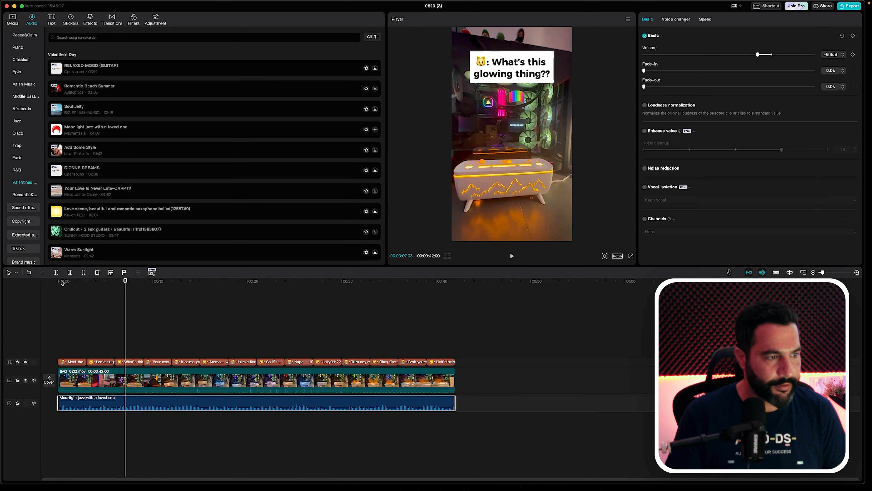
Replay the video from the start to check how the music sounds together with the video clip's own audio.
left_click(95, 139)
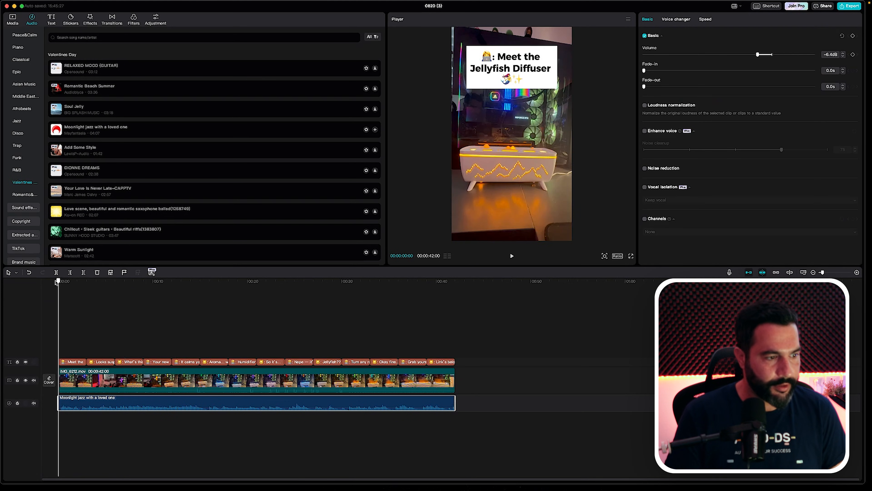
key("space")
key("XF86AudioRaiseVolume")
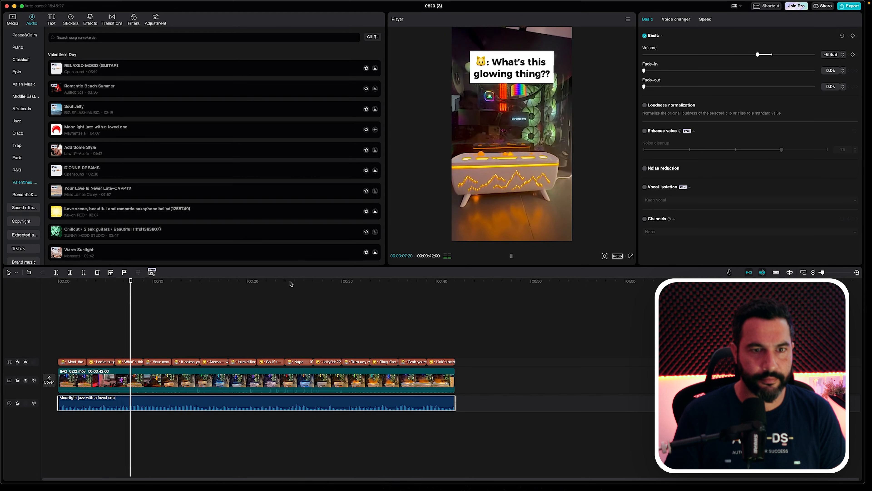
key("XF86AudioLowerVolume")
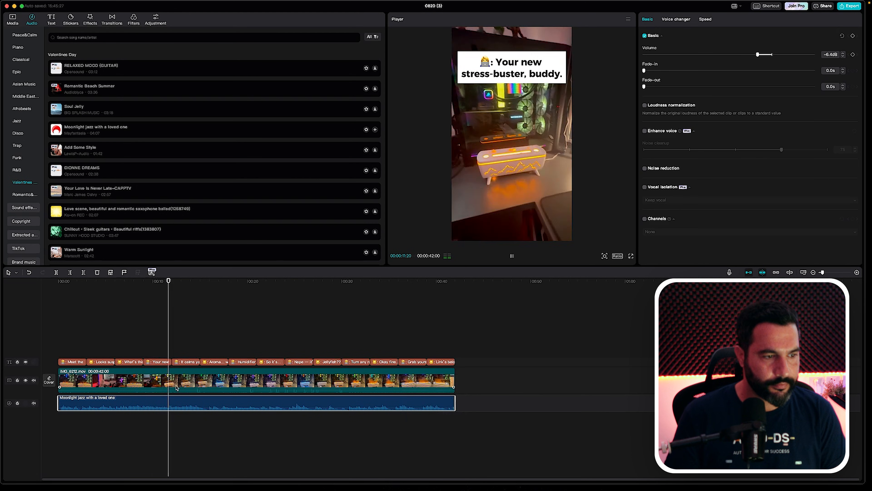
left_click(161, 387)
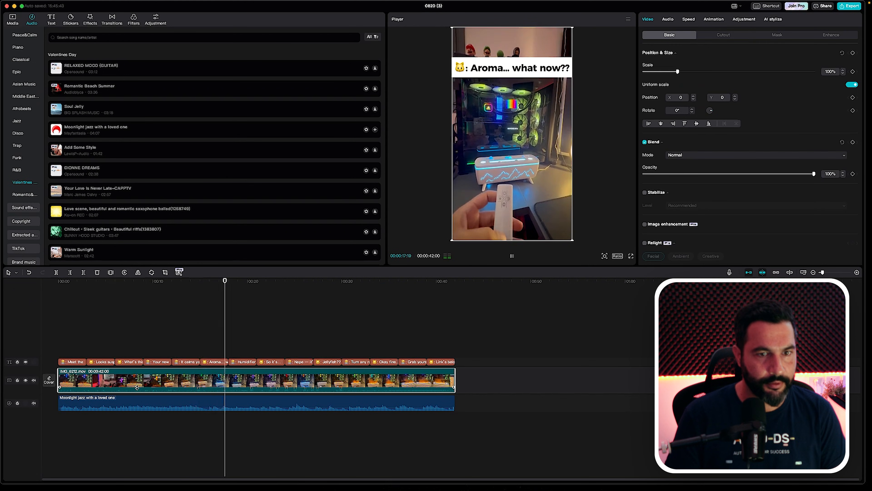
left_click_drag(81, 285, 59, 285)
left_click(511, 256)
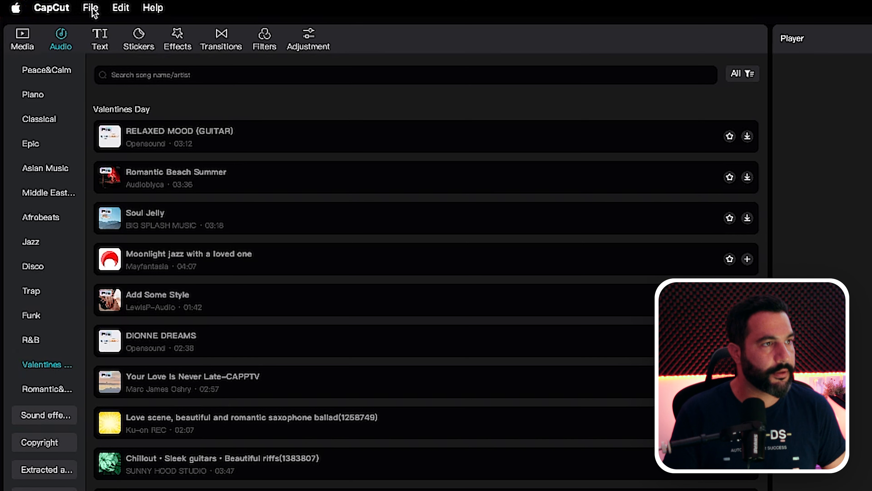
Export the video under the title "humidifier 2 with music" and close the sharing dialog without sharing.
left_click(46, 5)
left_click(101, 62)
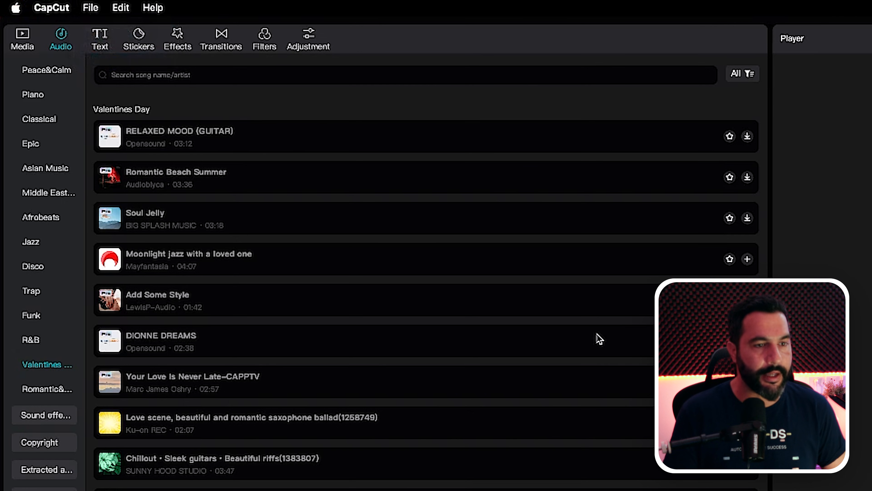
type("humidifier 2 with music")
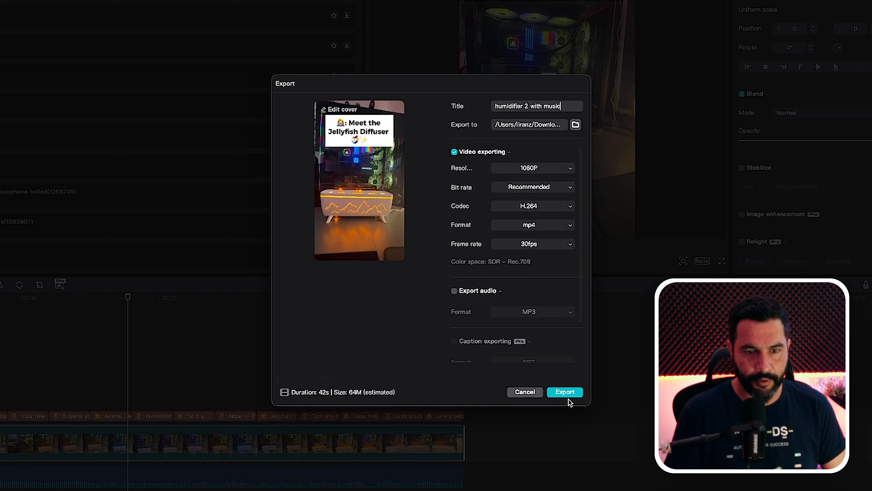
left_click(566, 395)
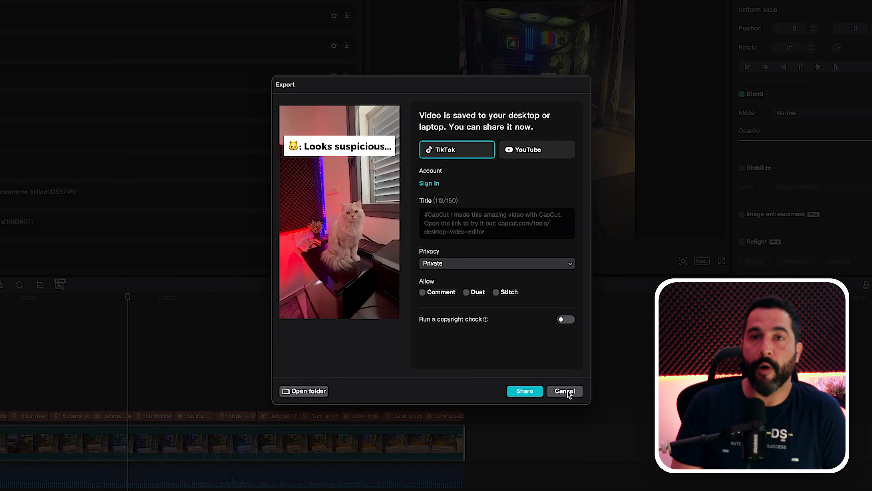
left_click(565, 391)
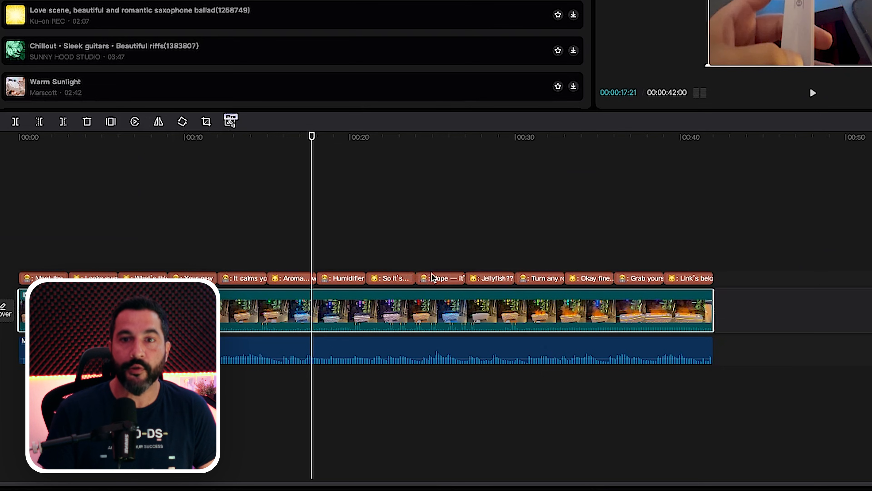
Examine the text-to-speech options for the "Nope — it's the Jellyfish Diffuser!" overlay and view the neighbouring cat line, "So it's... a magic box??".
left_click(440, 280)
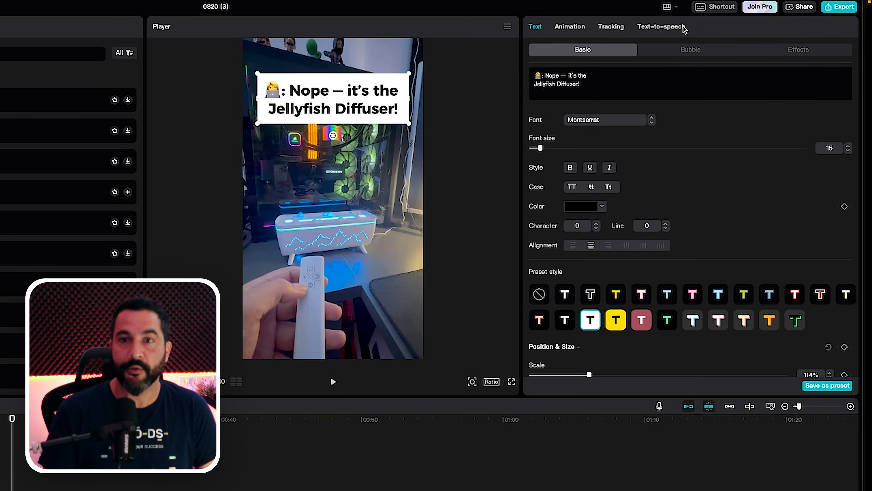
left_click(661, 26)
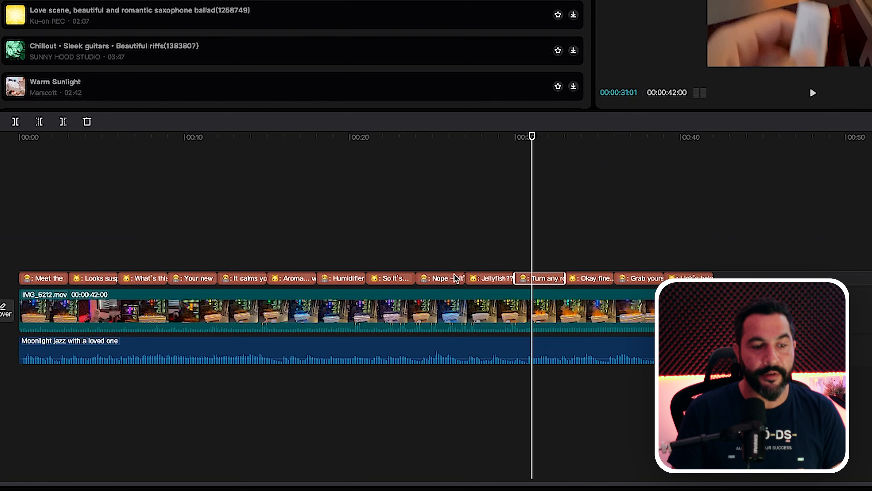
left_click(439, 139)
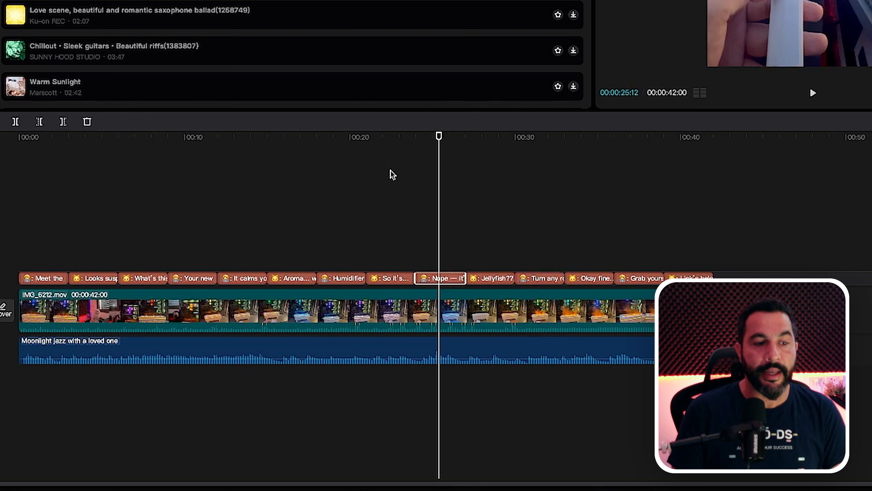
left_click(404, 139)
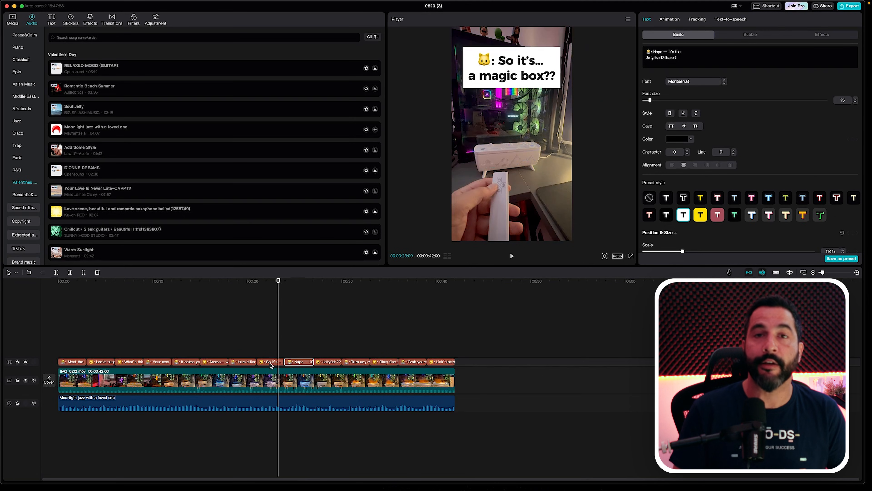
left_click(390, 277)
left_click(257, 341)
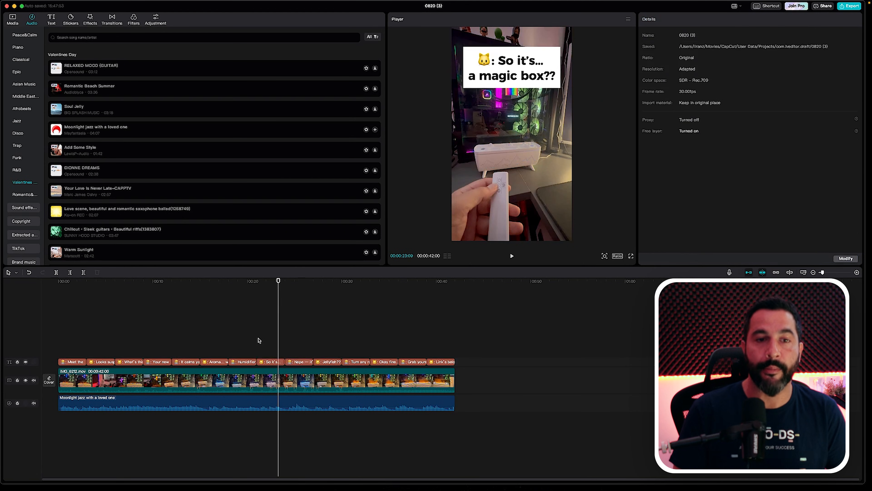